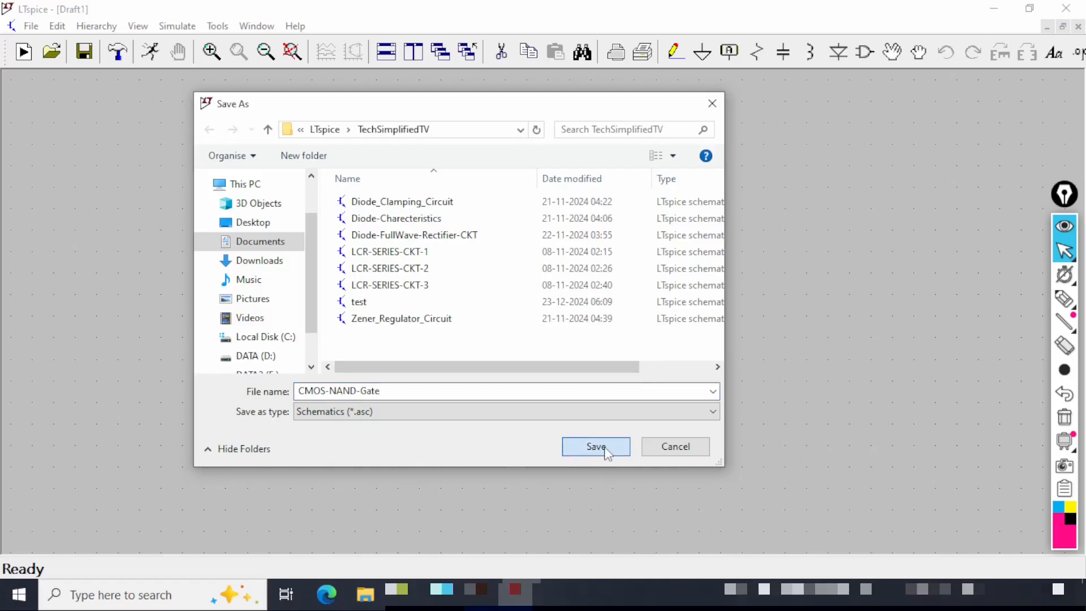
Save the new schematic under the file name CMOS-NAND-Gate.
click(603, 448)
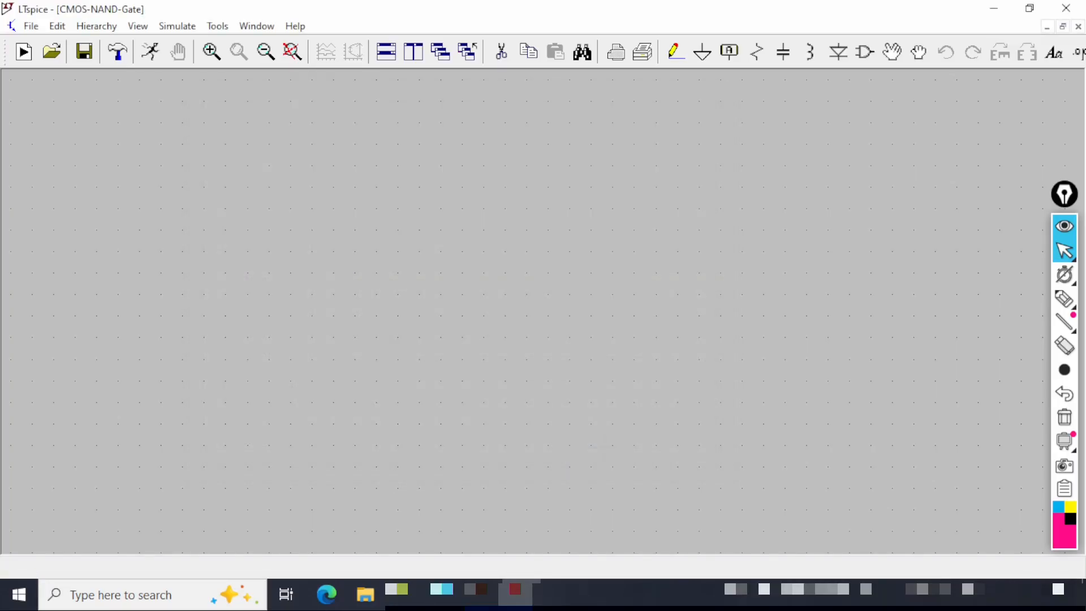
key(ctrl+shift+3)
mouse_move(16, 17)
mouse_down()
mouse_move(171, 20)
mouse_move(46, 4)
mouse_move(8, 16)
mouse_move(161, 17)
mouse_up()
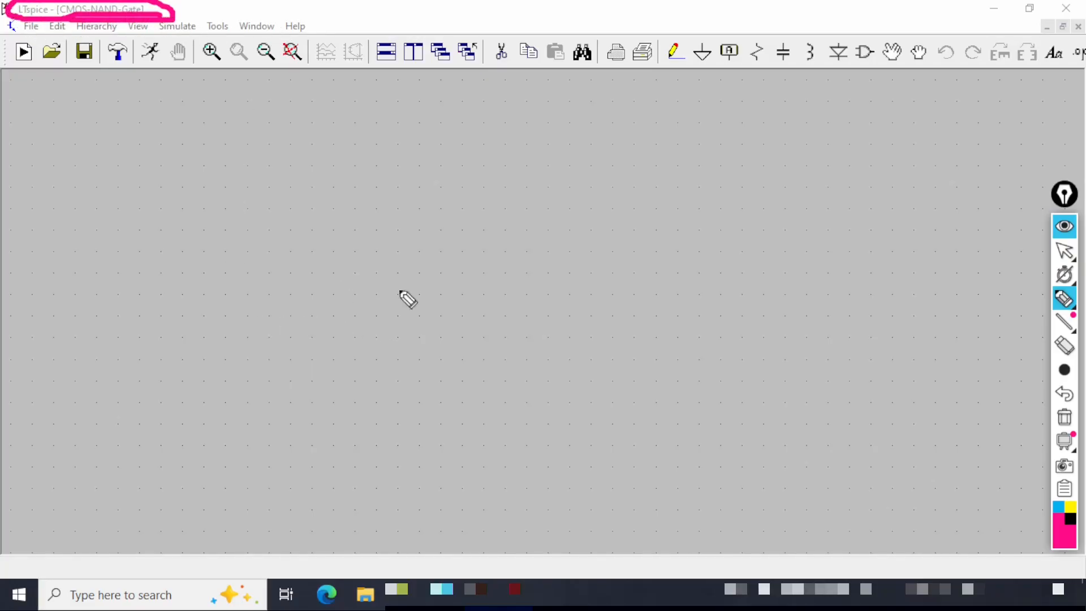
key(ctrl+shift+1)
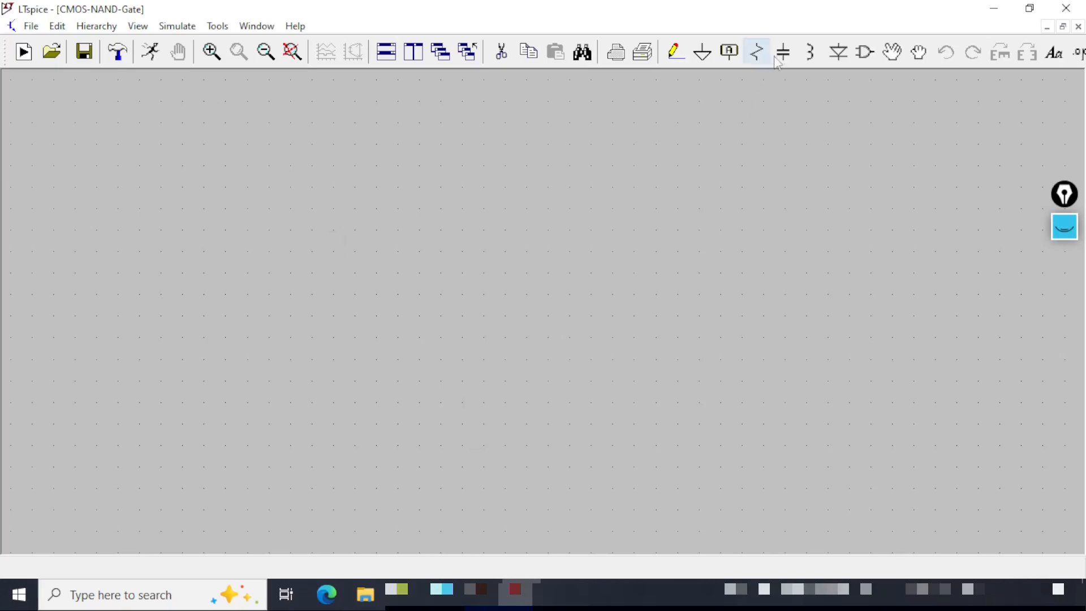
Place two pmos4 P-channel MOSFETs side by side near the top of the schematic.
click(864, 52)
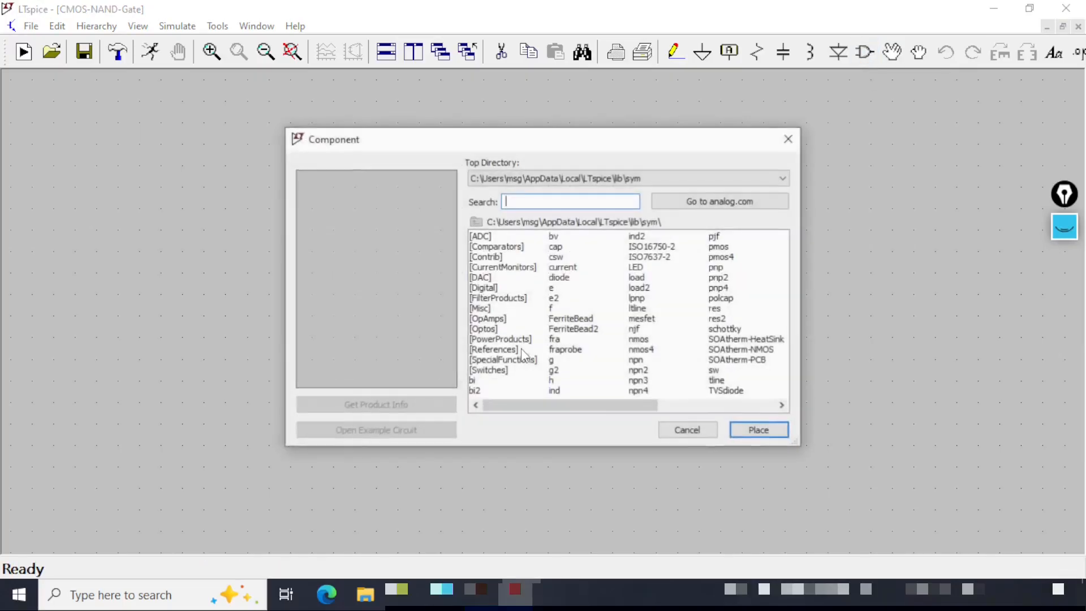
drag(589, 410, 792, 420)
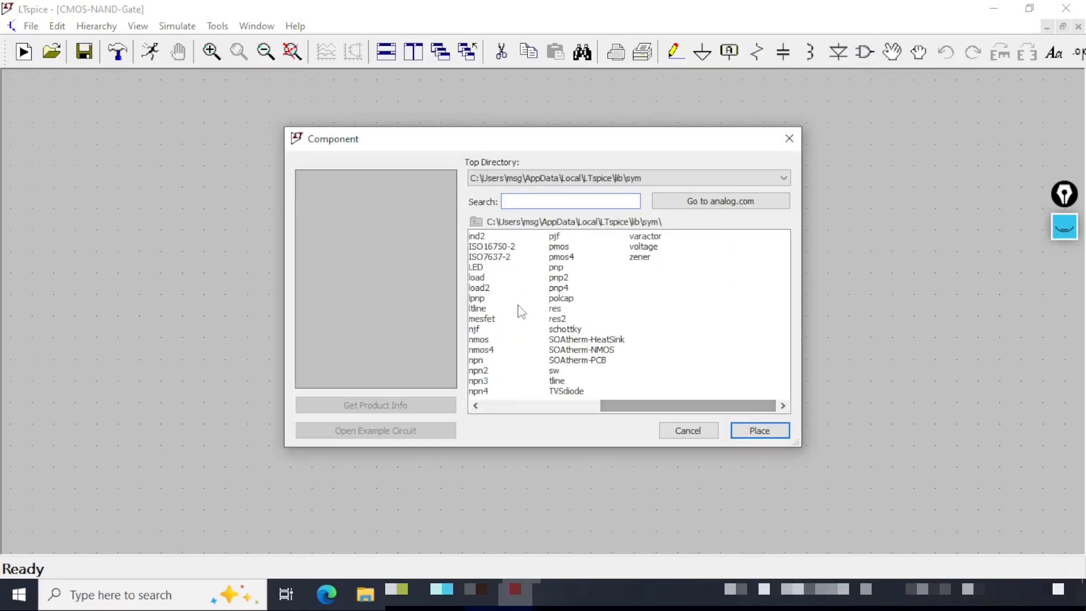
click(568, 259)
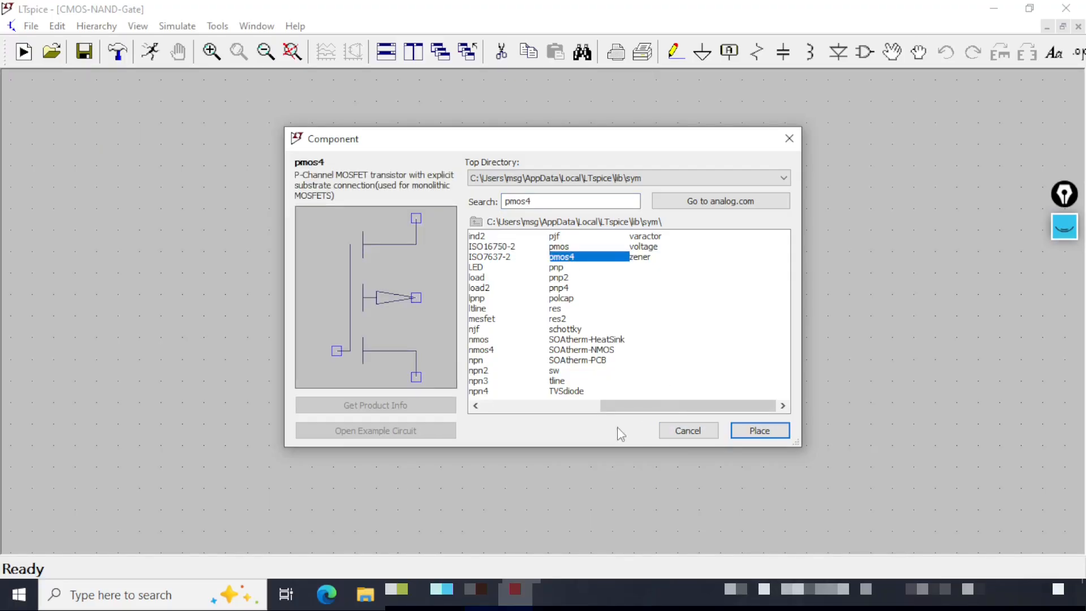
key(ctrl+shift+3)
drag(395, 193, 454, 192)
drag(295, 200, 360, 209)
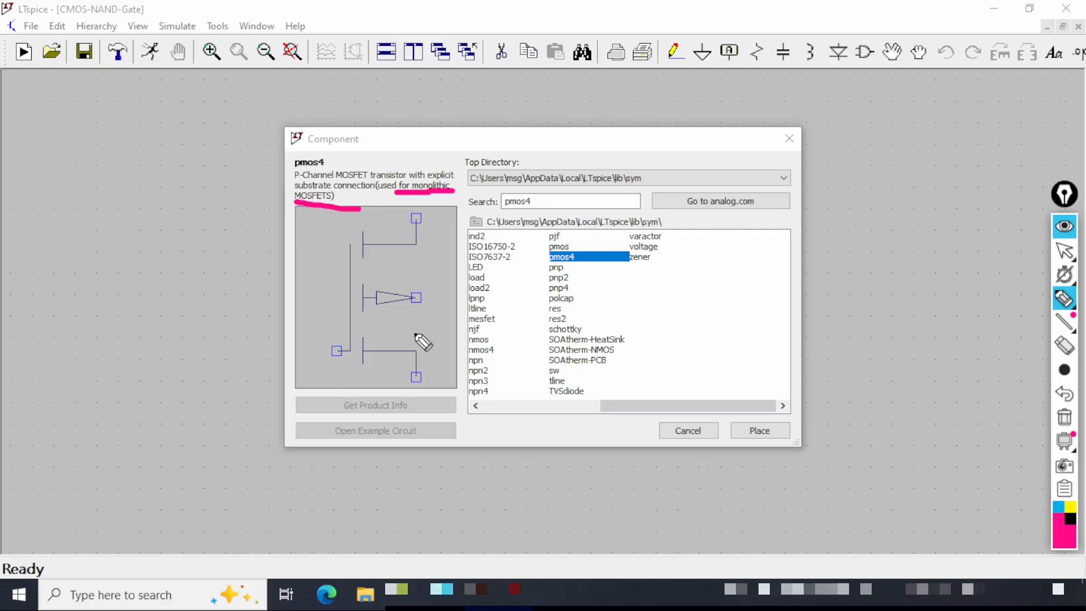
mouse_move(401, 320)
mouse_down()
mouse_move(451, 308)
mouse_move(444, 280)
mouse_move(345, 287)
mouse_move(445, 330)
mouse_up()
key(ctrl+shift+3)
drag(606, 142, 618, 139)
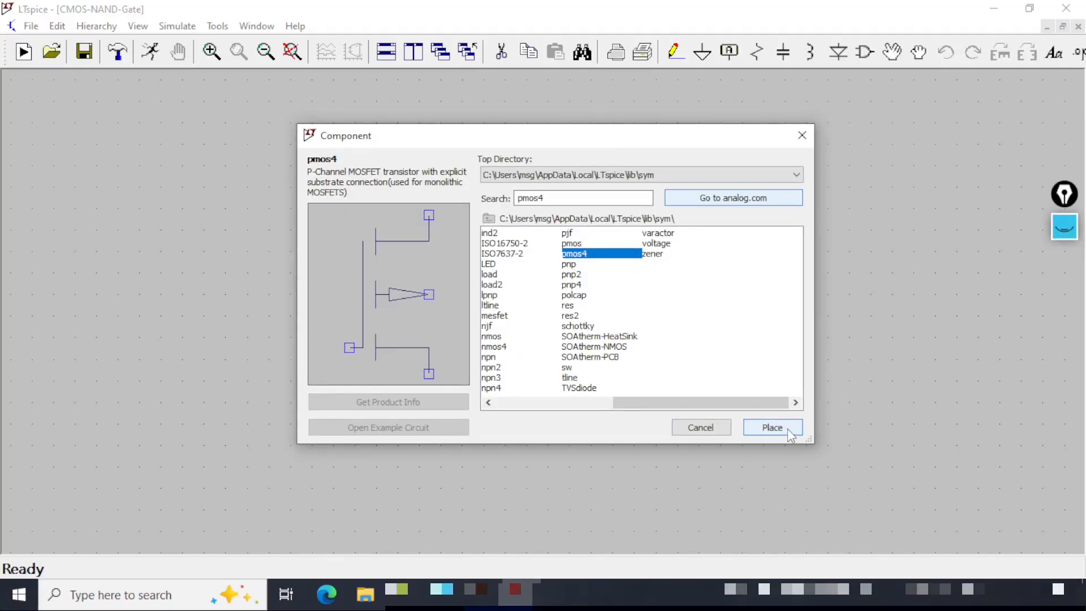
click(773, 427)
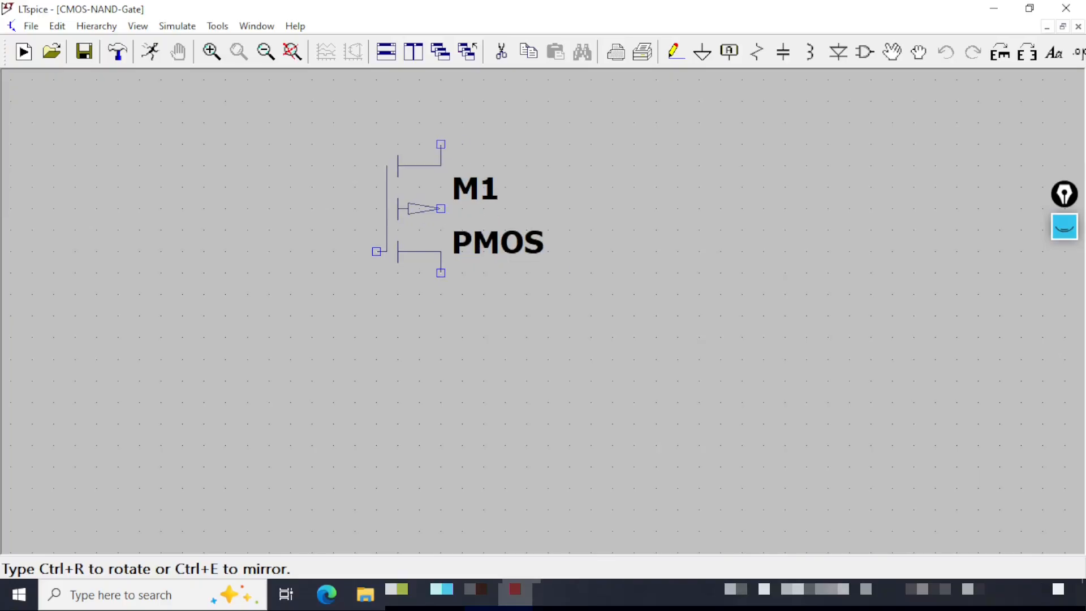
click(418, 210)
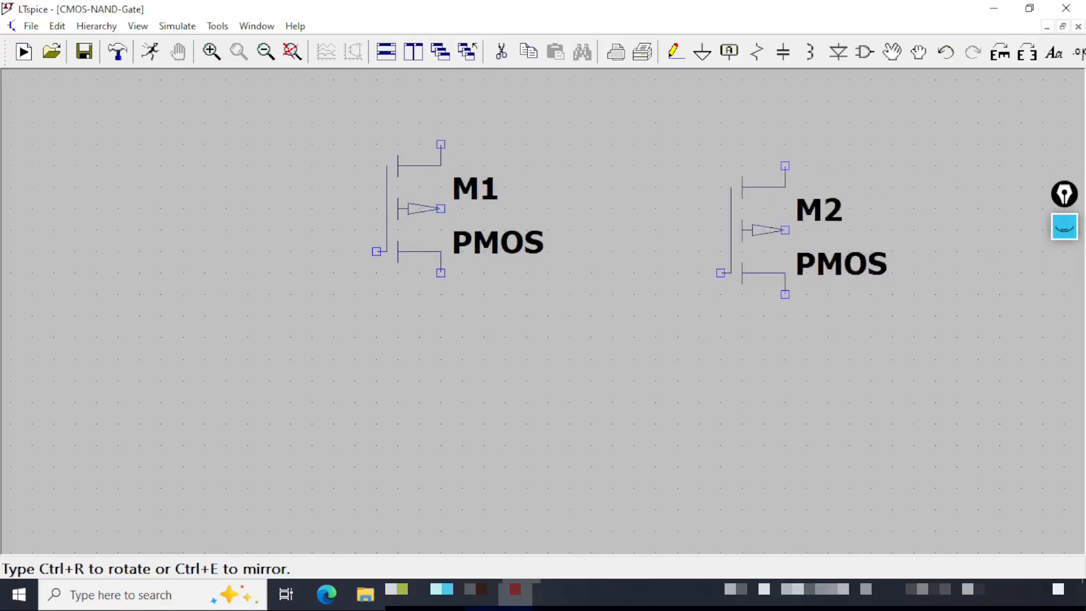
click(934, 209)
key(Escape)
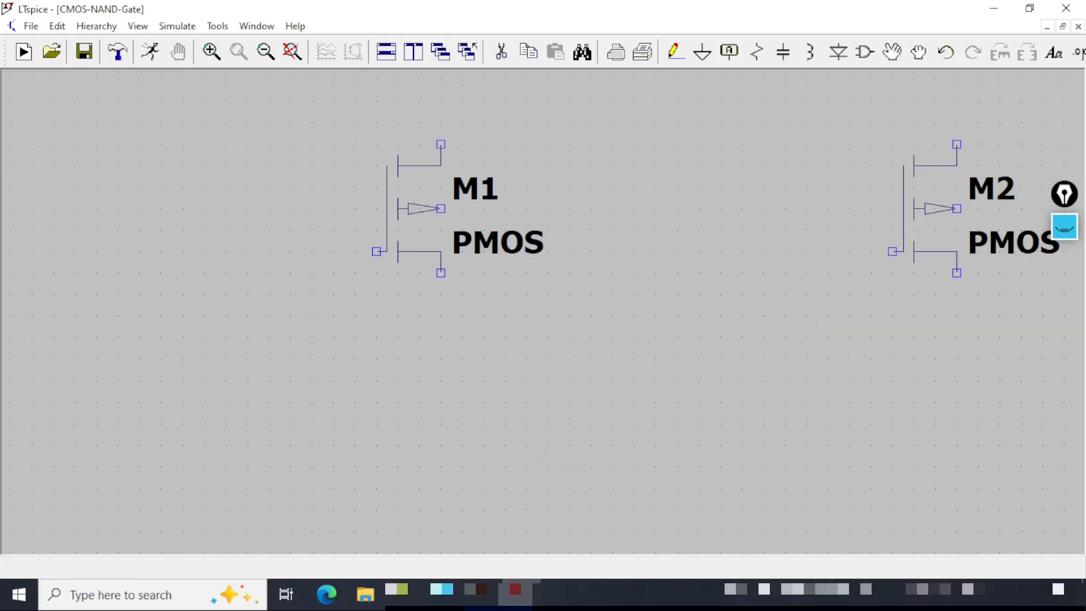
Place two nmos4 N-channel MOSFETs stacked vertically below the first PMOS transistor.
click(265, 52)
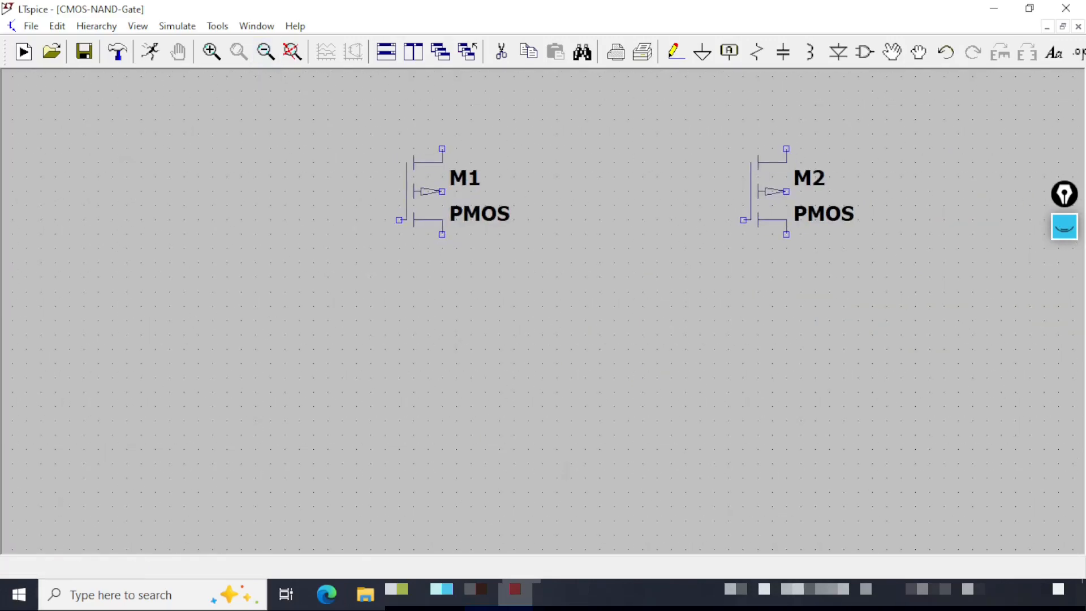
click(864, 52)
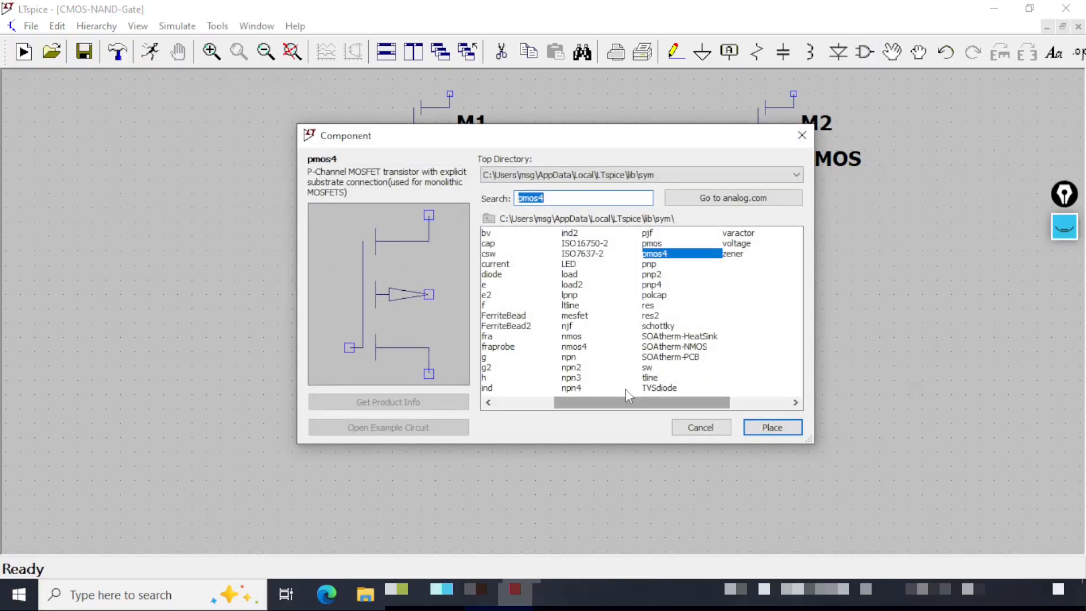
click(574, 346)
key(ctrl+shift+p)
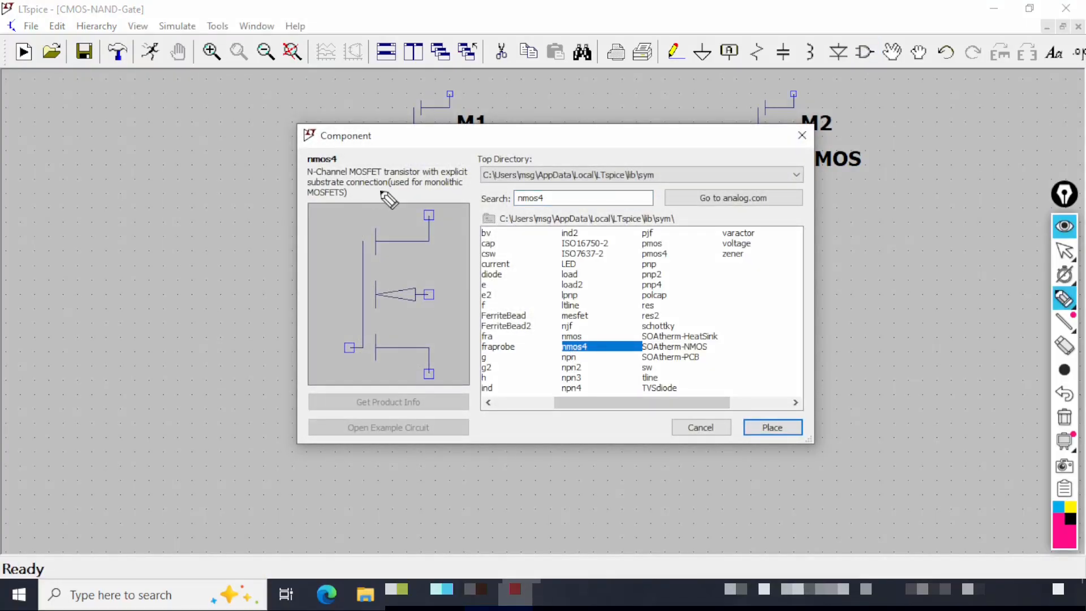
drag(380, 191, 455, 192)
drag(303, 203, 364, 206)
drag(394, 326, 484, 305)
key(ctrl+shift+7)
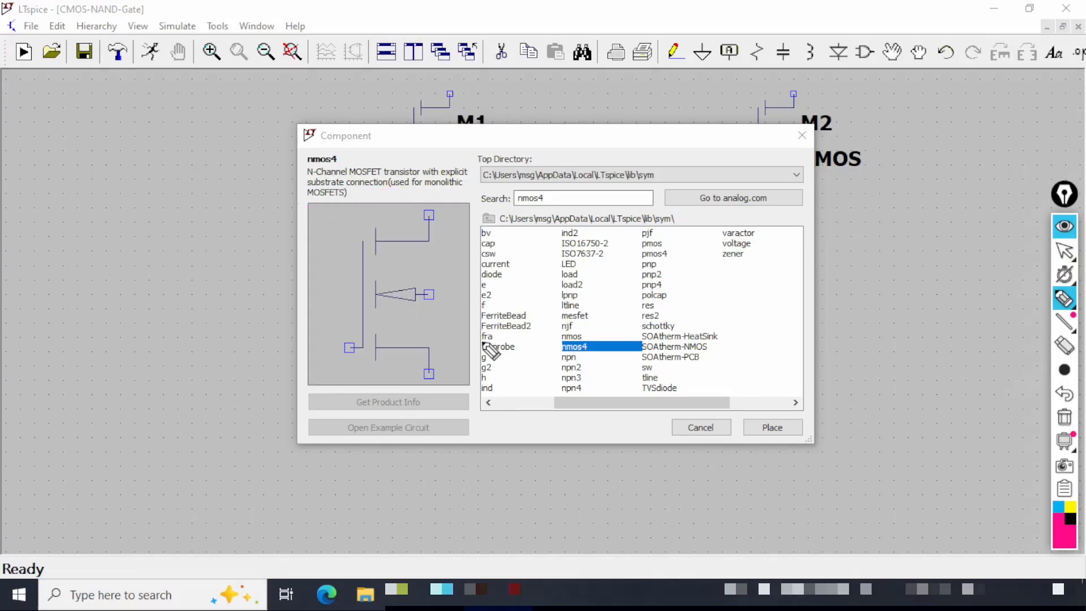
click(771, 426)
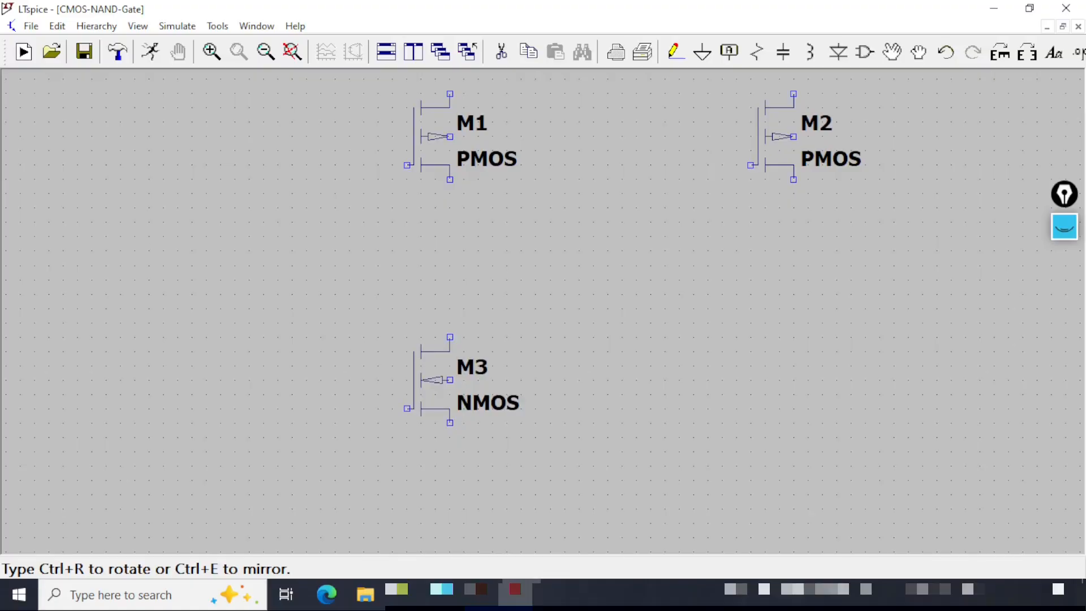
click(428, 365)
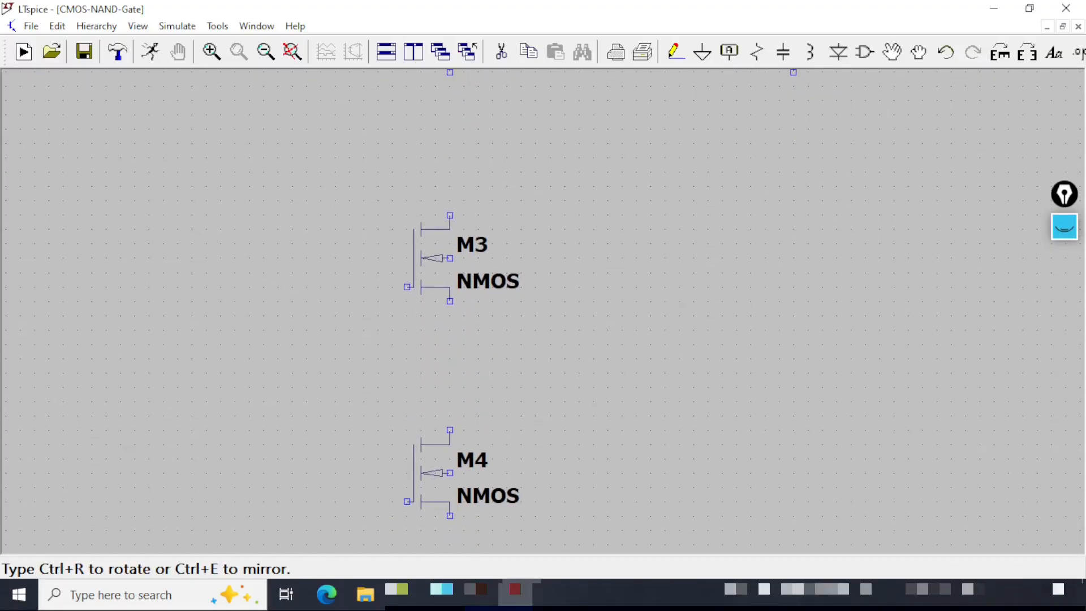
click(407, 430)
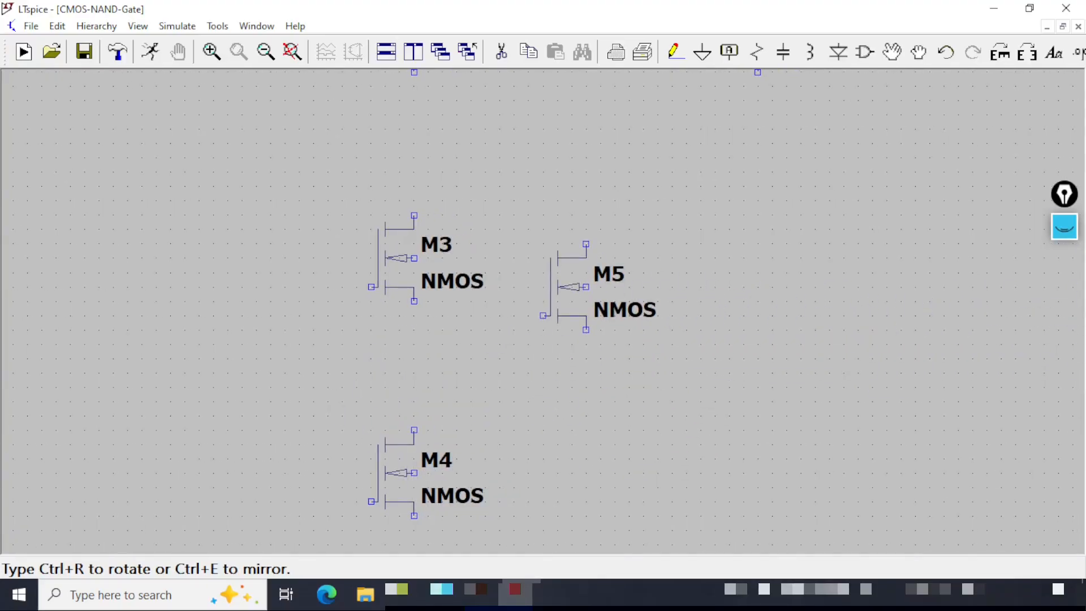
key(Escape)
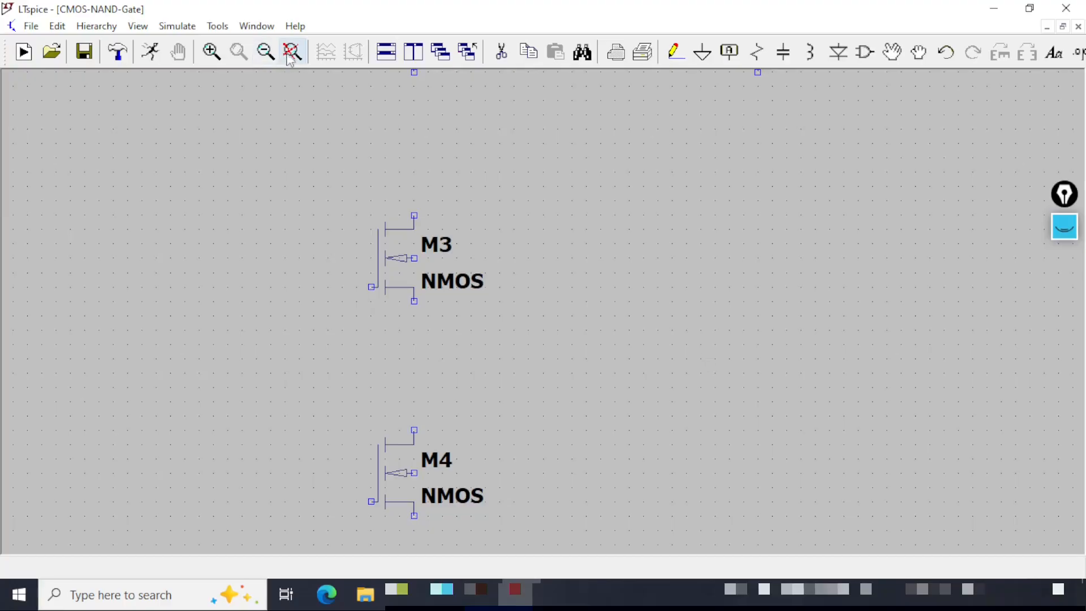
Place a voltage source at the far left of the schematic.
click(292, 52)
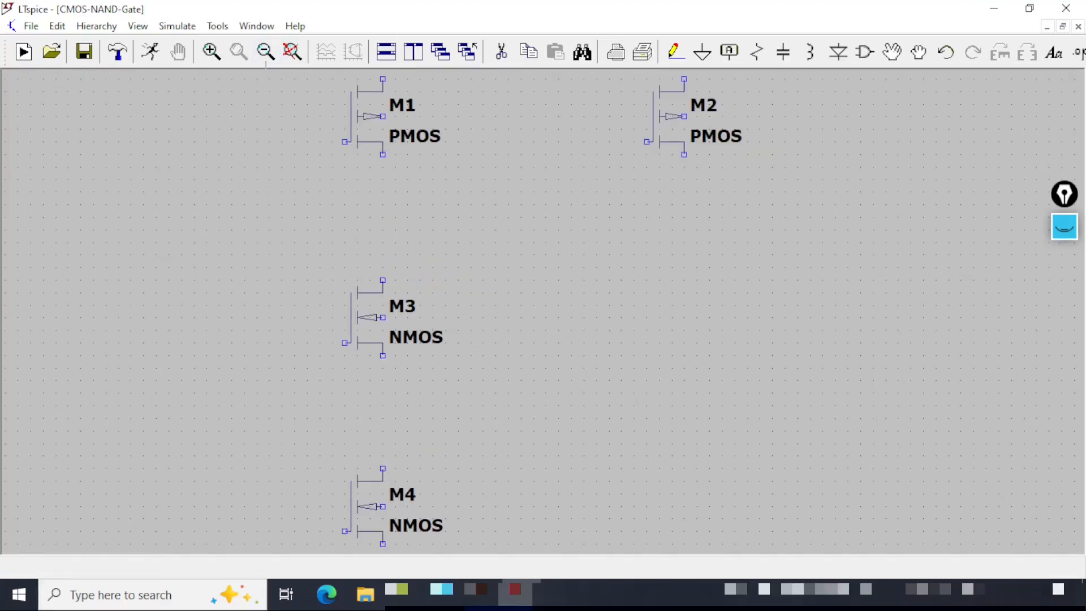
click(269, 57)
drag(388, 315, 417, 274)
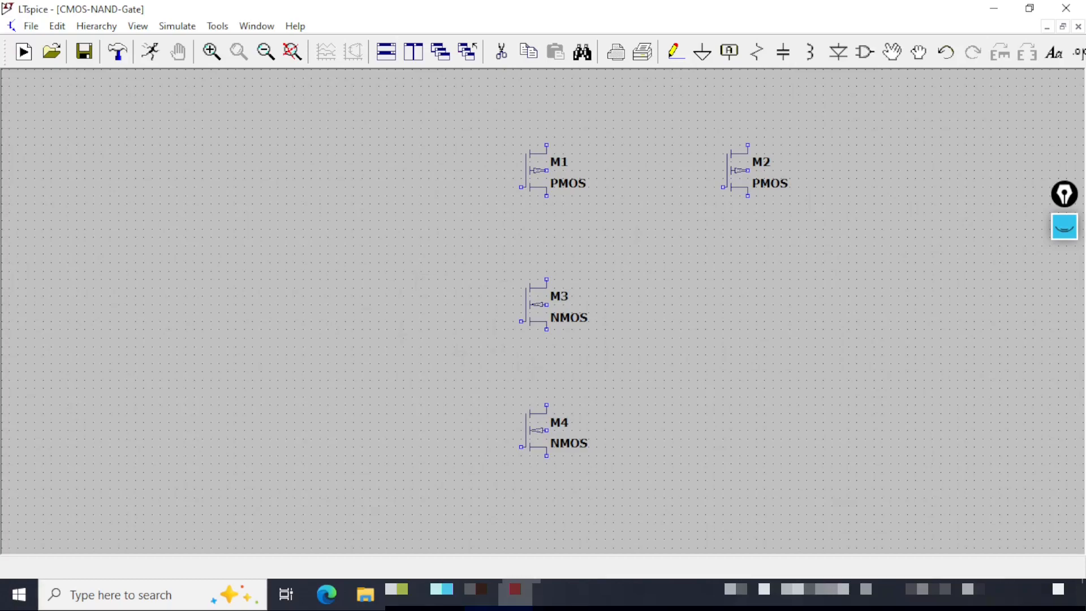
click(864, 51)
drag(621, 404, 803, 403)
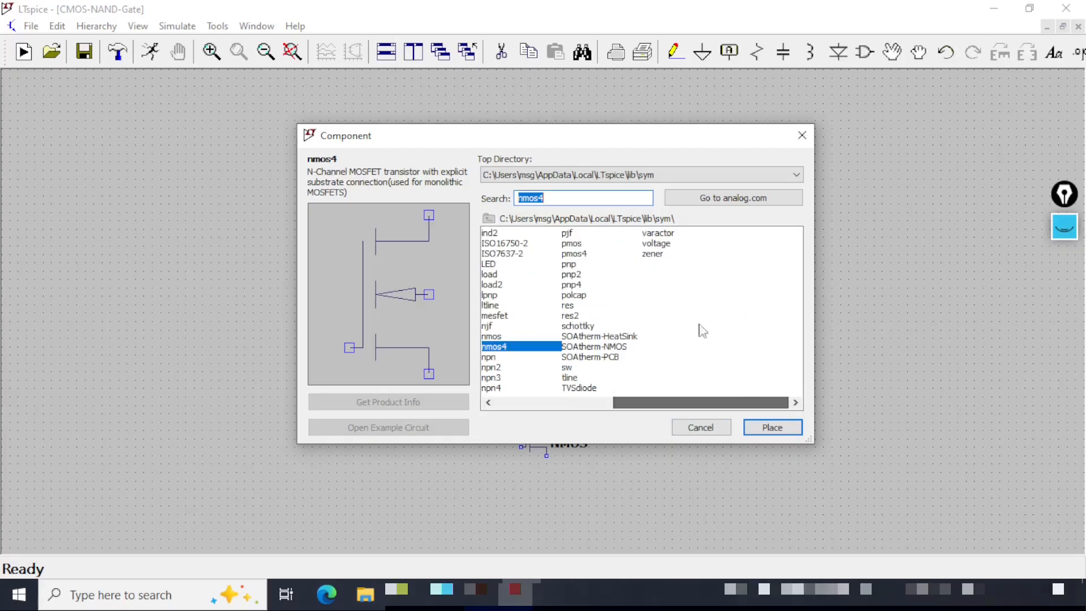
click(658, 244)
click(772, 427)
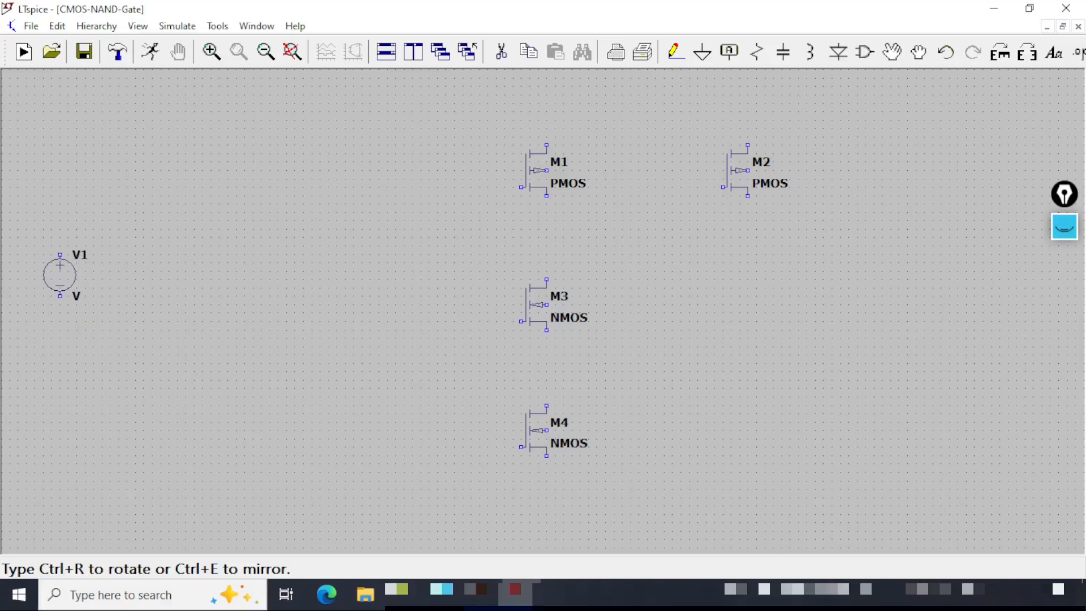
click(59, 276)
key(Escape)
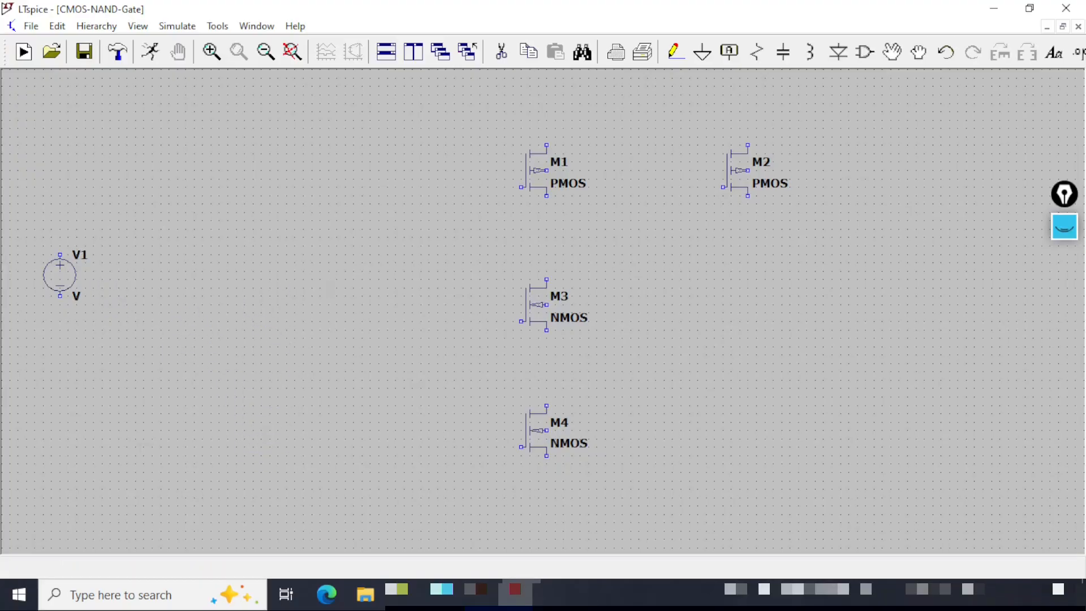
Draw a wire from the voltage source's positive terminal along a top supply rail down to M2's body terminal.
click(681, 57)
click(60, 254)
click(60, 95)
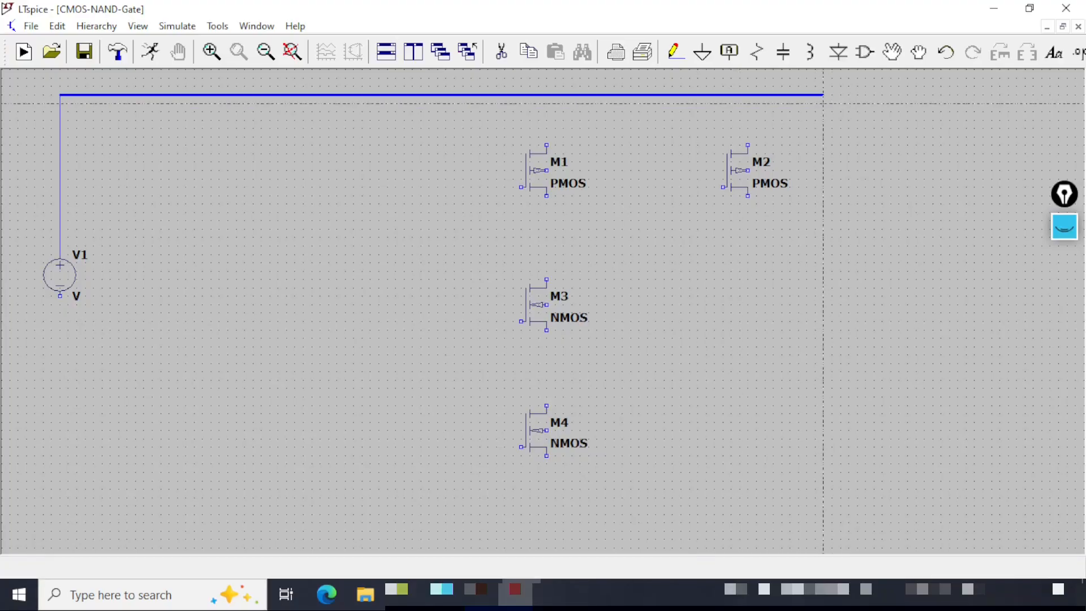
click(824, 99)
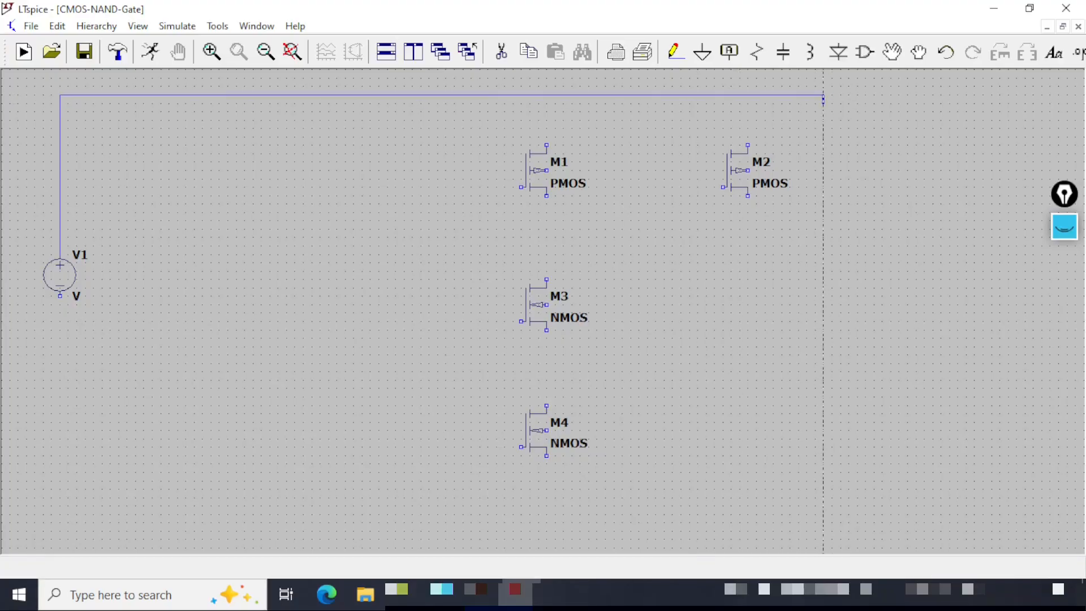
click(823, 170)
click(748, 170)
Wire the sources of M1 and M2 and the body of M1 up to the top supply rail.
click(546, 143)
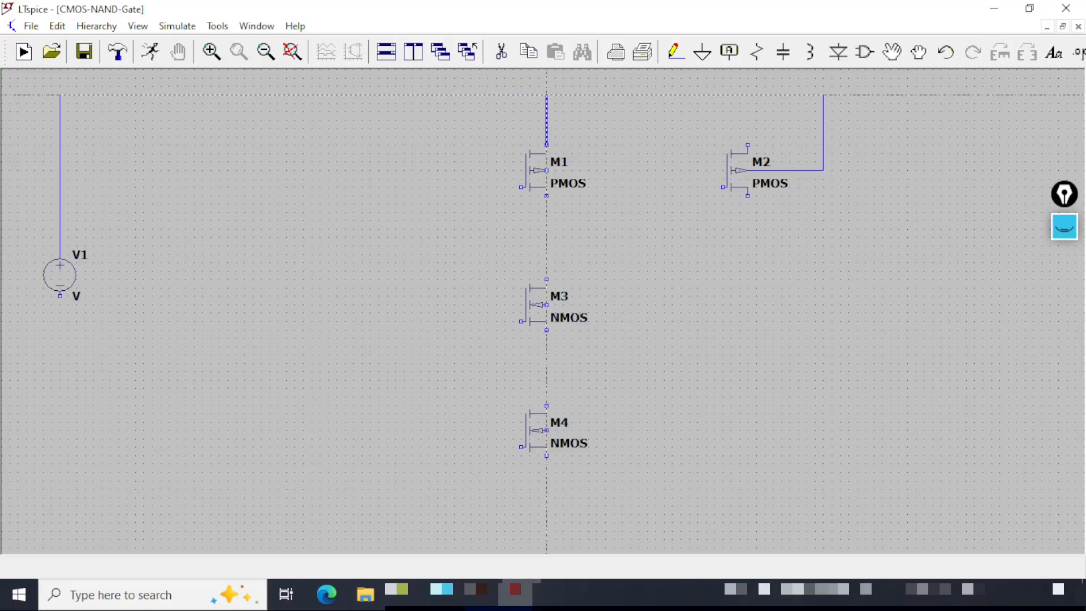
click(546, 95)
click(747, 145)
click(747, 95)
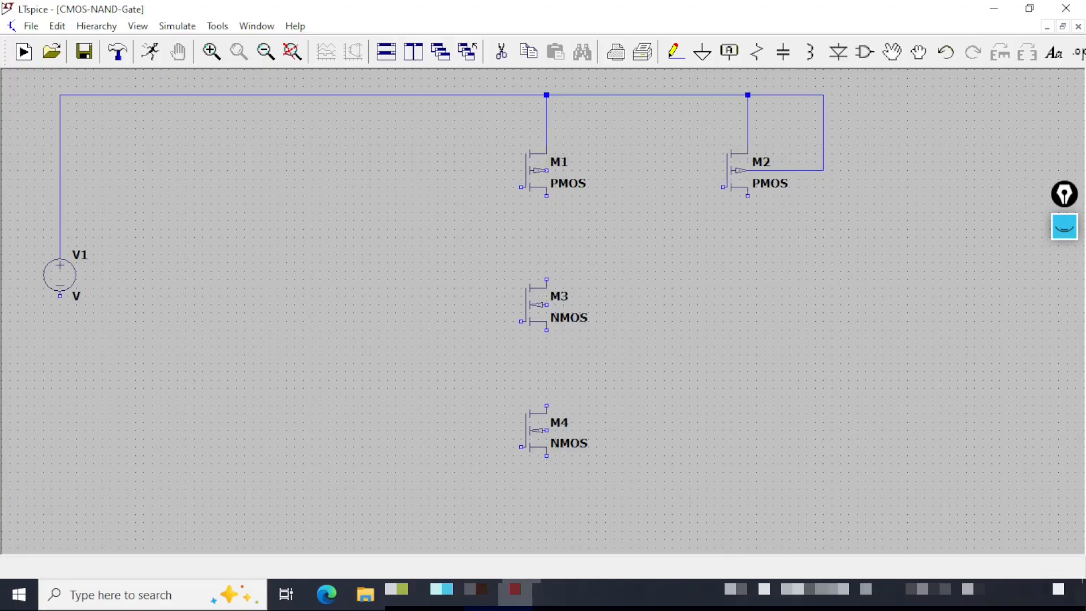
click(546, 170)
click(596, 170)
click(596, 95)
Draw a bottom rail wire from the voltage source's negative terminal across the schematic.
click(60, 295)
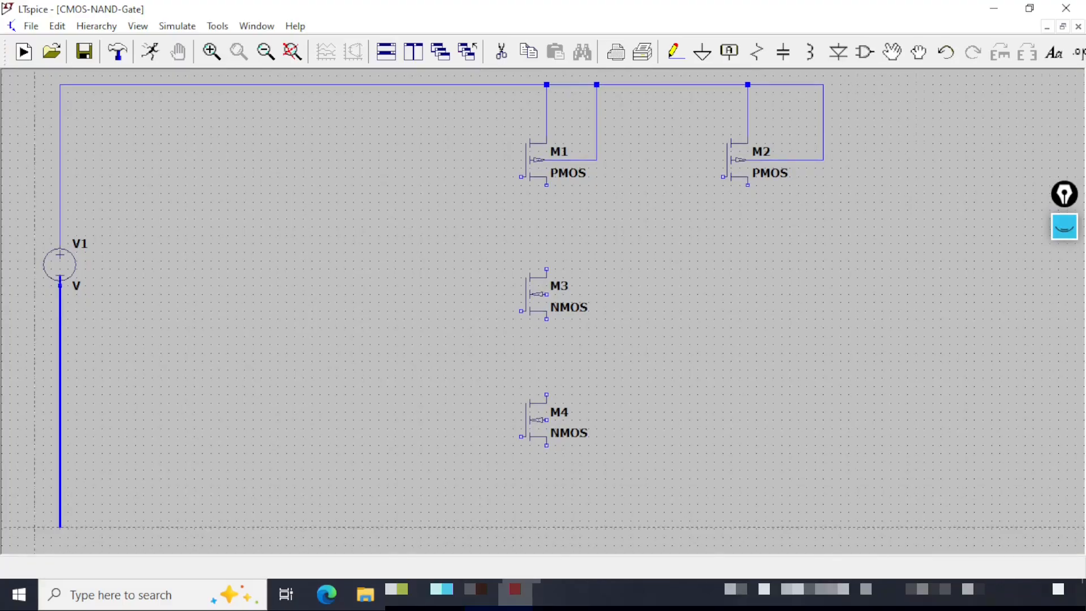
click(35, 502)
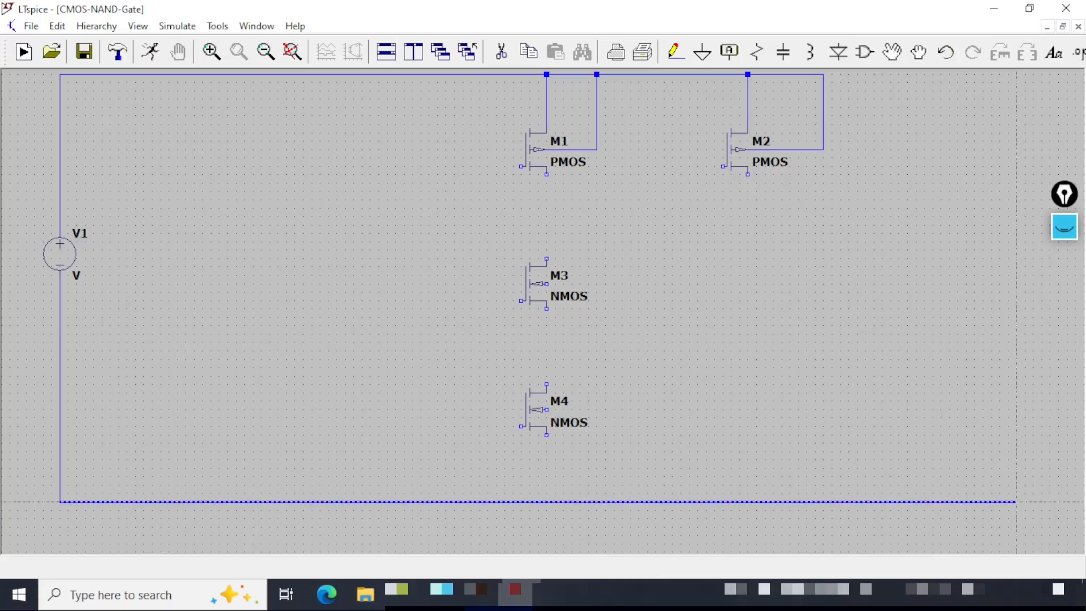
click(1016, 501)
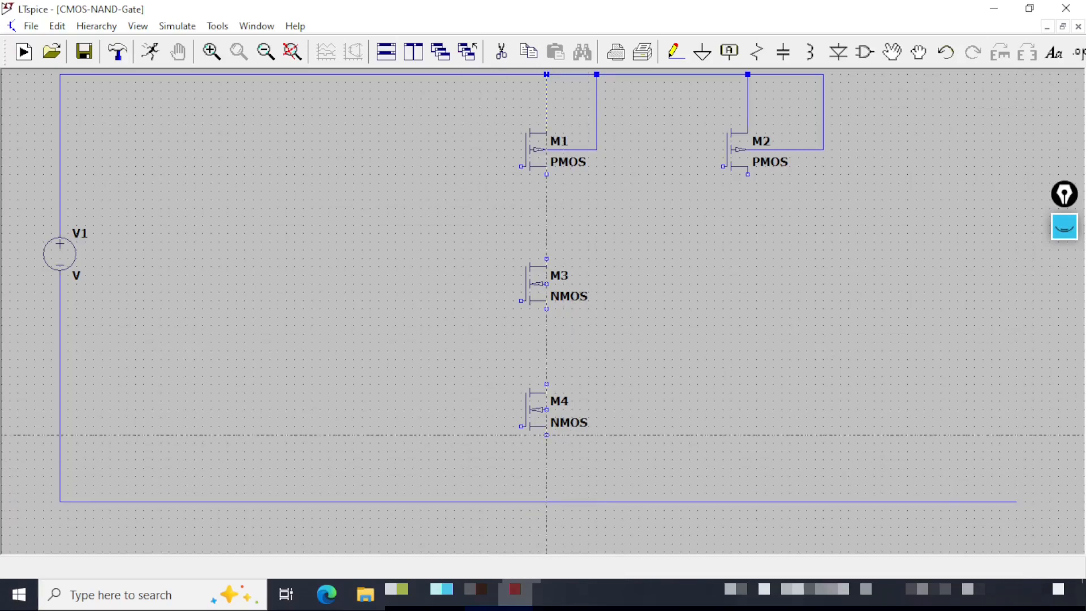
Wire M4's source and body terminal down to the bottom rail.
click(547, 435)
click(546, 502)
click(546, 409)
click(605, 408)
click(605, 501)
Wire M3 in series, connecting its source to M4's drain and its drain to M1's drain.
click(547, 308)
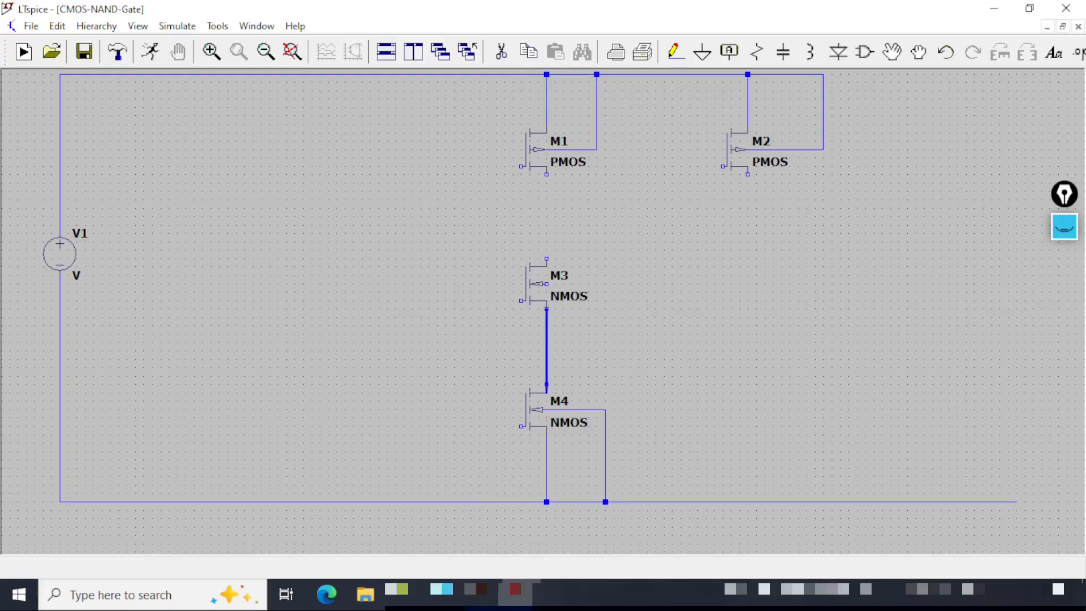
click(546, 384)
click(547, 259)
click(546, 174)
Wire M3's body terminal over and down to the bottom rail.
click(546, 284)
click(656, 290)
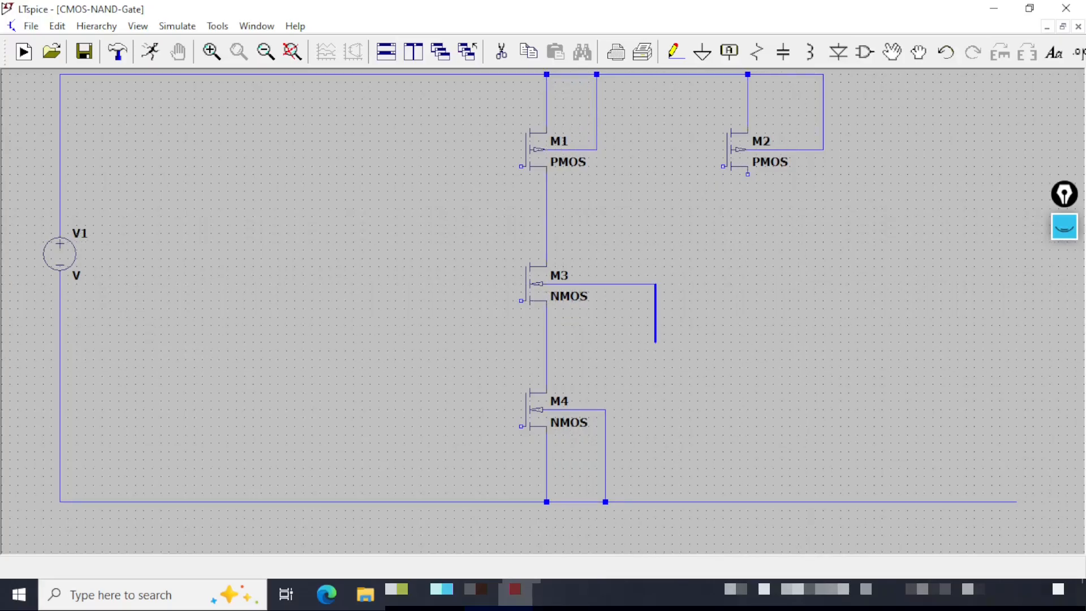
click(662, 503)
Place a ground symbol below the bottom rail and wire it up to the rail.
click(701, 52)
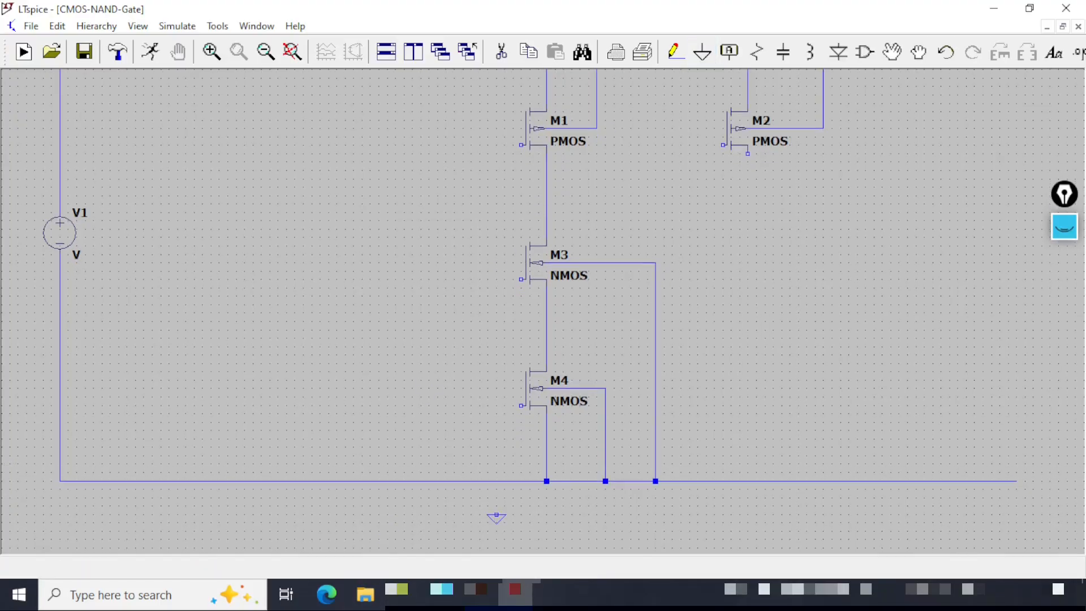
key(F3)
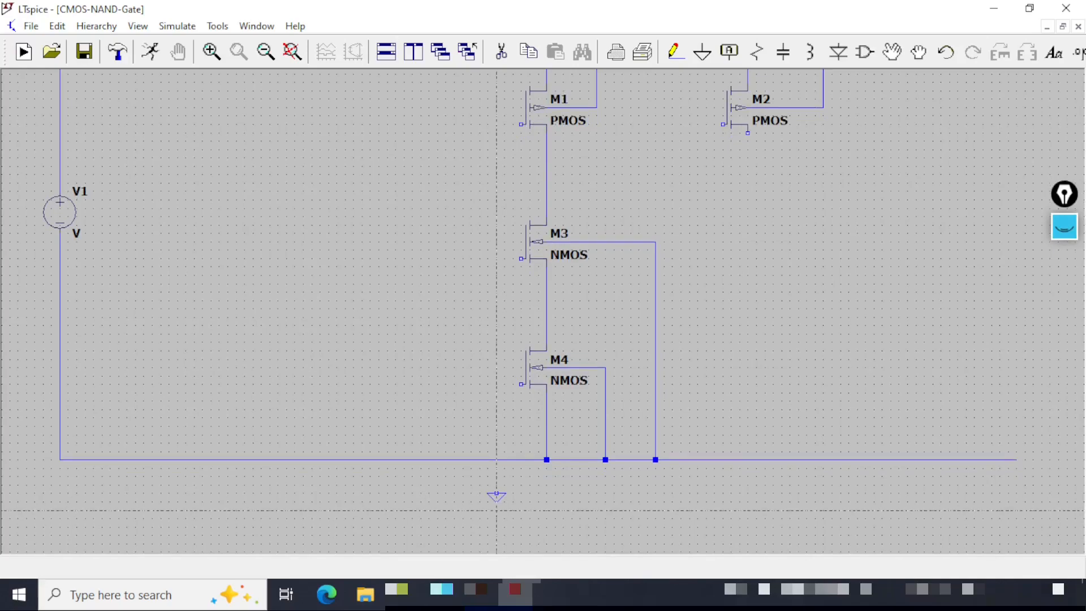
click(496, 494)
click(497, 460)
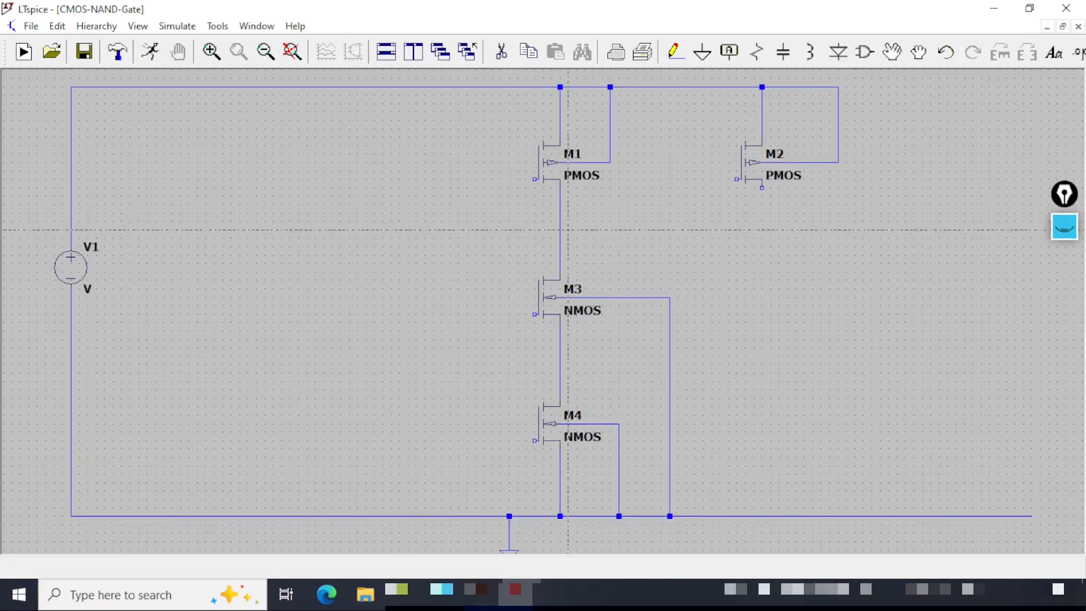
Wire M2's drain to the M1–M3 drain junction, and connect M1's gate down to M3's gate.
click(761, 187)
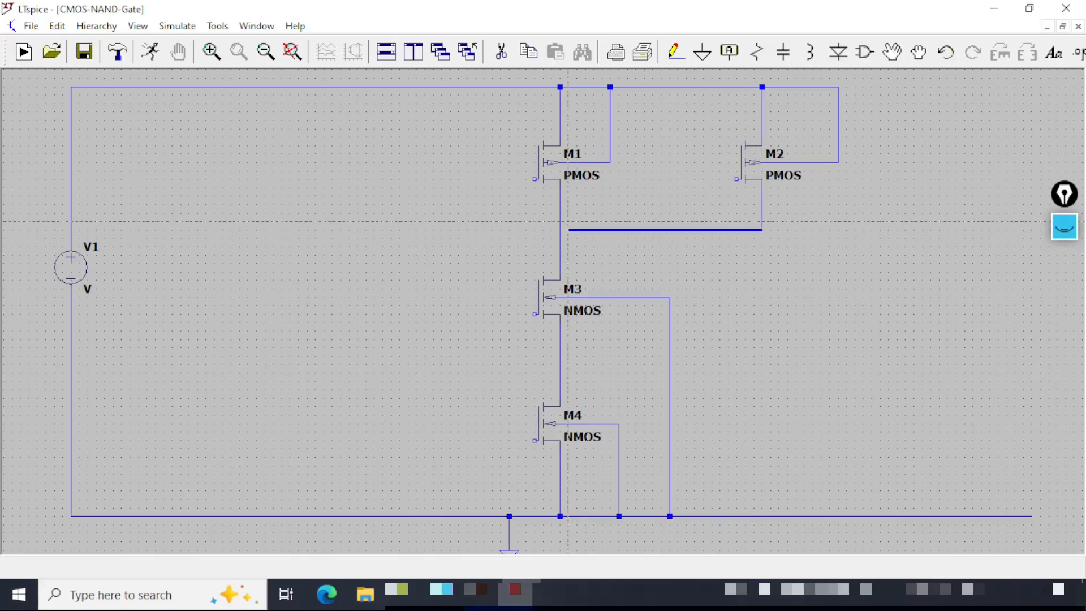
click(560, 229)
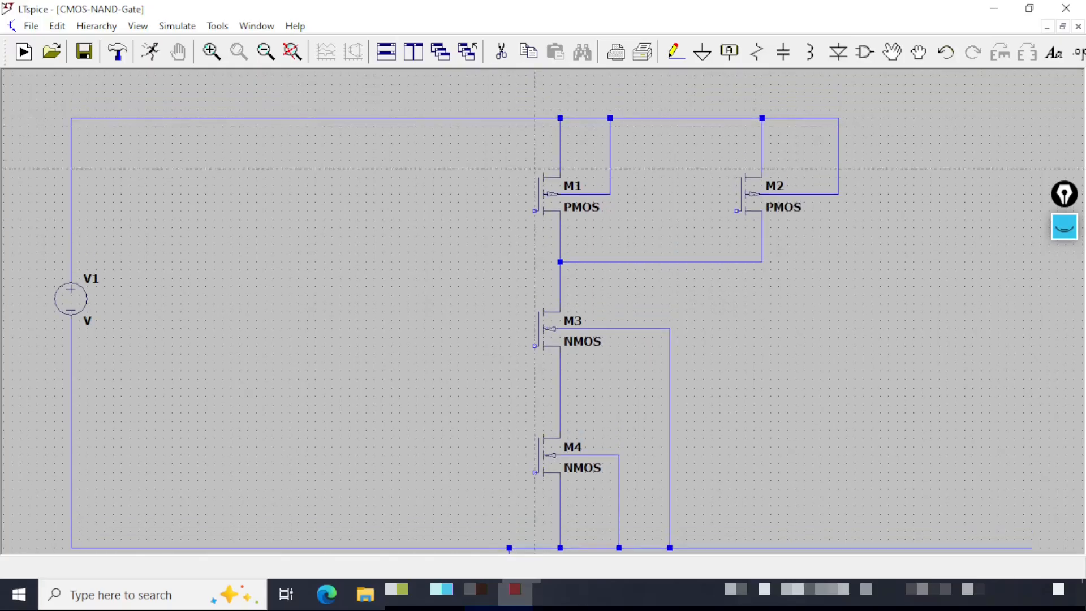
click(441, 210)
click(440, 345)
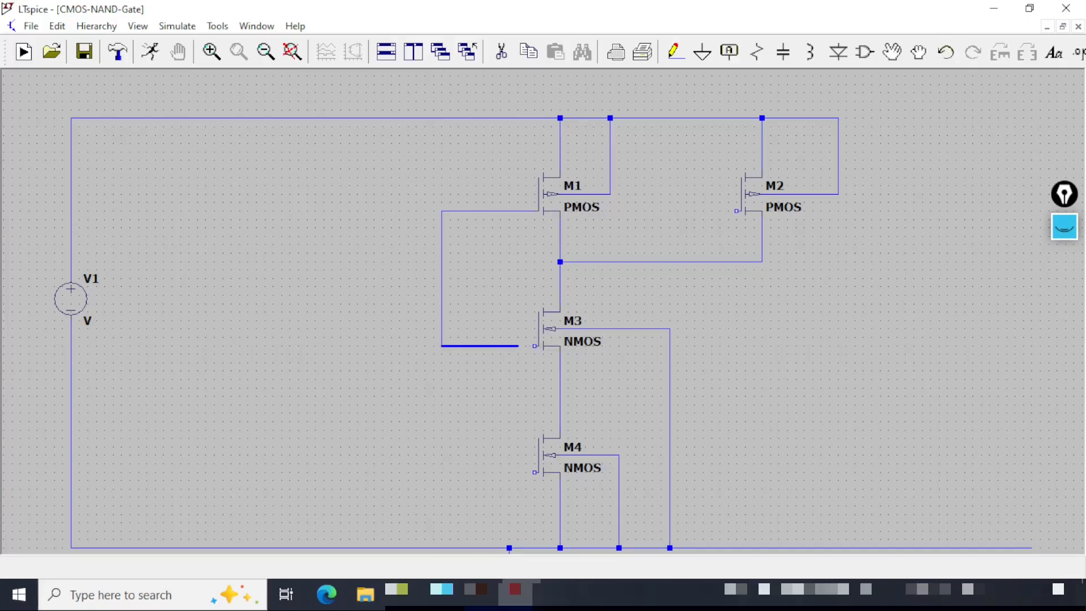
click(535, 345)
Route a wire from M4's gate around and up to M2's gate.
scroll(526, 408, down, 2)
click(535, 408)
click(441, 408)
click(442, 333)
click(720, 333)
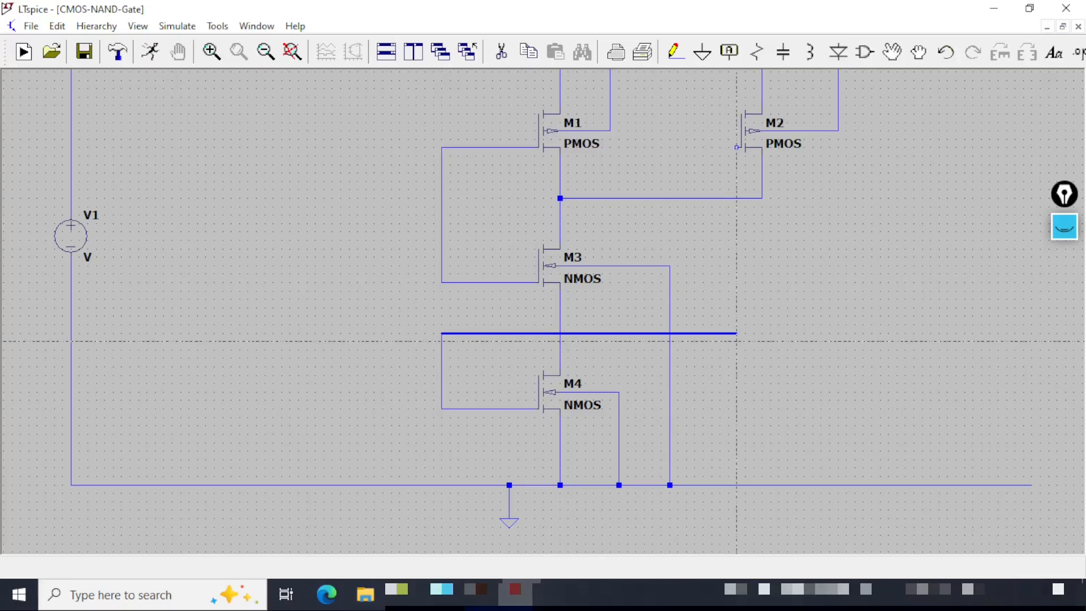
click(736, 333)
click(736, 147)
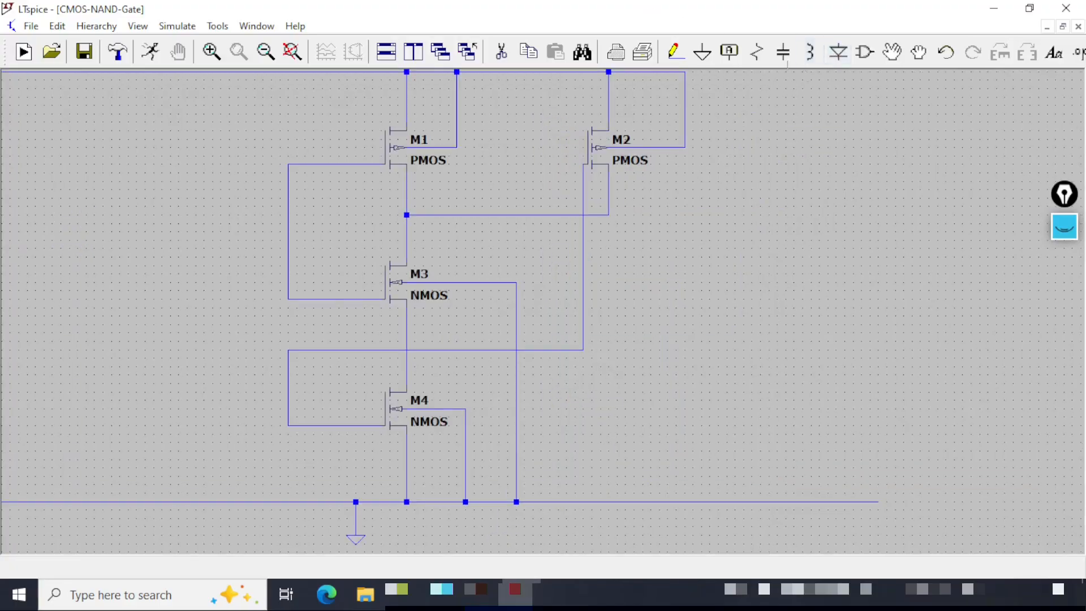
Place a resistor to the right of the transistor network.
key(r)
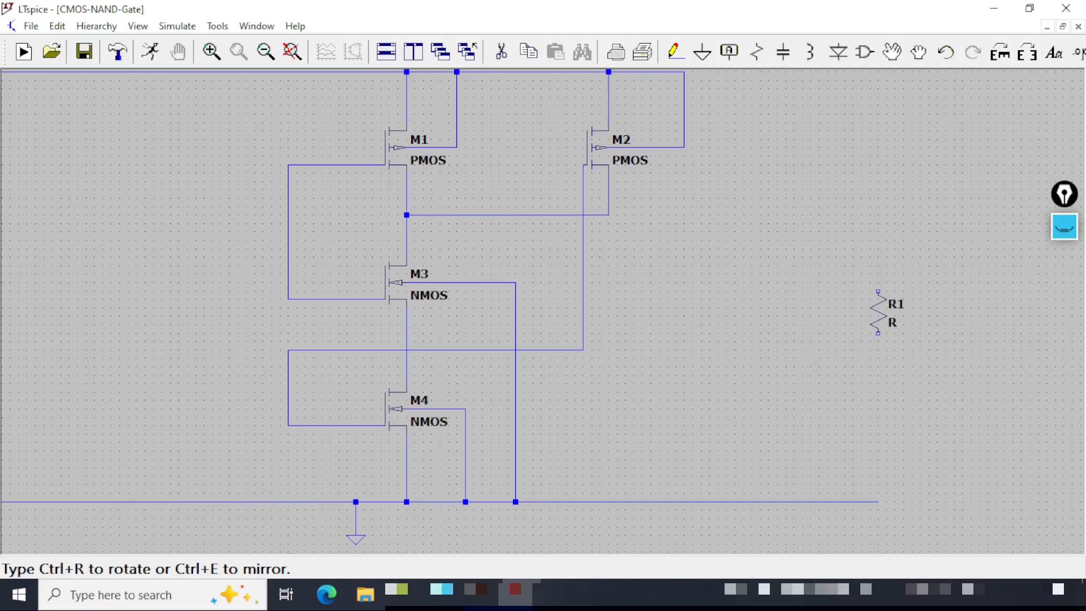
click(878, 300)
key(Escape)
Wire the output node at M2's drain to the resistor's top, and the resistor's bottom to the bottom rail.
click(675, 51)
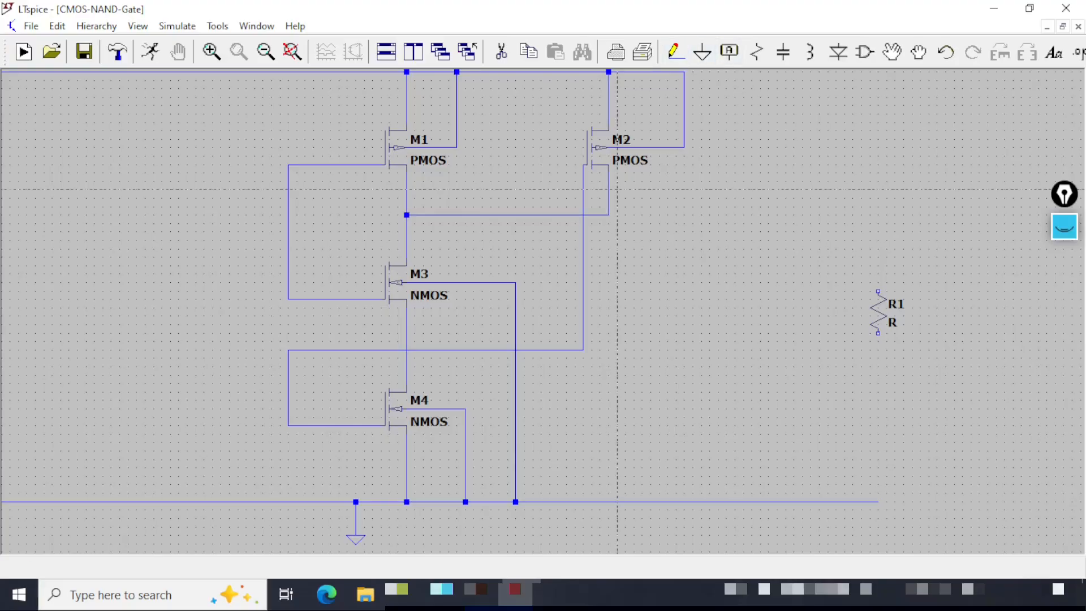
click(608, 190)
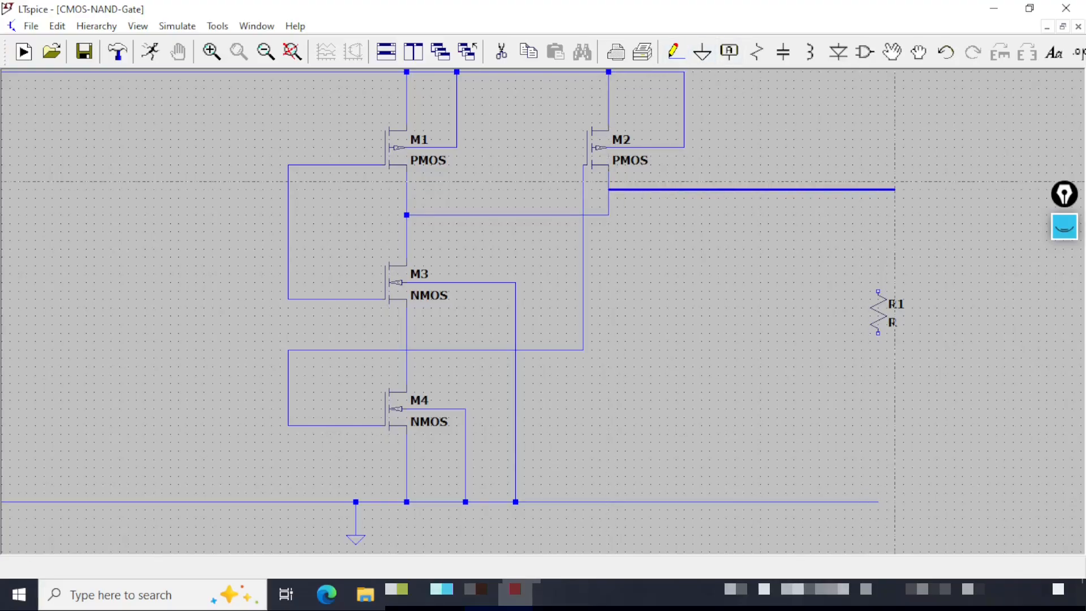
click(878, 190)
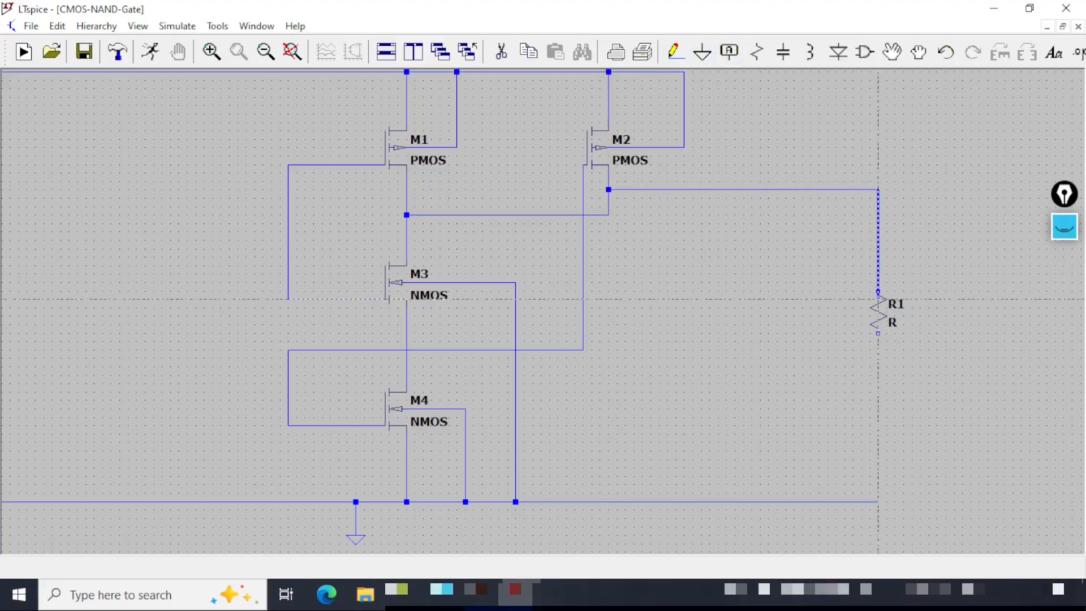
click(878, 291)
click(878, 333)
click(878, 502)
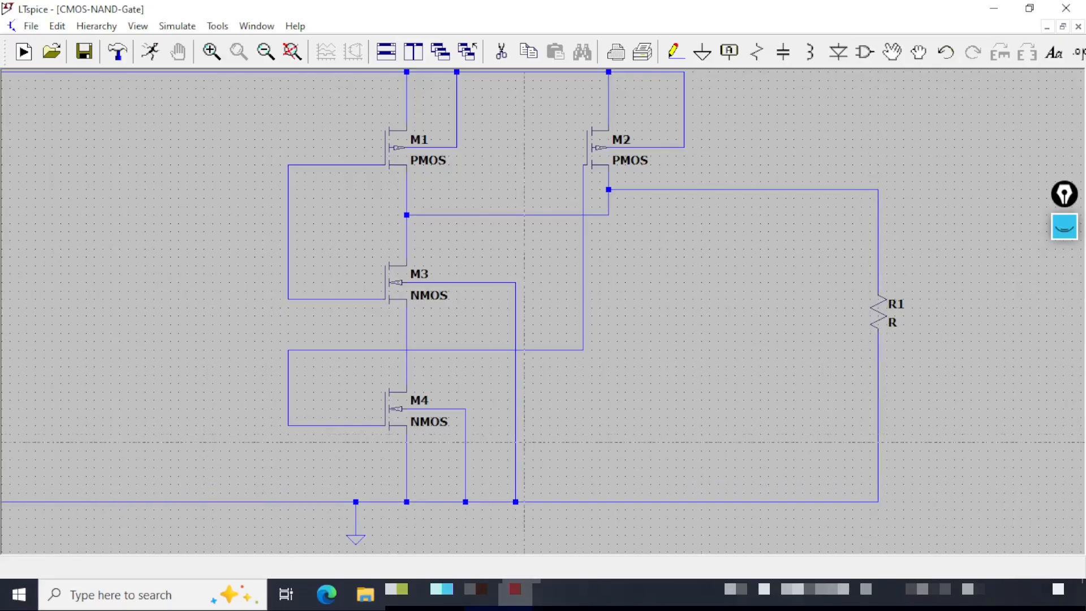
key(Escape)
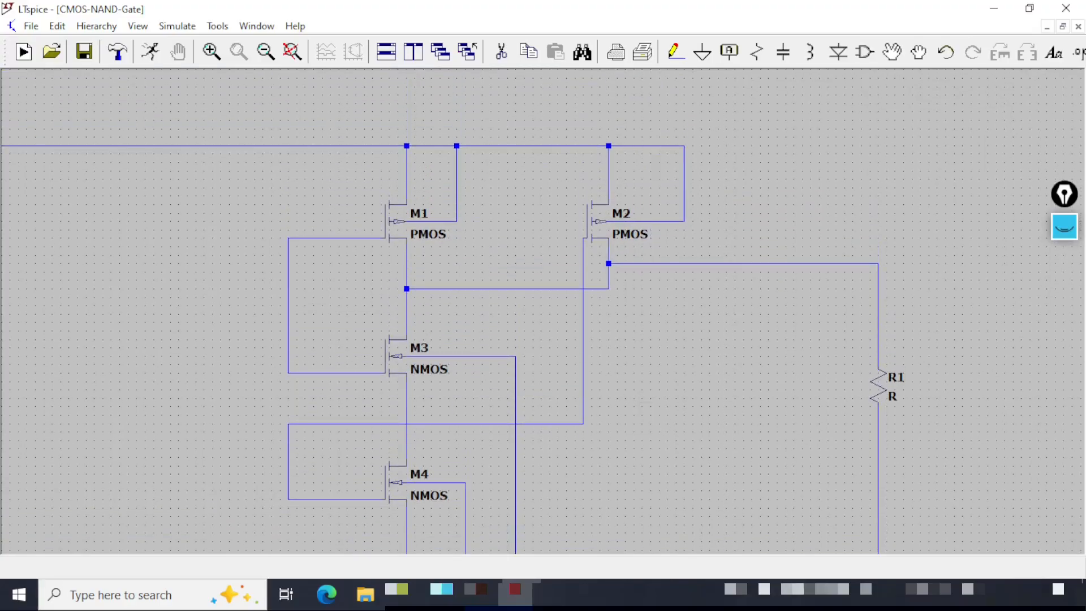
Label the output net at the resistor's top as A-NAND-B with port type Output.
click(292, 51)
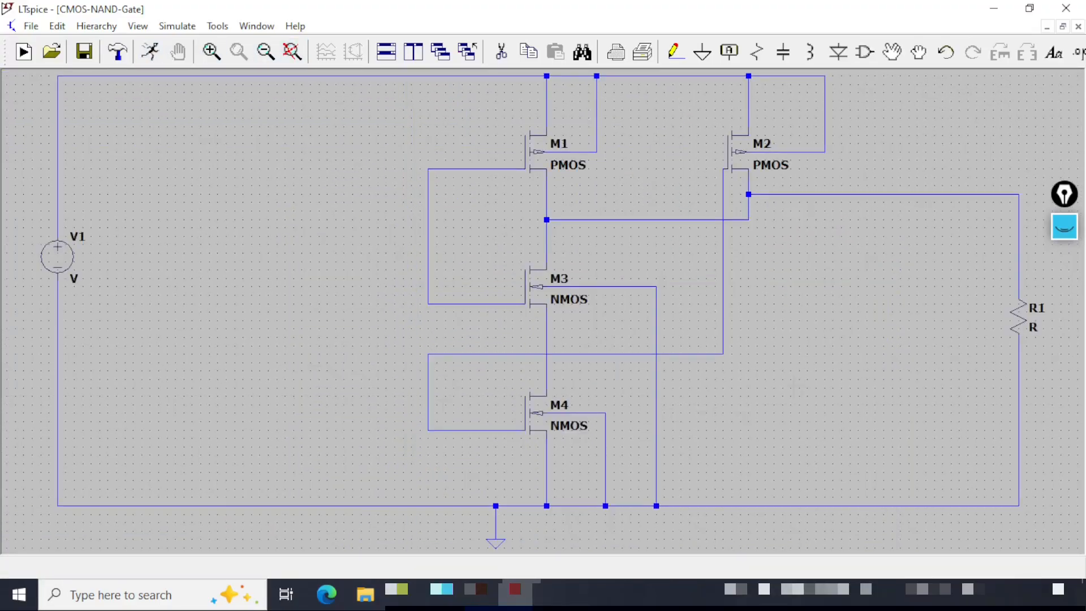
click(729, 52)
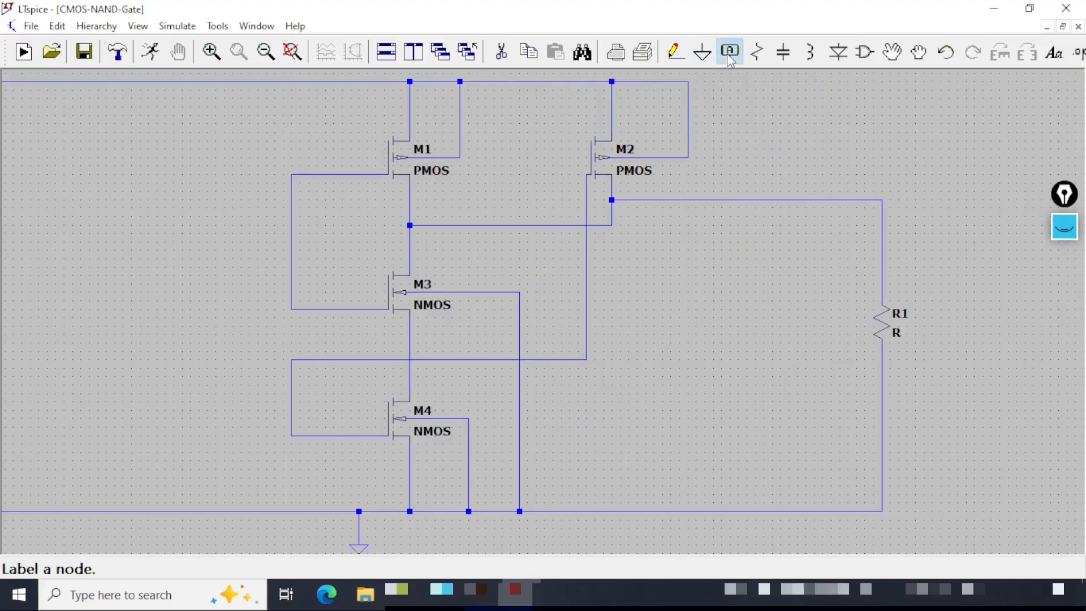
text(A-NAND)
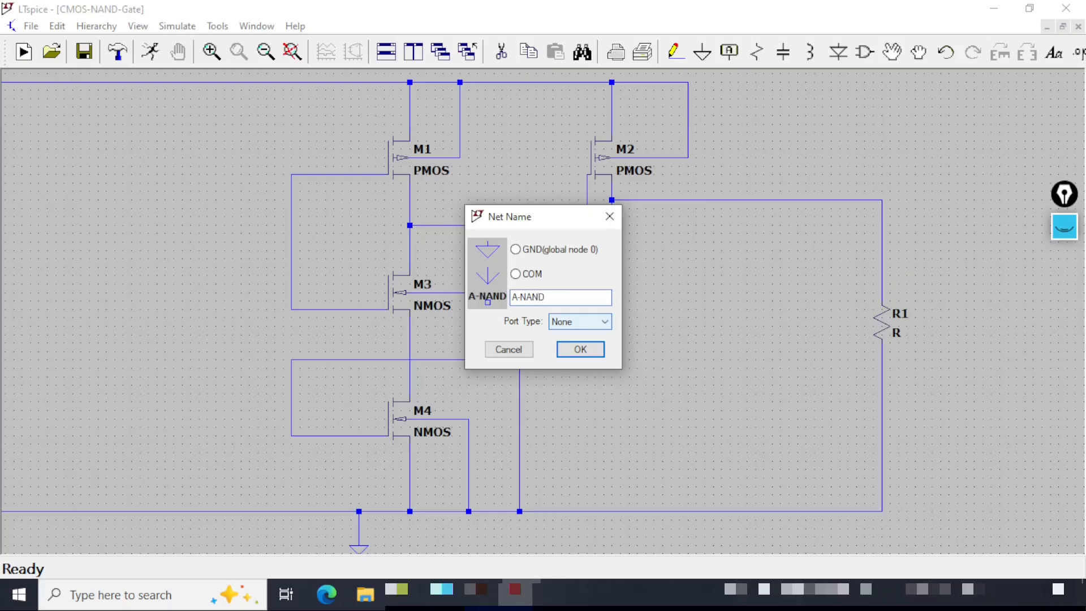
text(-B)
click(574, 321)
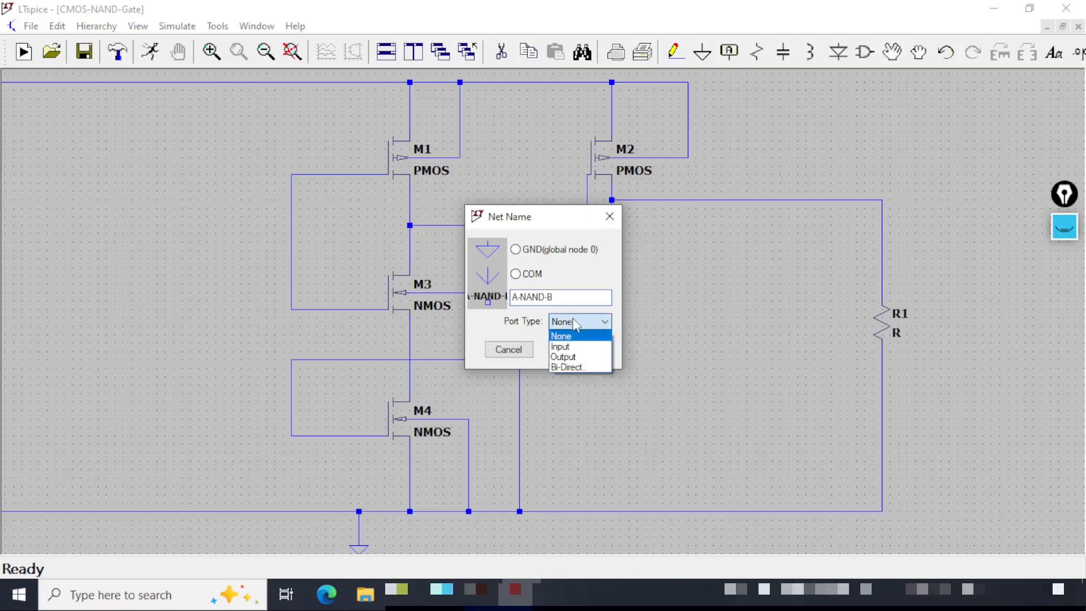
click(582, 357)
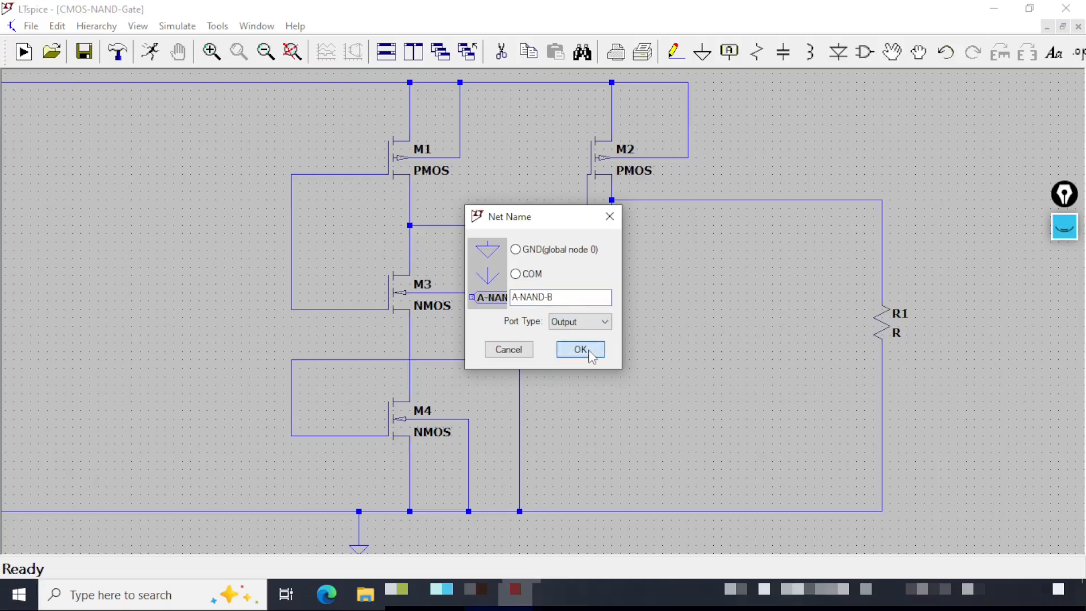
click(585, 354)
click(882, 200)
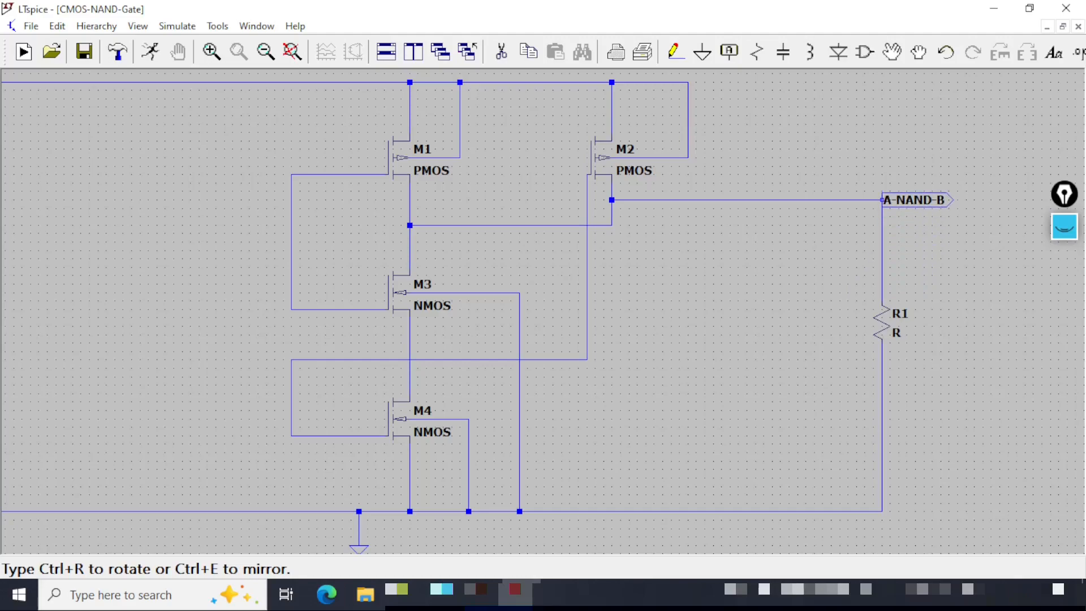
key(Escape)
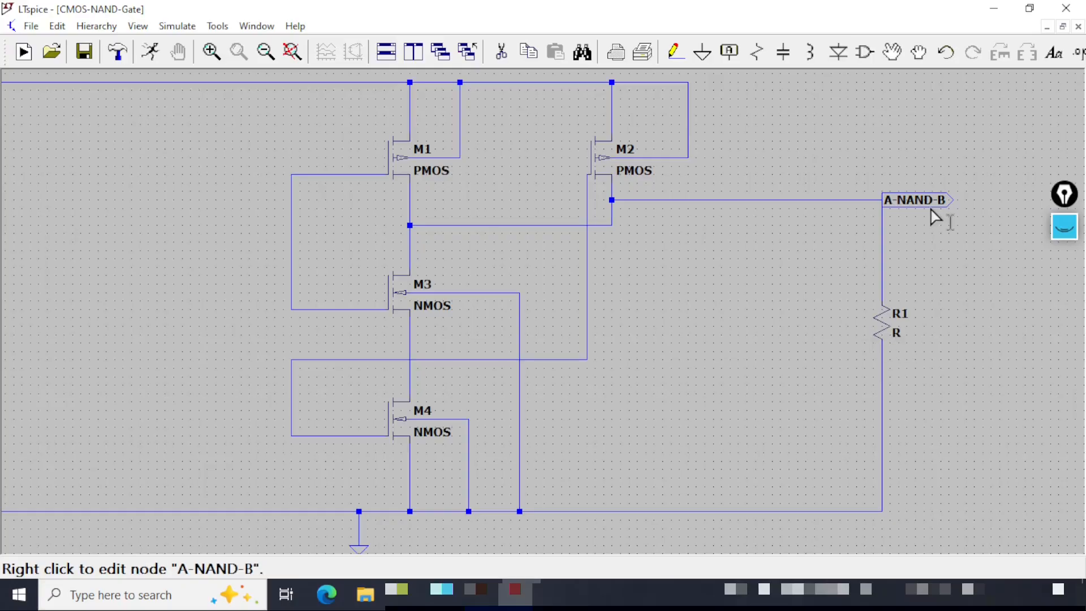
Label the M1–M3 gate net as A with port type Input.
click(89, 57)
drag(231, 335, 449, 338)
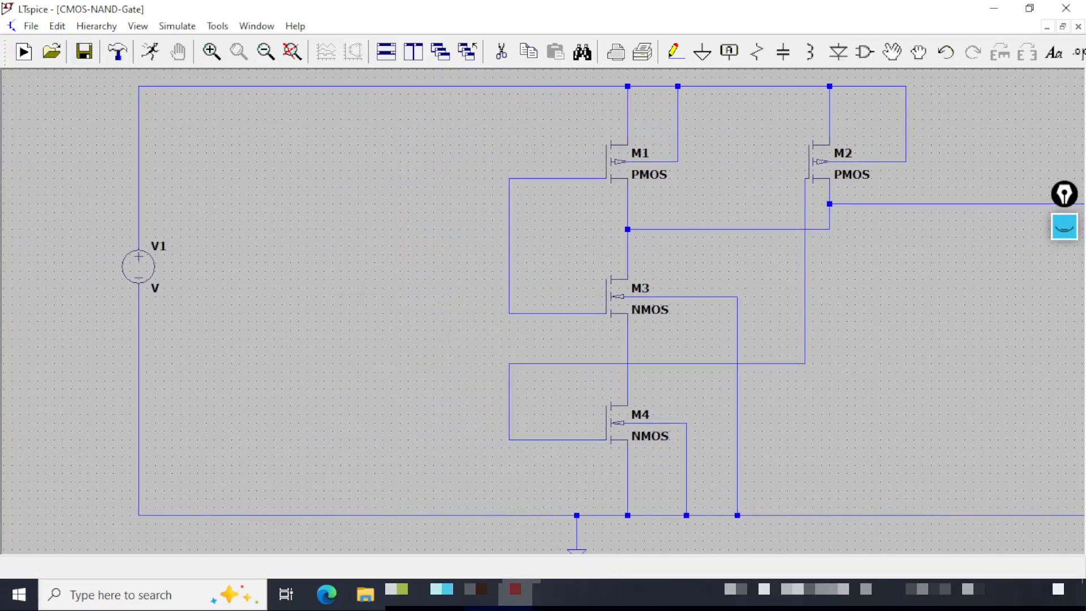
click(733, 57)
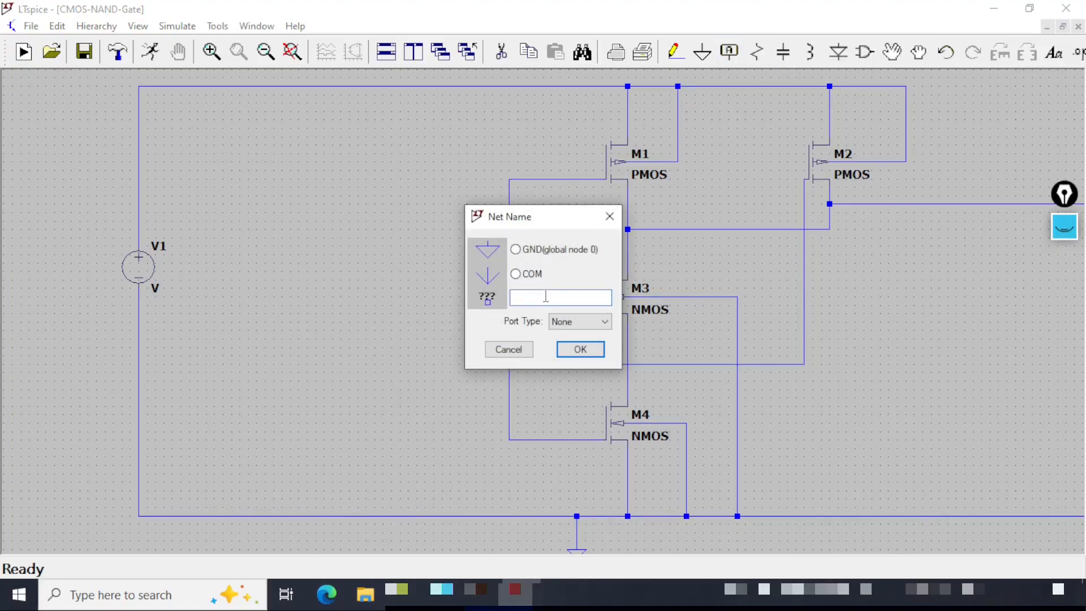
click(578, 322)
click(574, 341)
click(581, 349)
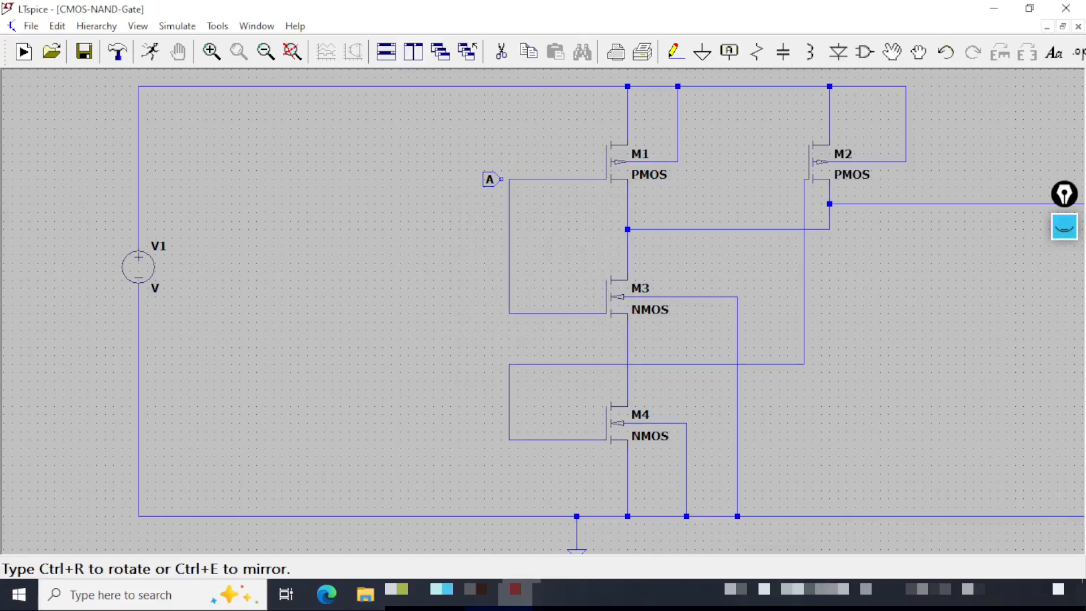
click(509, 179)
key(Escape)
Label the M2–M4 gate net as B with port type Input.
click(729, 52)
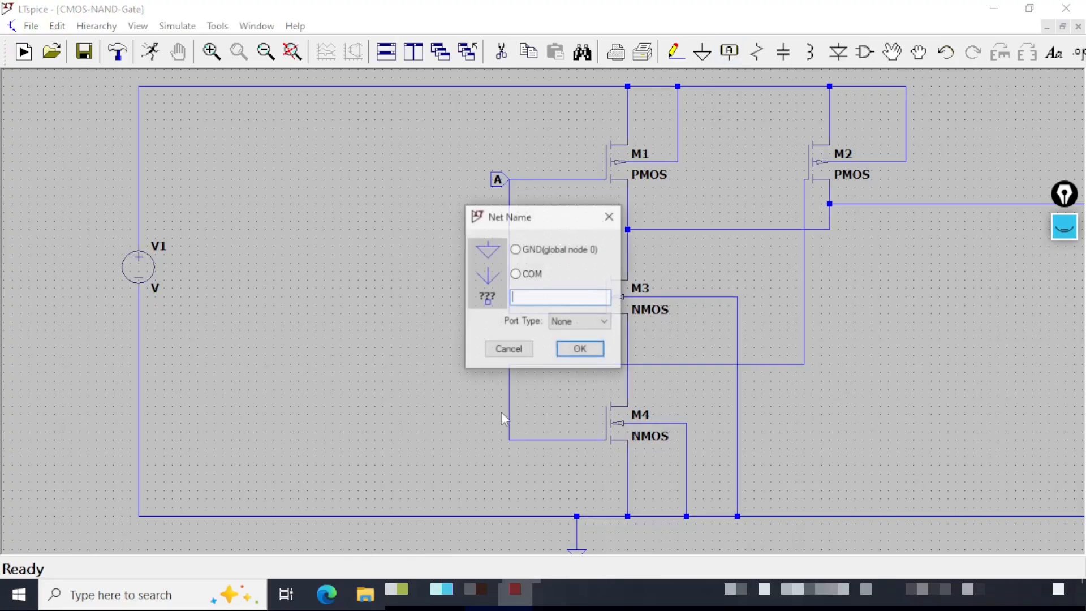
text(B)
click(583, 323)
click(582, 344)
click(581, 349)
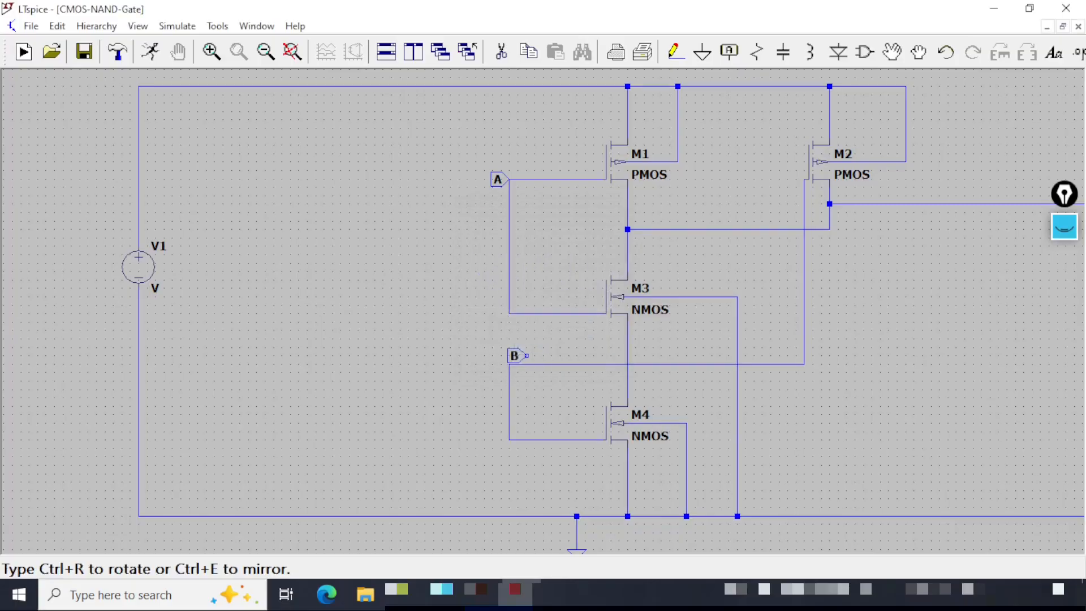
click(509, 364)
key(Escape)
Place two more voltage sources to the left of the gate inputs, one above the other.
drag(417, 314, 445, 308)
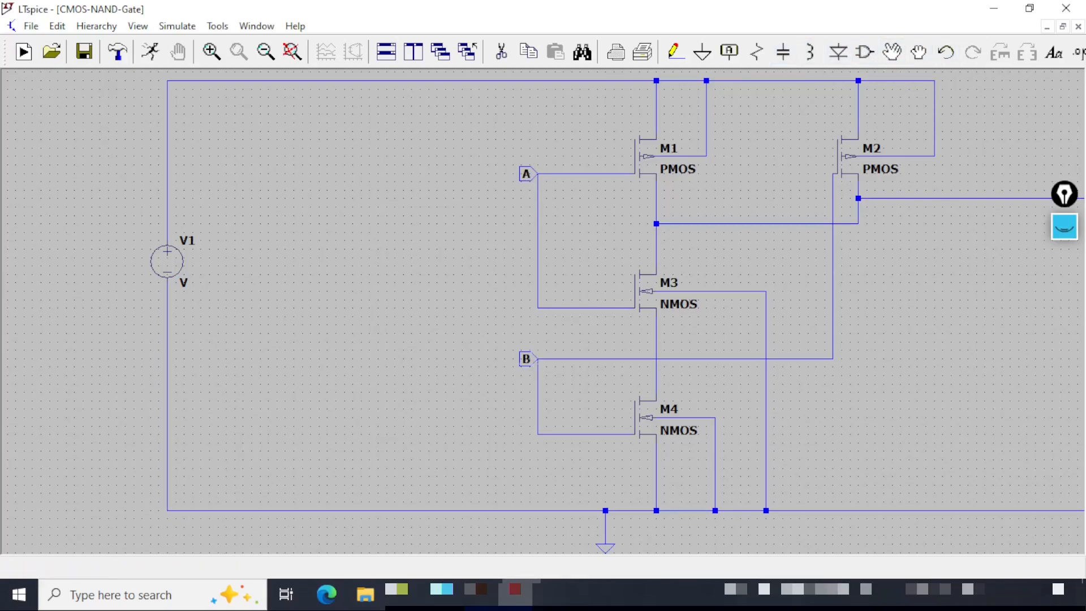
click(862, 51)
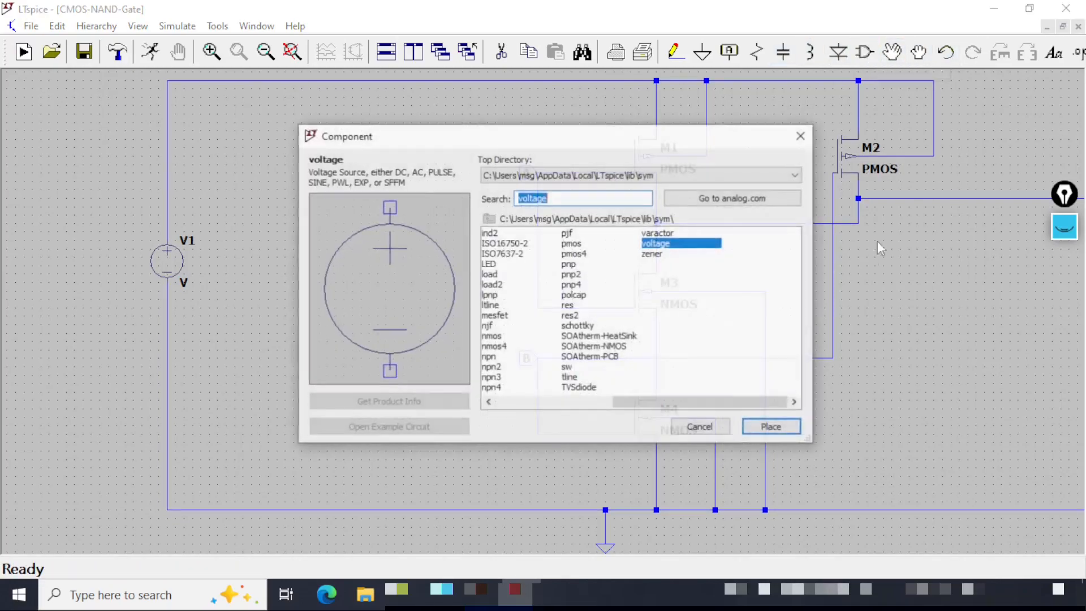
click(773, 429)
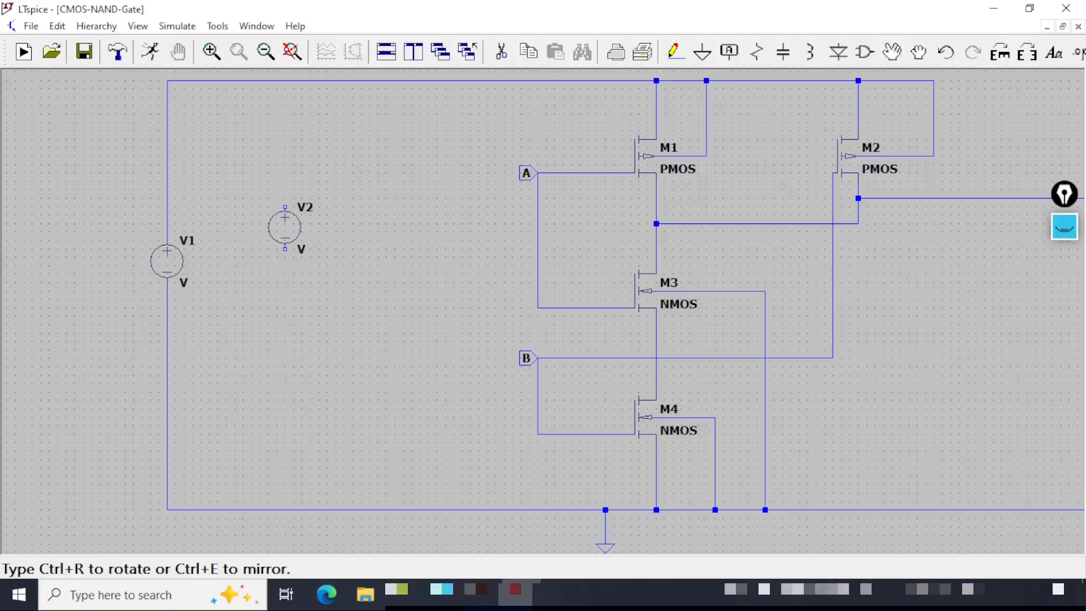
click(285, 243)
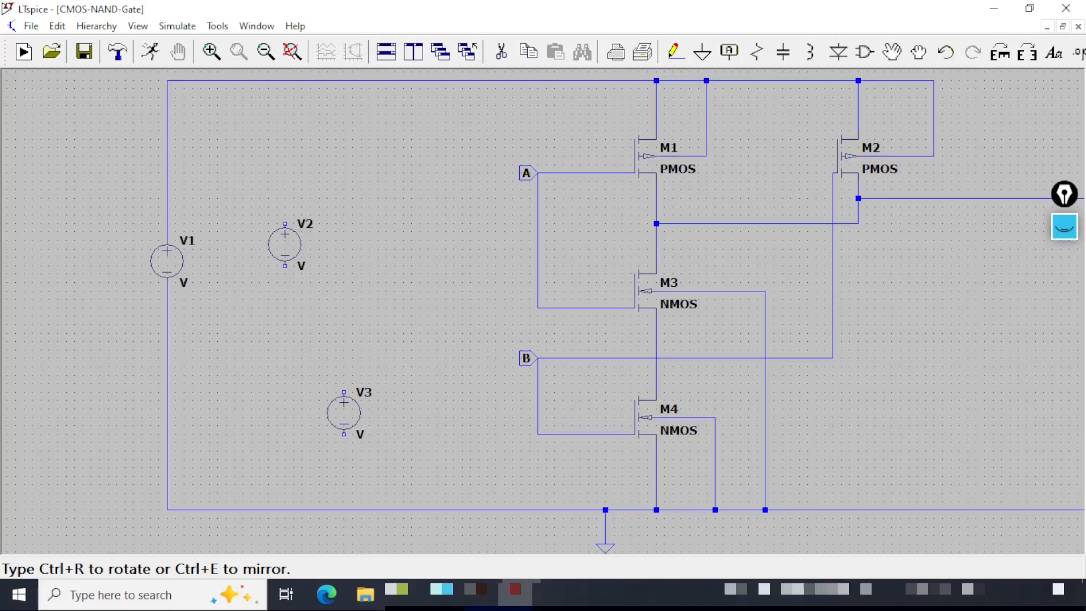
click(361, 429)
key(Escape)
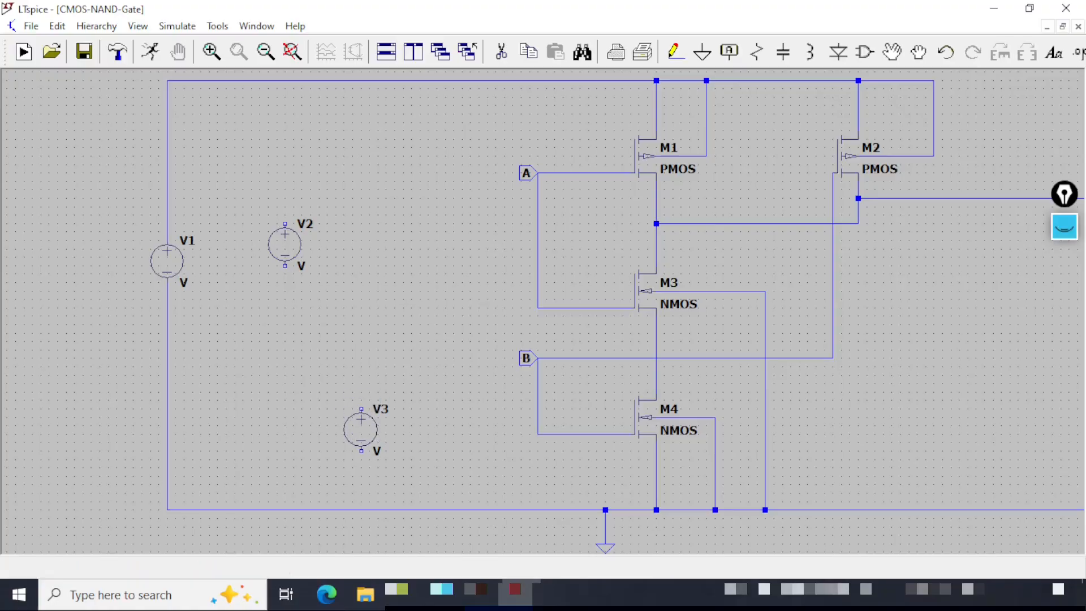
Wire V2's positive terminal to input net A and its negative terminal to the bottom rail.
click(674, 52)
click(285, 223)
click(538, 223)
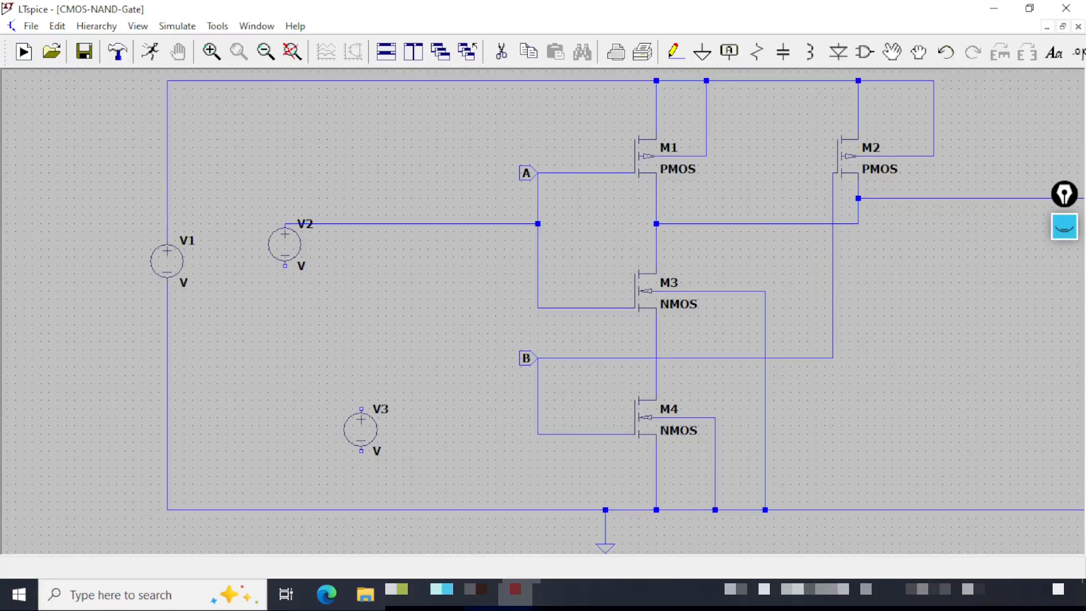
click(285, 265)
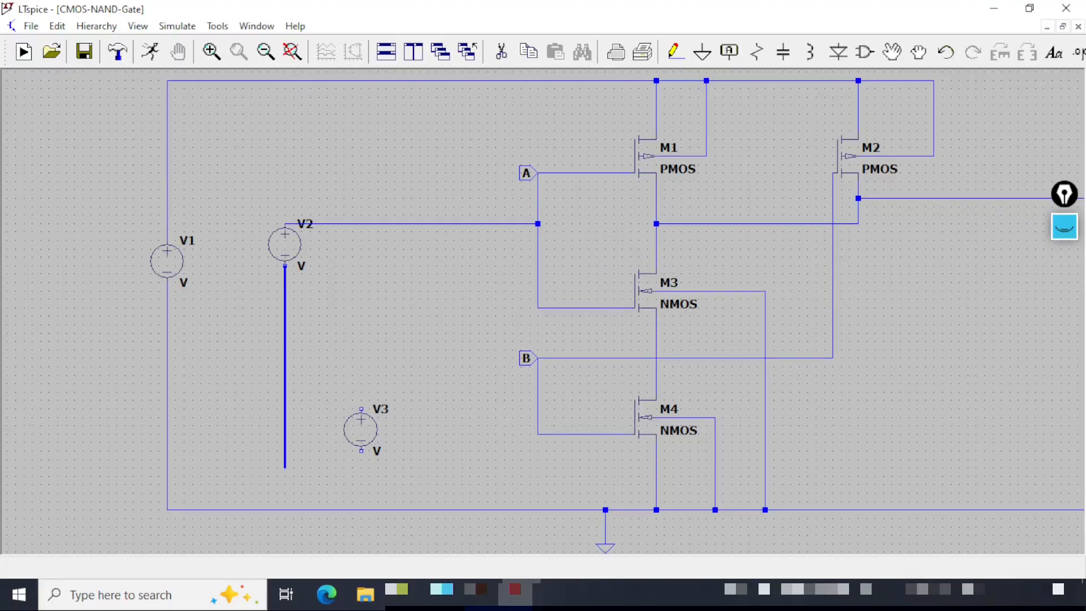
click(285, 509)
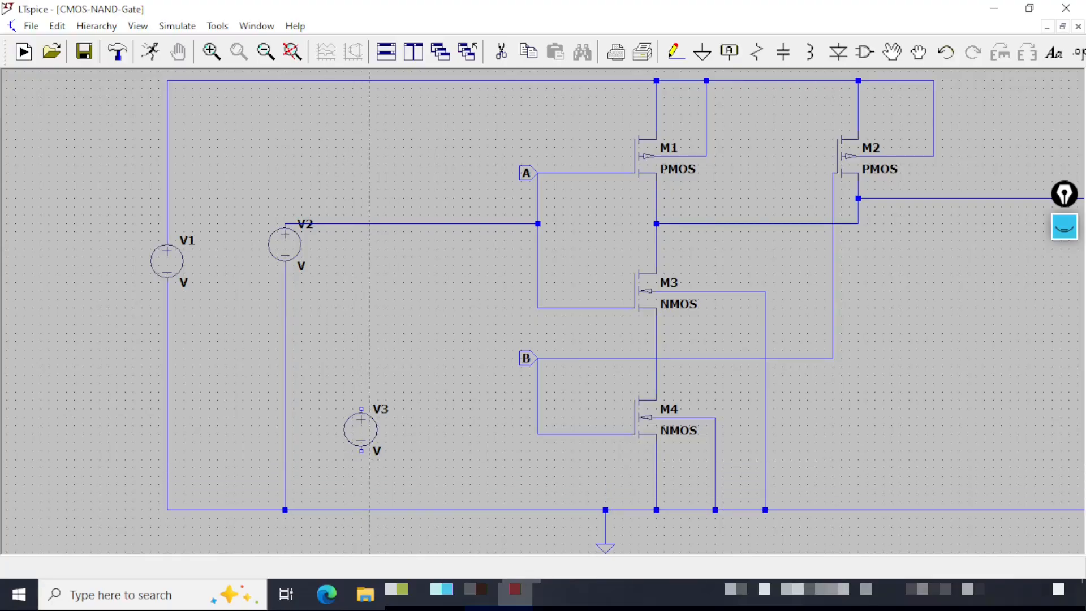
Wire V3 between the bottom rail and input net B, and save the schematic.
click(362, 510)
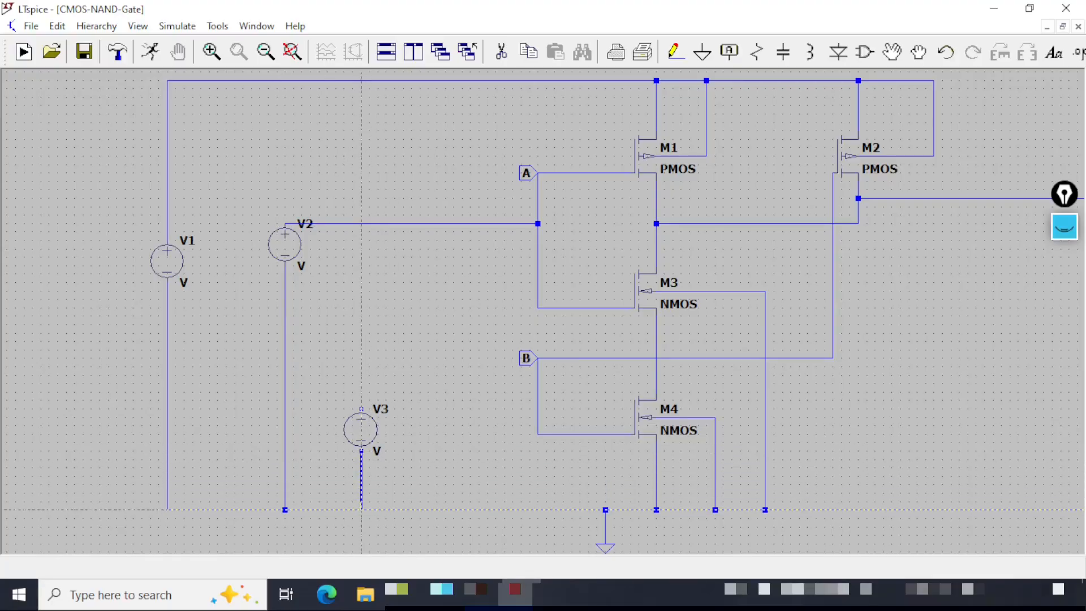
click(362, 409)
click(538, 400)
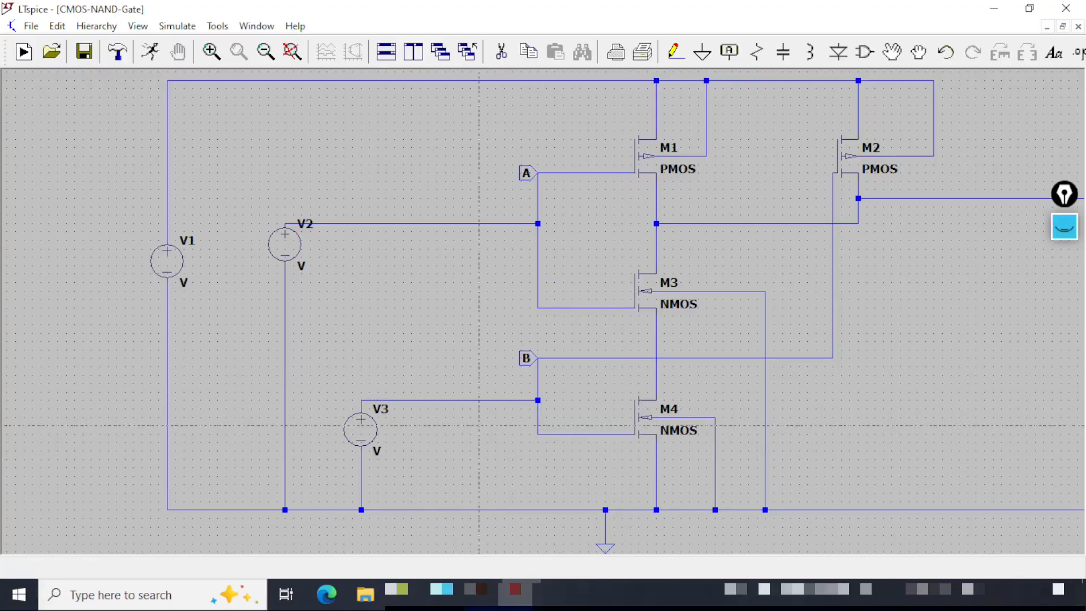
key(Escape)
click(85, 52)
click(292, 52)
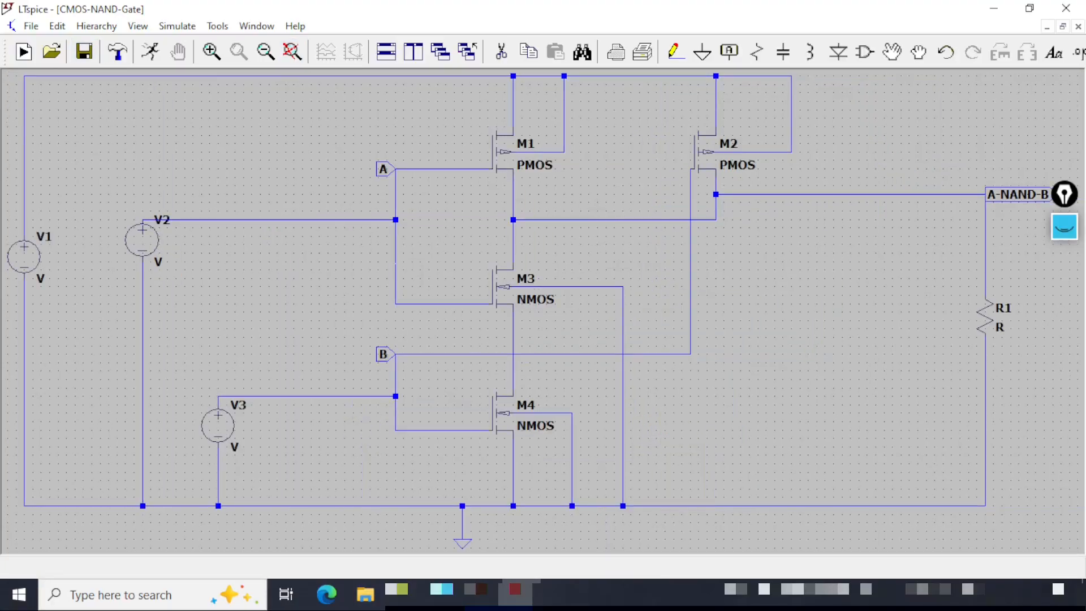
click(1064, 298)
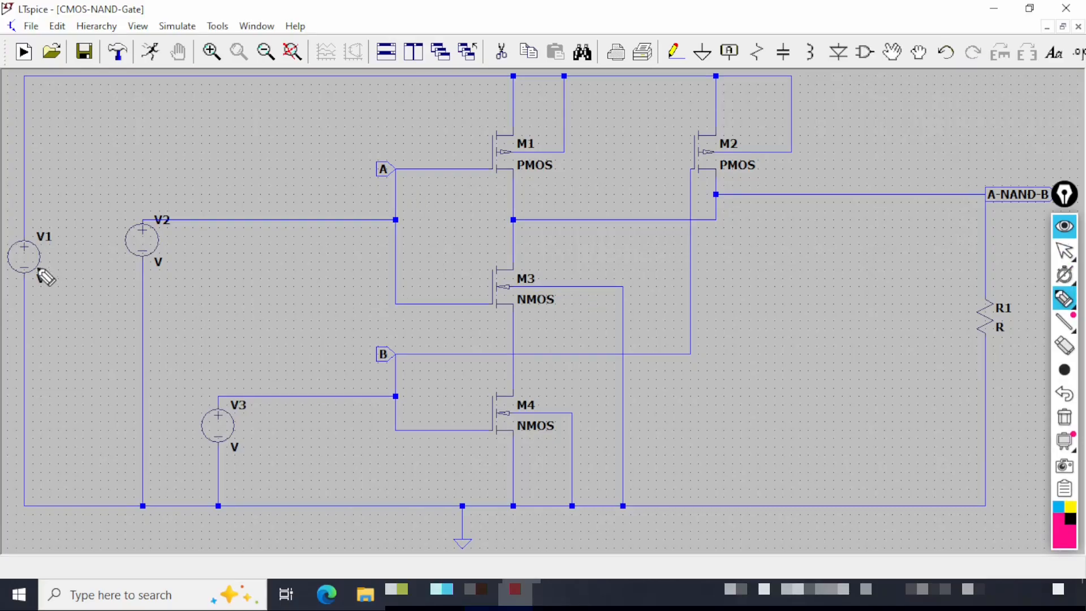
mouse_move(24, 256)
mouse_down()
mouse_move(40, 261)
mouse_move(58, 208)
mouse_up()
mouse_move(139, 238)
mouse_down()
mouse_move(154, 249)
mouse_move(228, 208)
mouse_up()
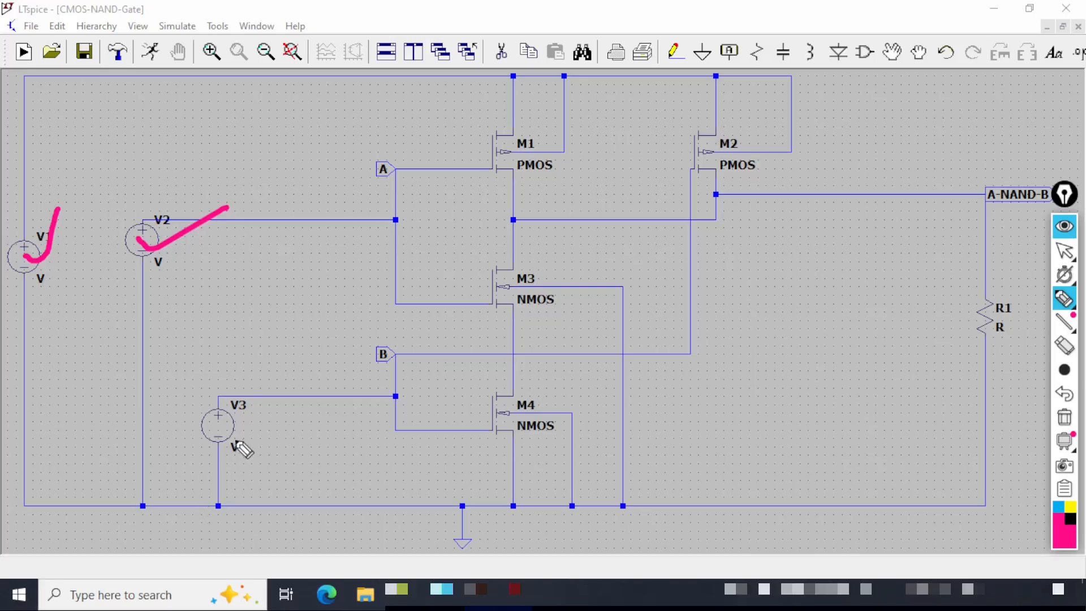
drag(224, 419, 289, 402)
drag(368, 369, 425, 362)
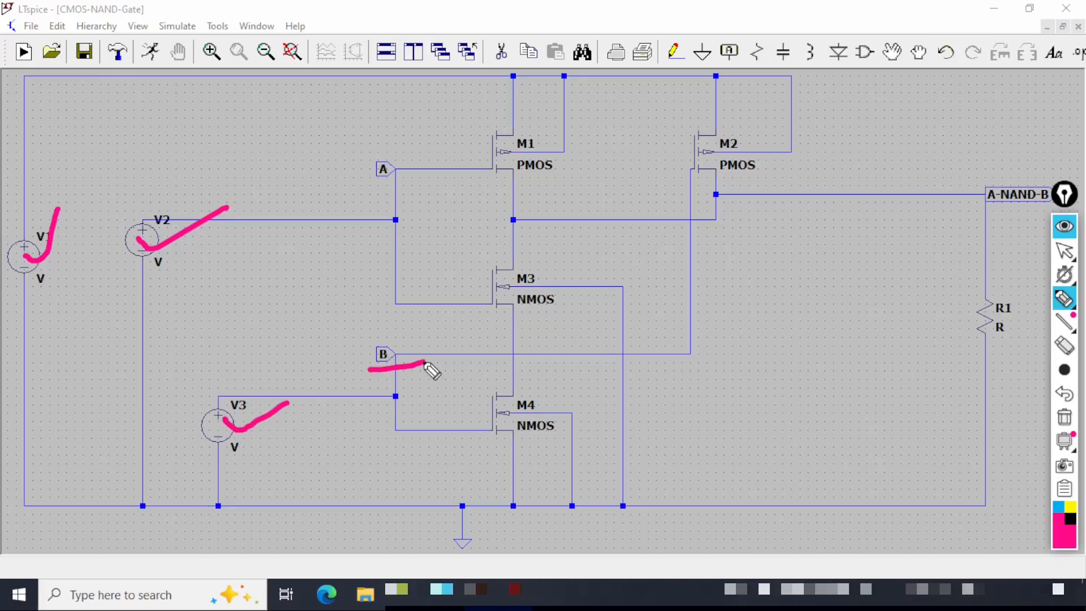
drag(514, 181, 598, 176)
drag(704, 179, 811, 165)
click(518, 310)
drag(515, 310, 556, 302)
drag(512, 443, 588, 436)
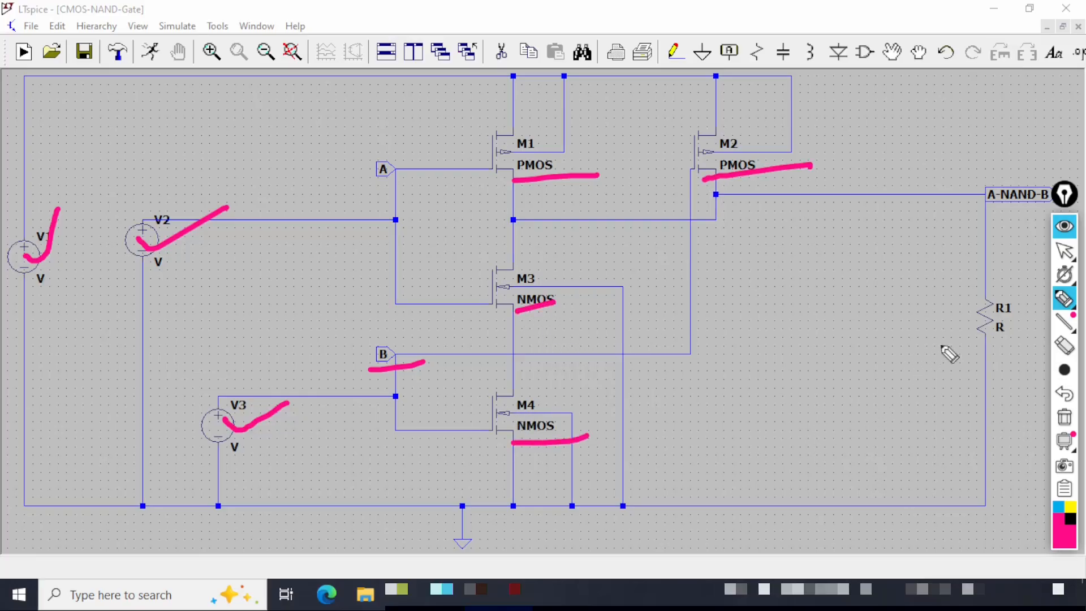
drag(958, 357, 1030, 340)
drag(964, 220, 1027, 202)
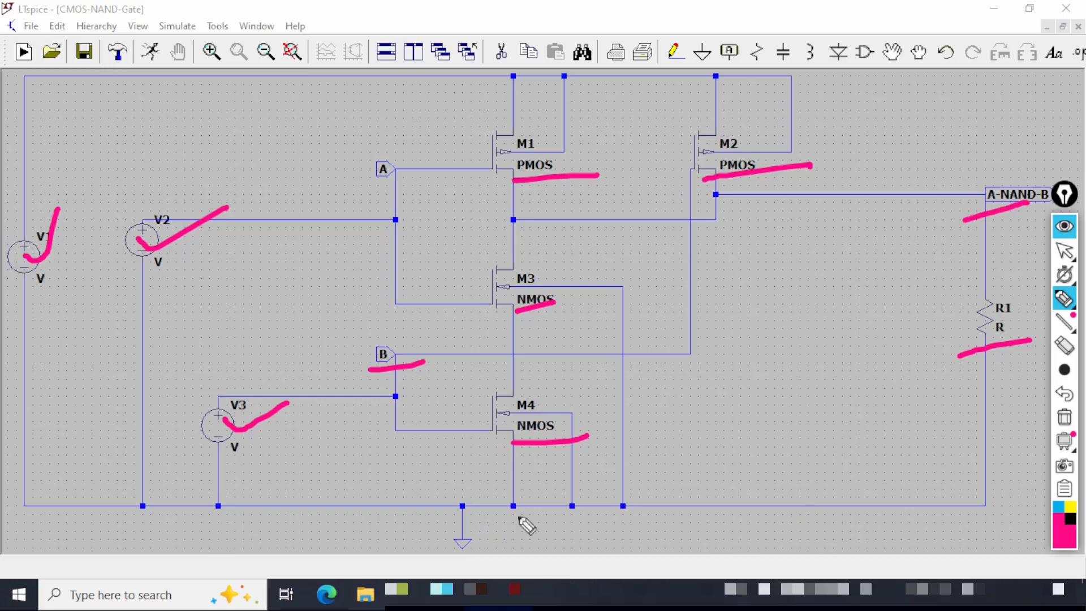
mouse_move(418, 532)
mouse_down()
mouse_move(484, 523)
mouse_move(462, 523)
mouse_up()
drag(562, 414, 617, 376)
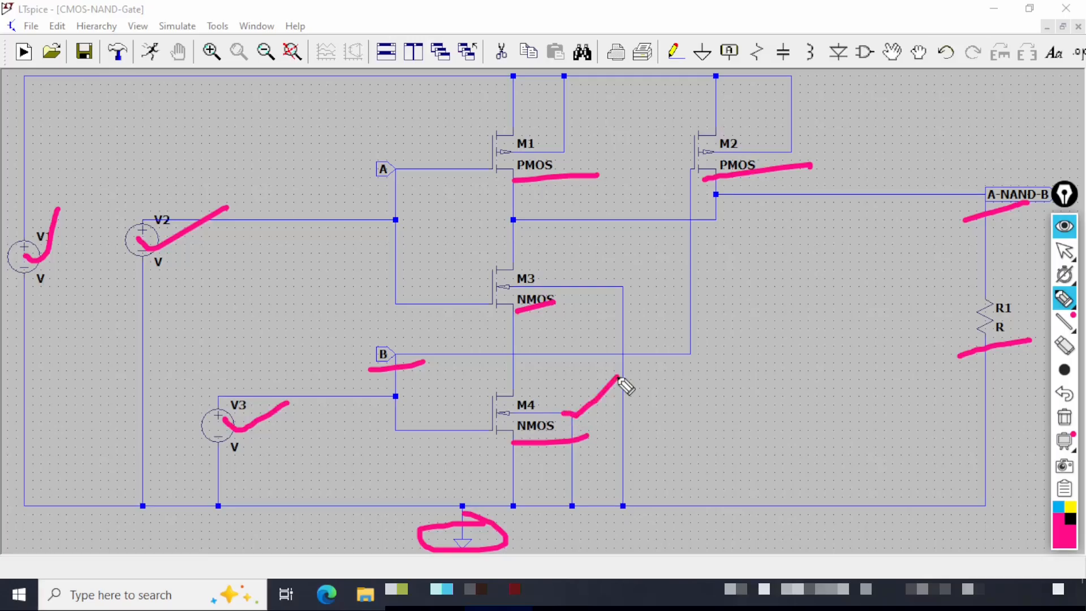
drag(606, 279, 650, 273)
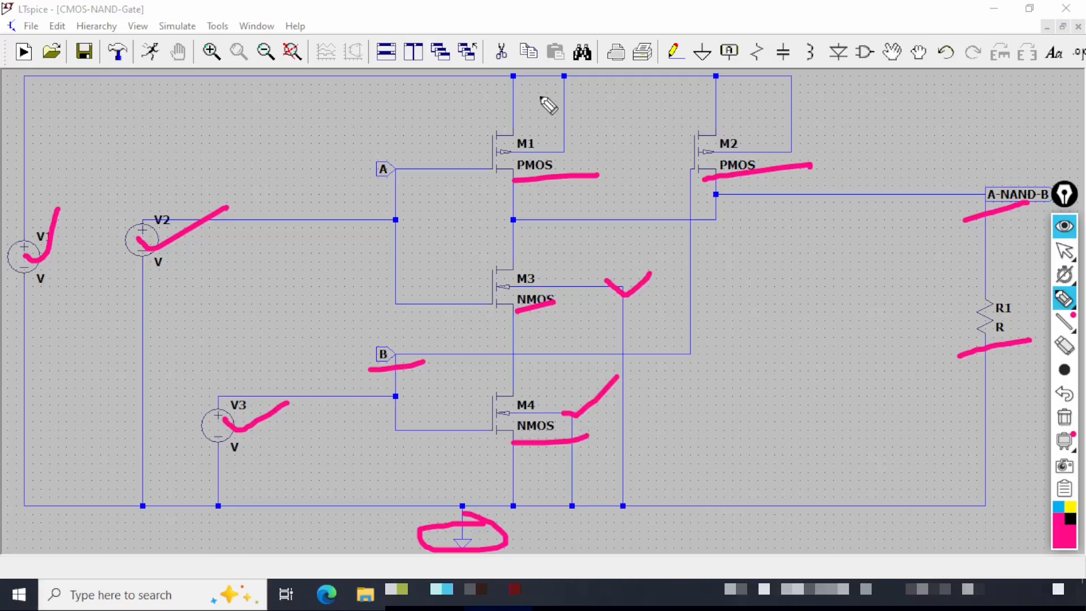
drag(554, 142, 605, 120)
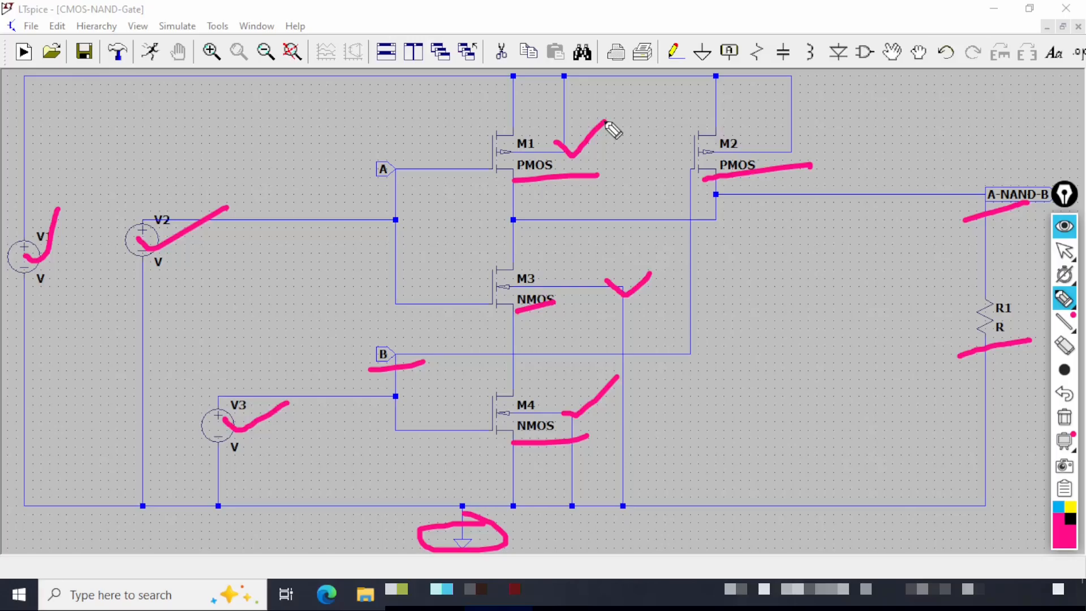
drag(785, 141, 830, 113)
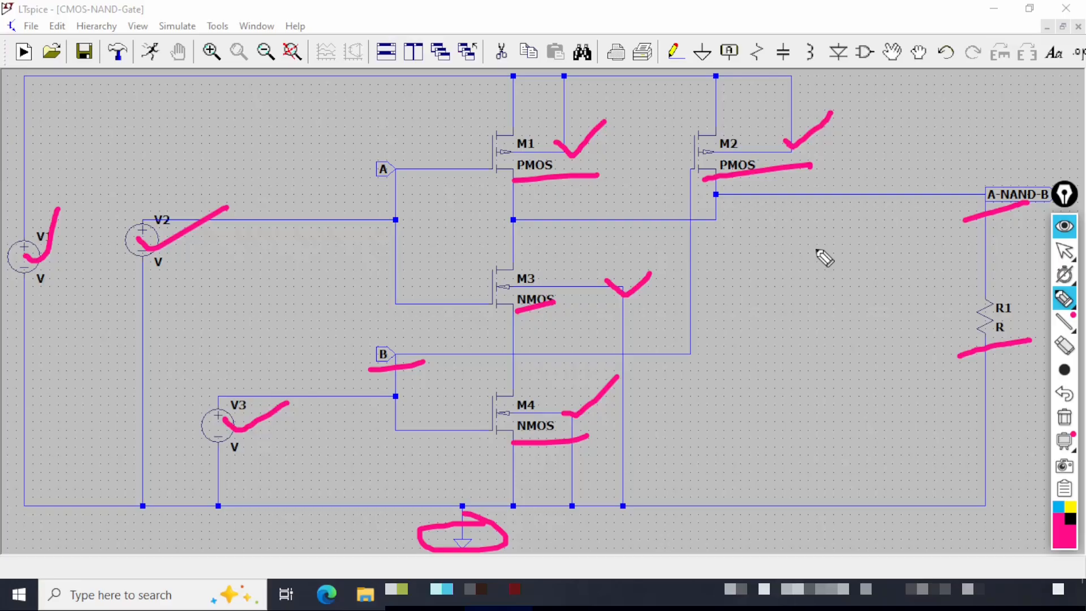
key(ctrl+shift+1)
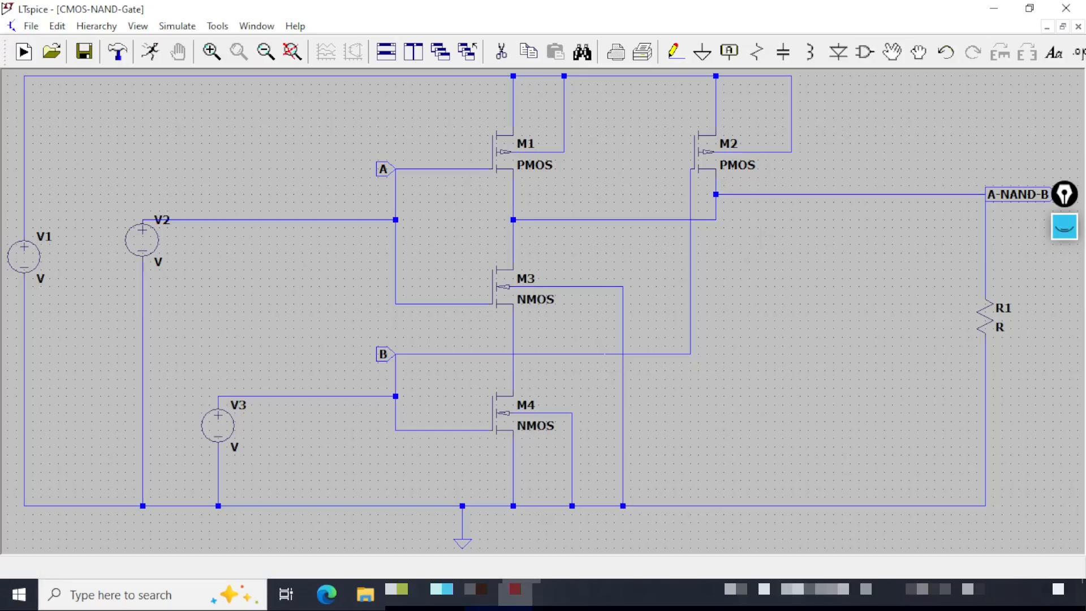
Set PMOS M1's length to 20u and width to 200u.
right_click(515, 163)
click(562, 223)
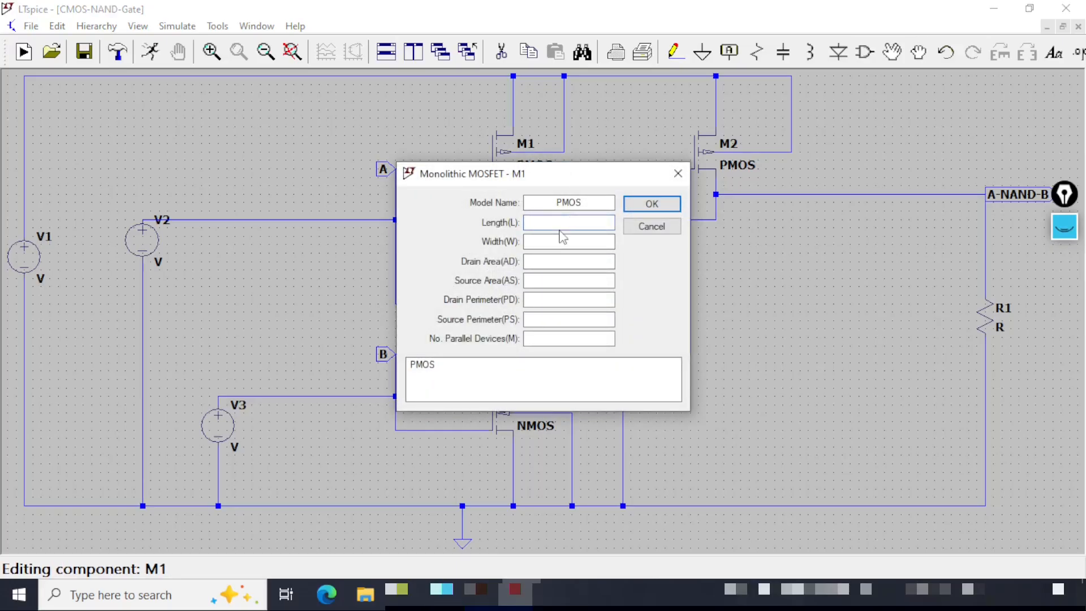
text(20)
text(200u)
click(652, 203)
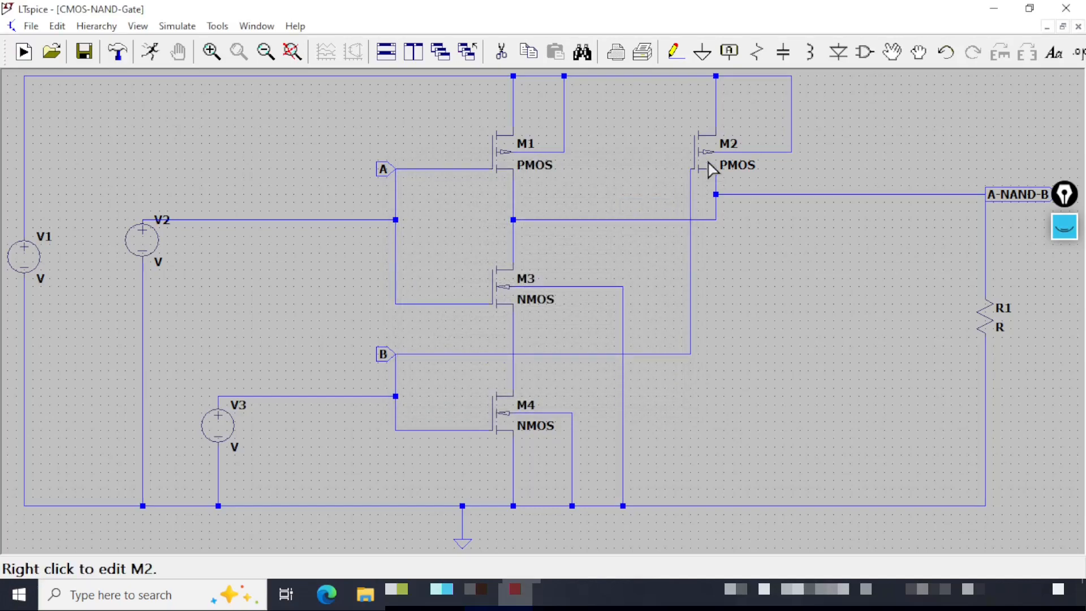
Set PMOS M2's length to 20u and width to 200u.
right_click(712, 161)
click(569, 222)
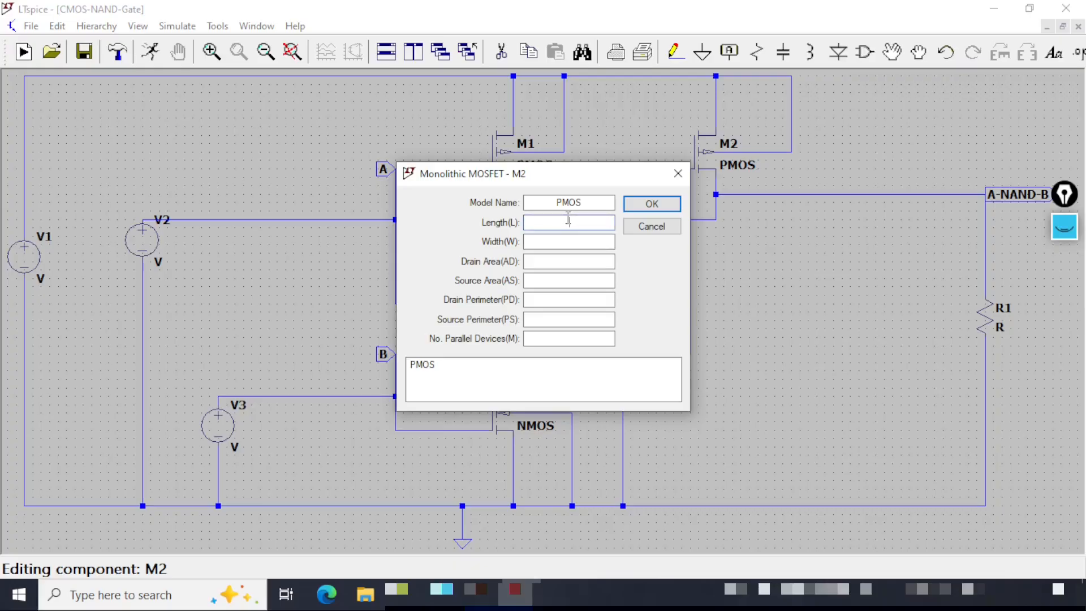
text(2)
text(200)
text(u)
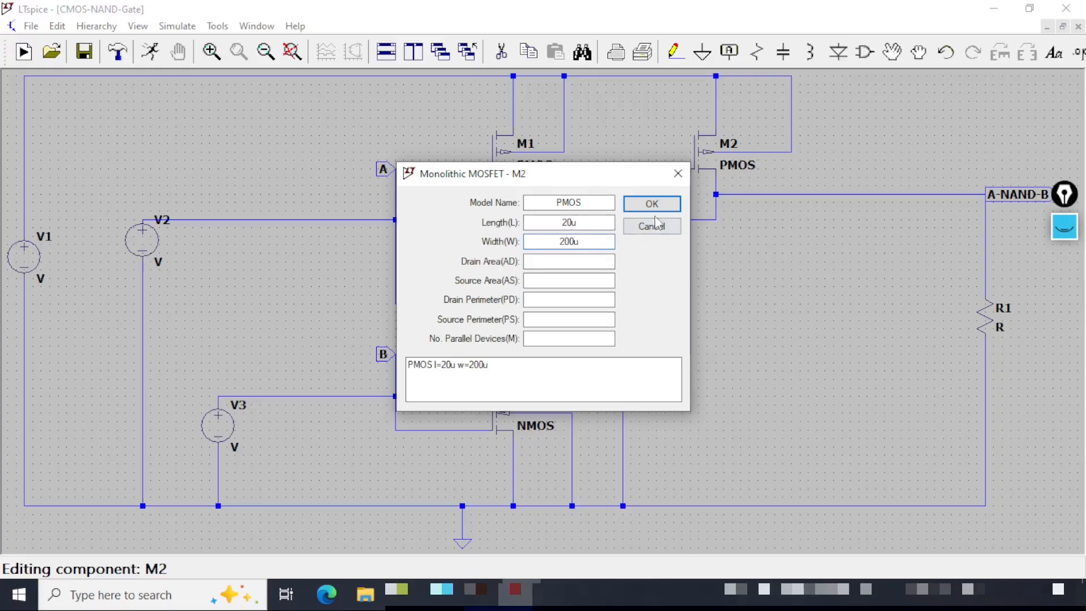
click(651, 204)
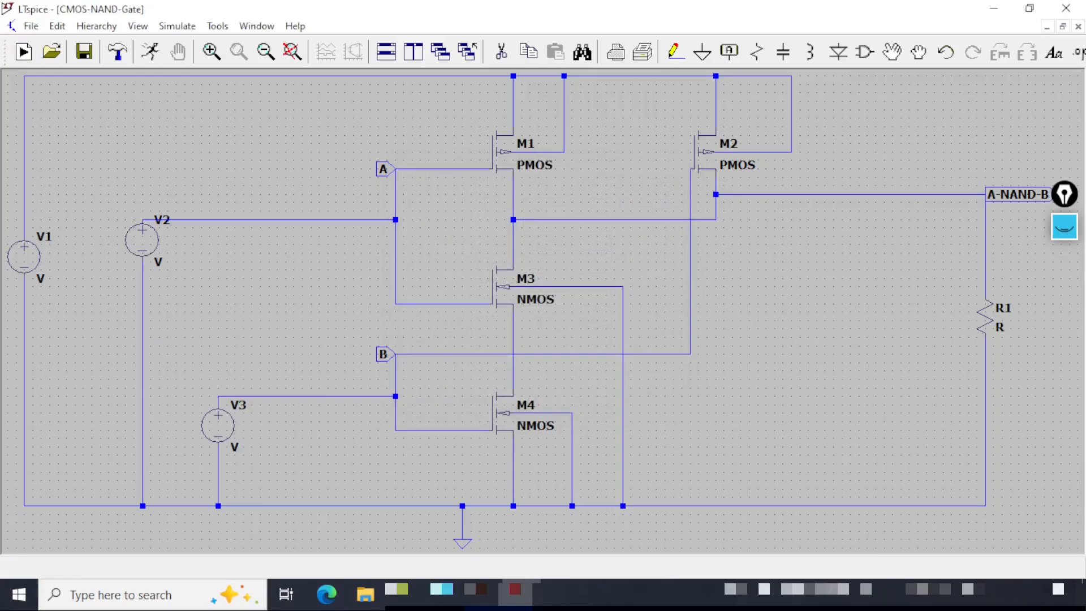
Set NMOS M3's length to 20u and width to 100u.
right_click(509, 293)
click(568, 223)
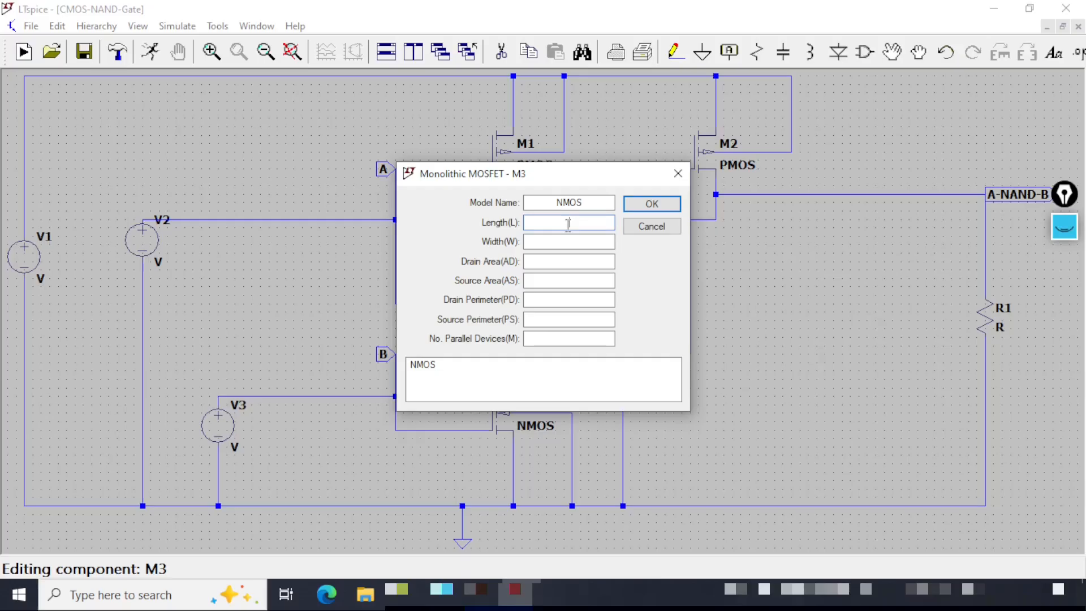
text(20u)
click(569, 242)
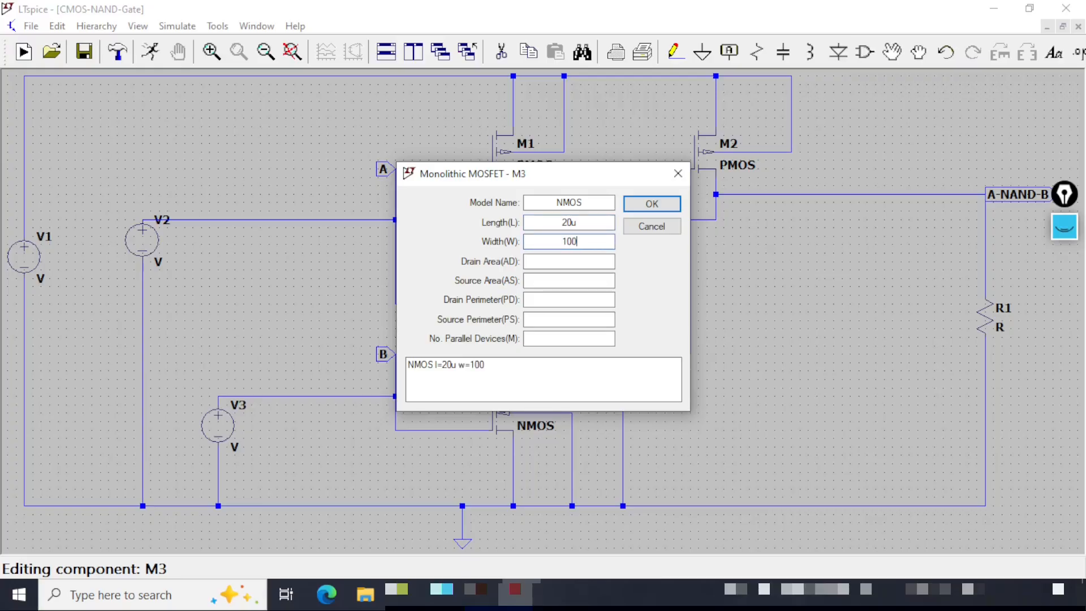
text(100u)
click(652, 204)
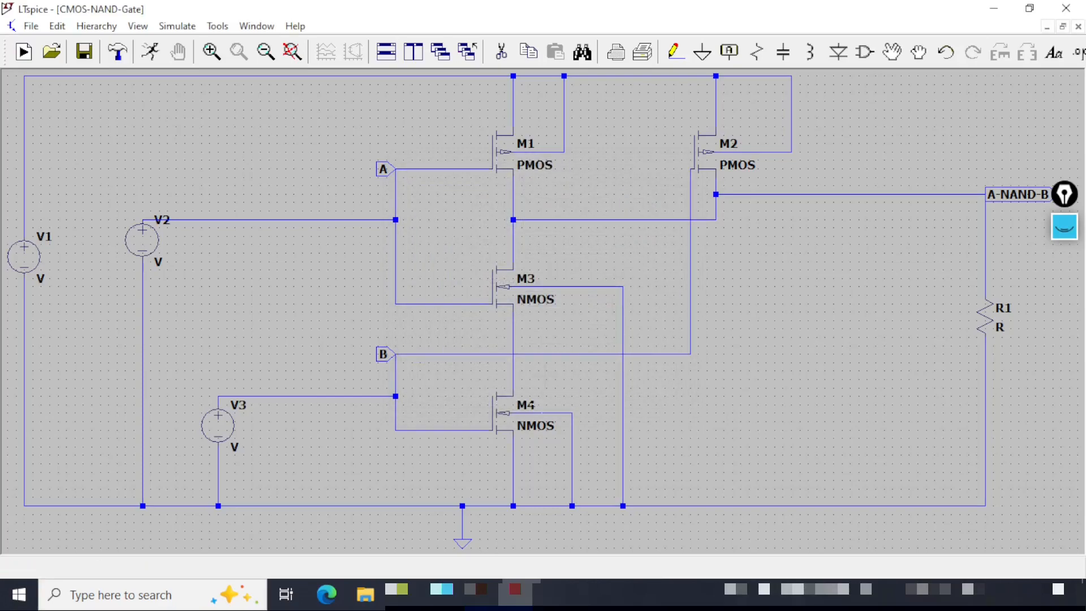
Set NMOS M4's length to 20u and width to 100u.
right_click(502, 414)
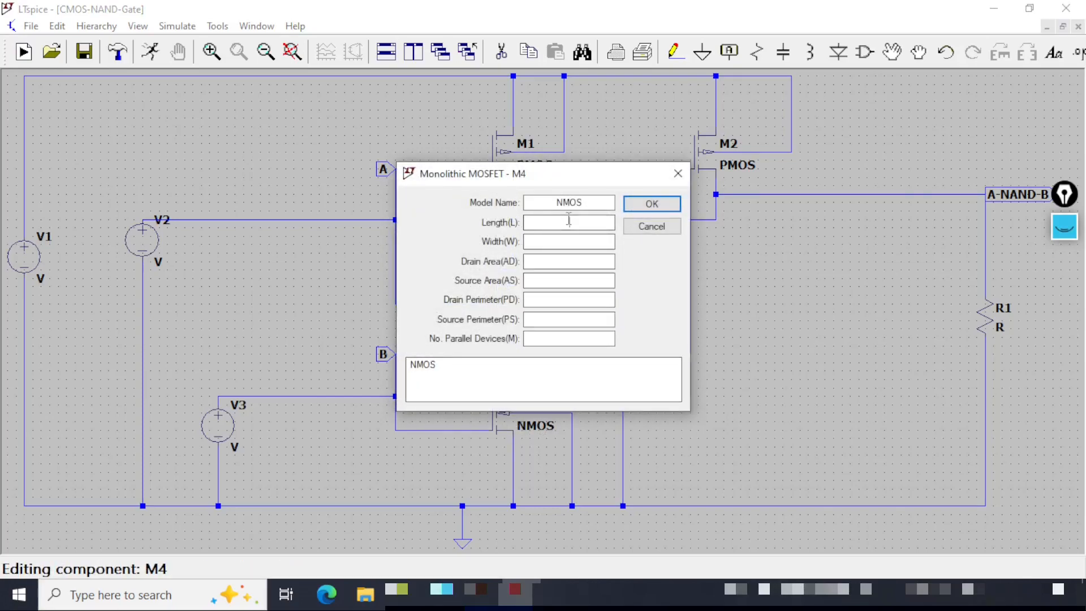
click(569, 221)
text(20u)
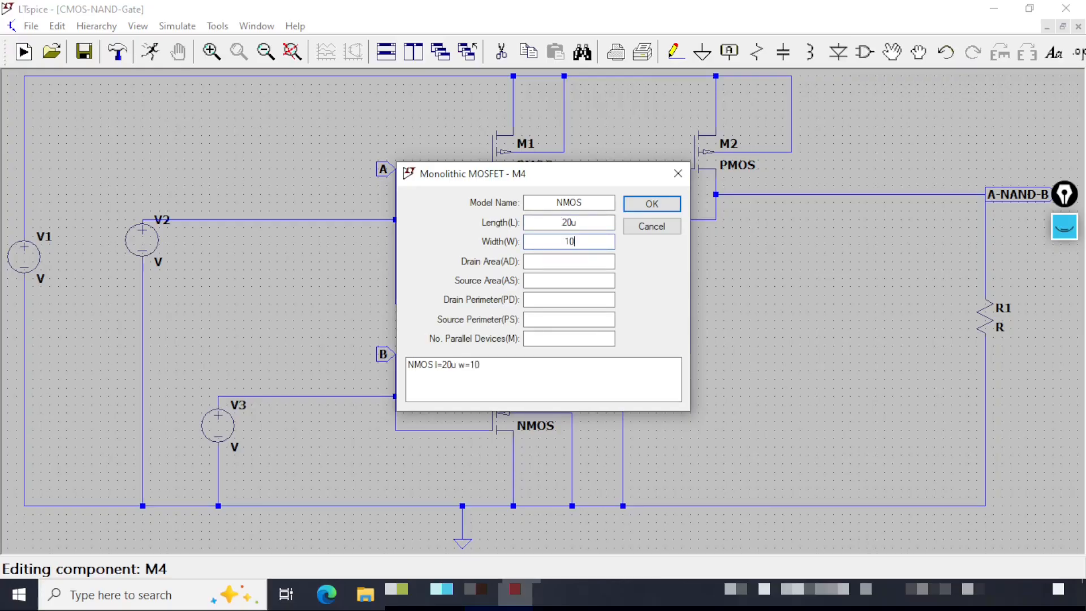
click(672, 205)
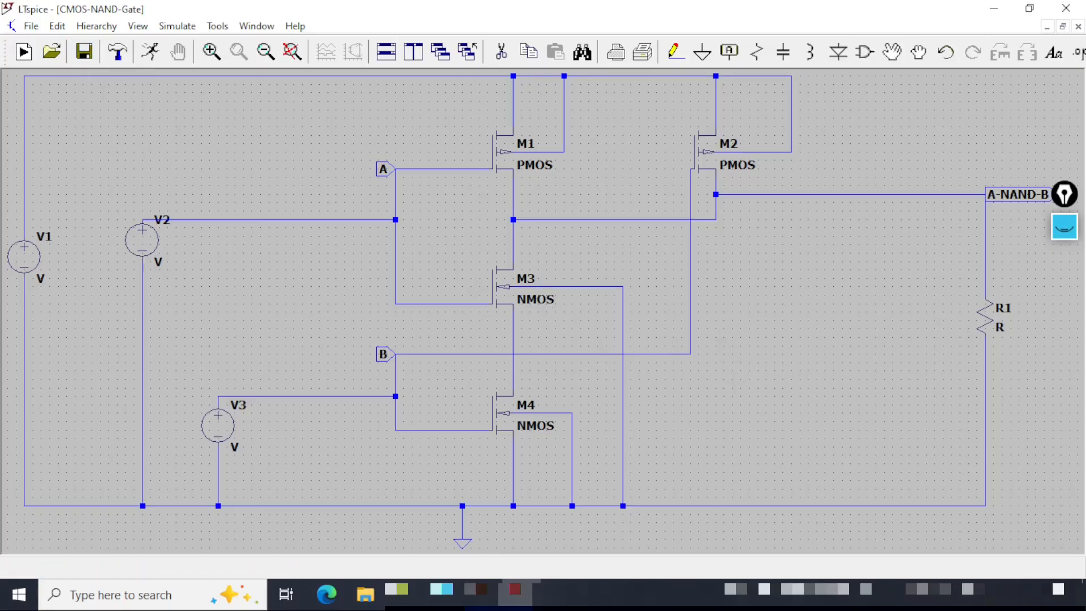
Set V1's DC value to 5v and rename the source VDD.
right_click(25, 262)
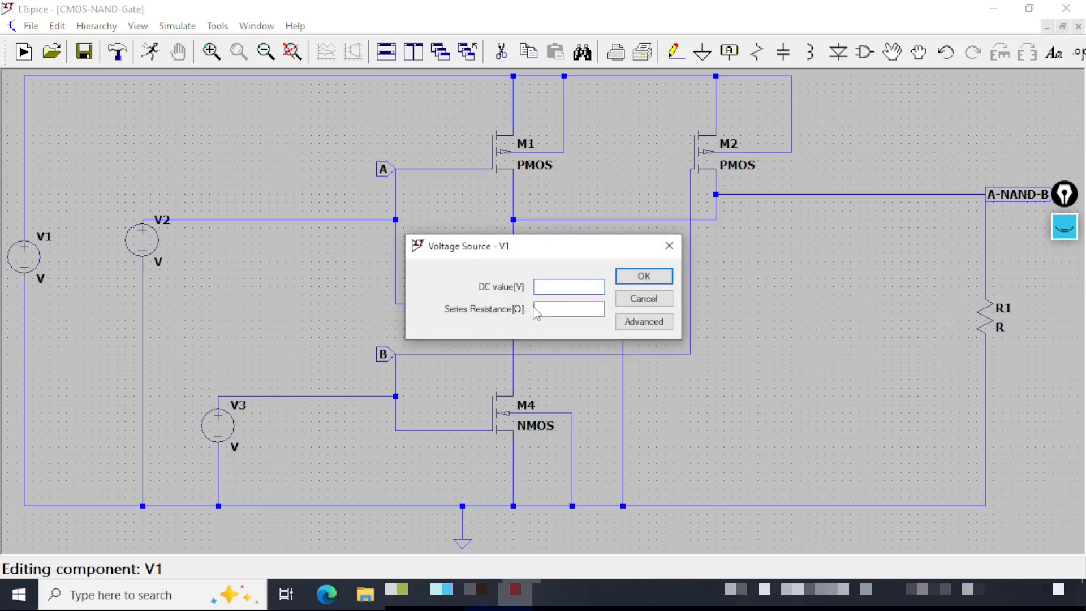
text(5v)
click(635, 277)
right_click(49, 241)
text(VDD)
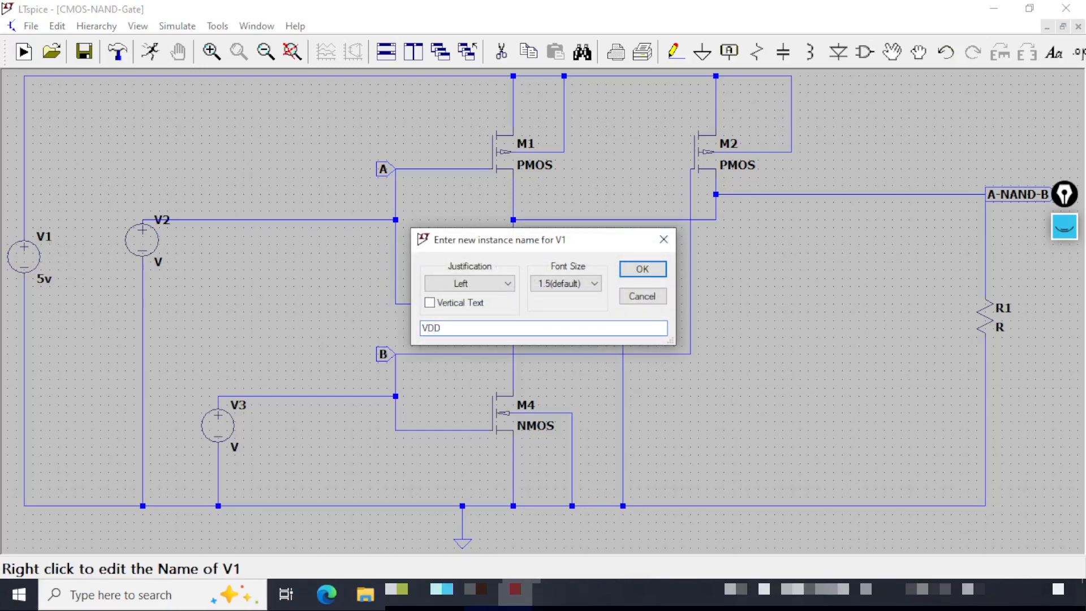
click(645, 269)
Set the load resistor R1 to 100k and rename it R-Load.
right_click(997, 329)
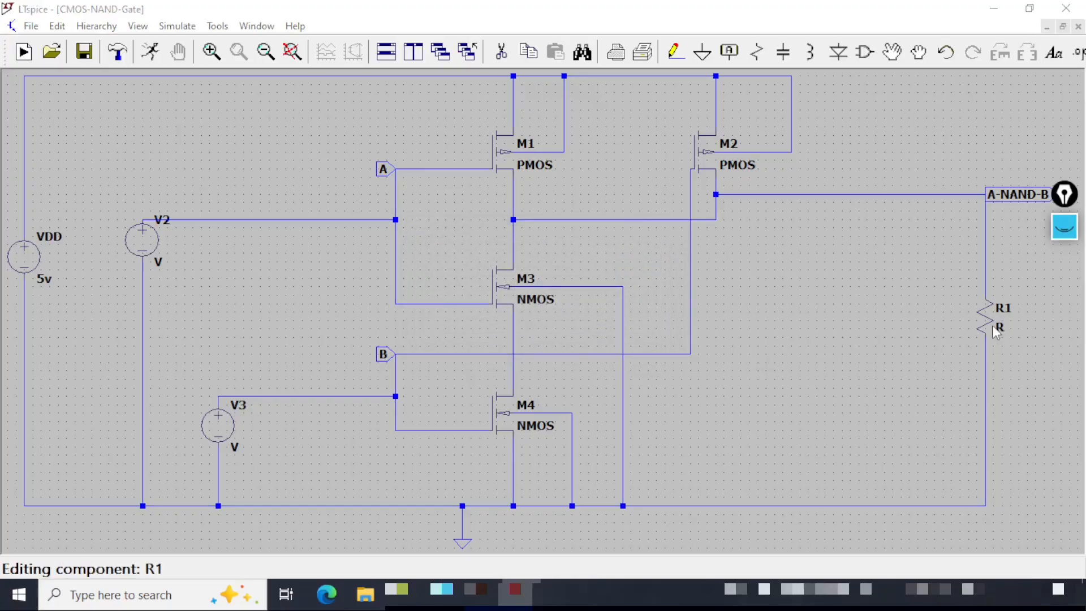
text(100k)
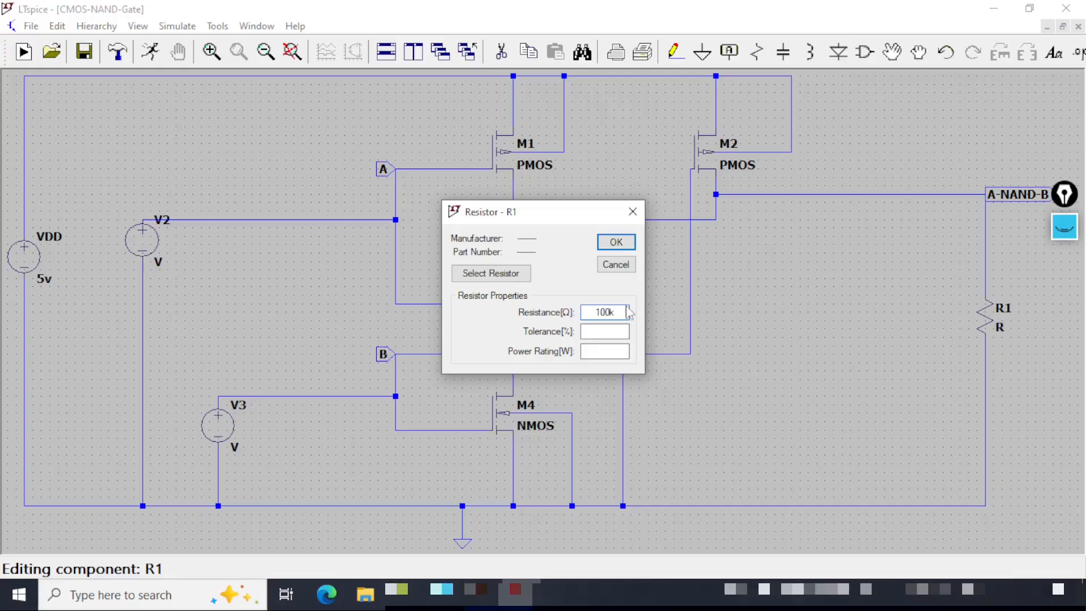
click(622, 244)
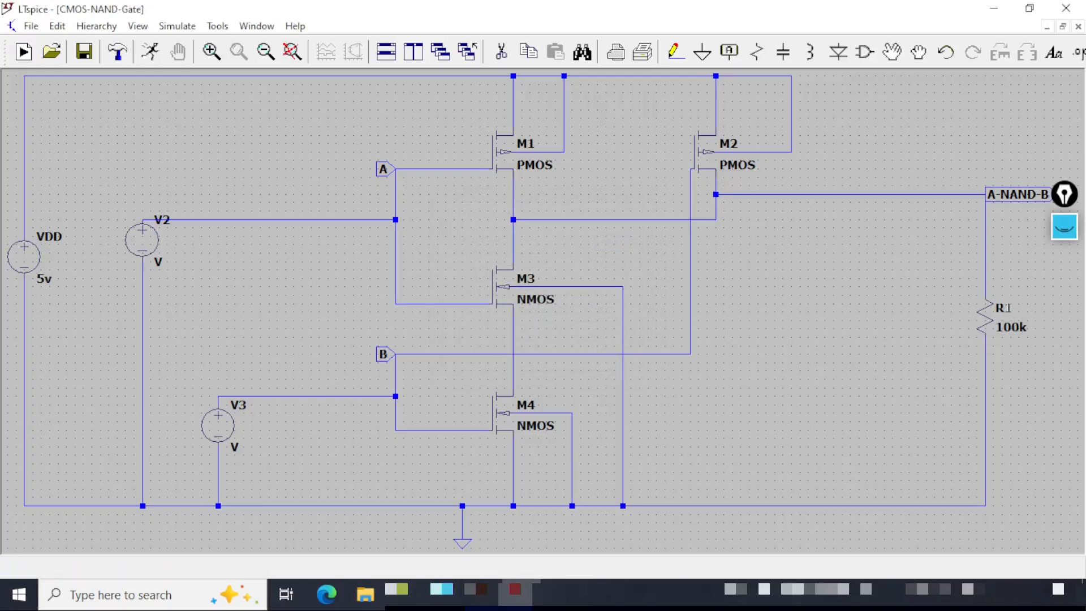
right_click(1003, 308)
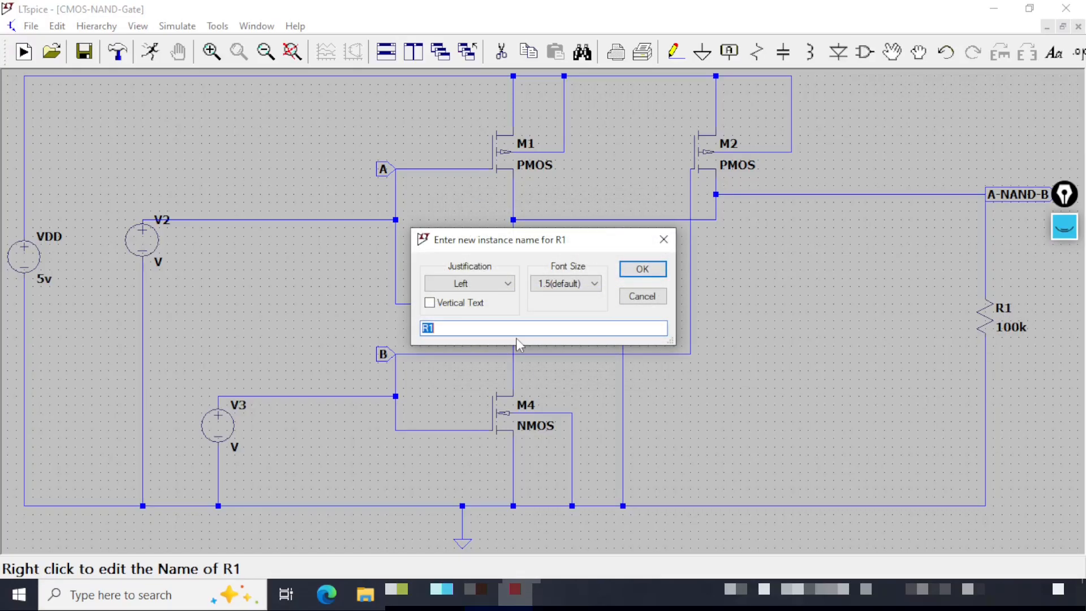
text(R-Load)
click(660, 270)
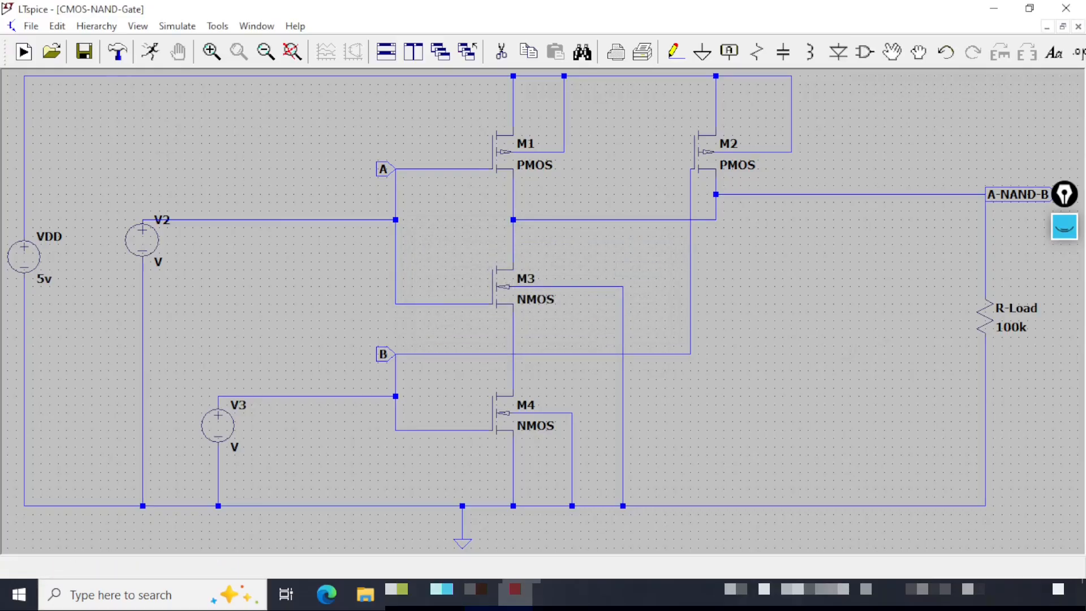
Set V2 as a PULSE source with Vinitial 0, Von 5, Tdelay 2u, Trise 1f, Tfall 1f, Ton 2u, Tperiod 4u, Ncycles 10.
right_click(145, 248)
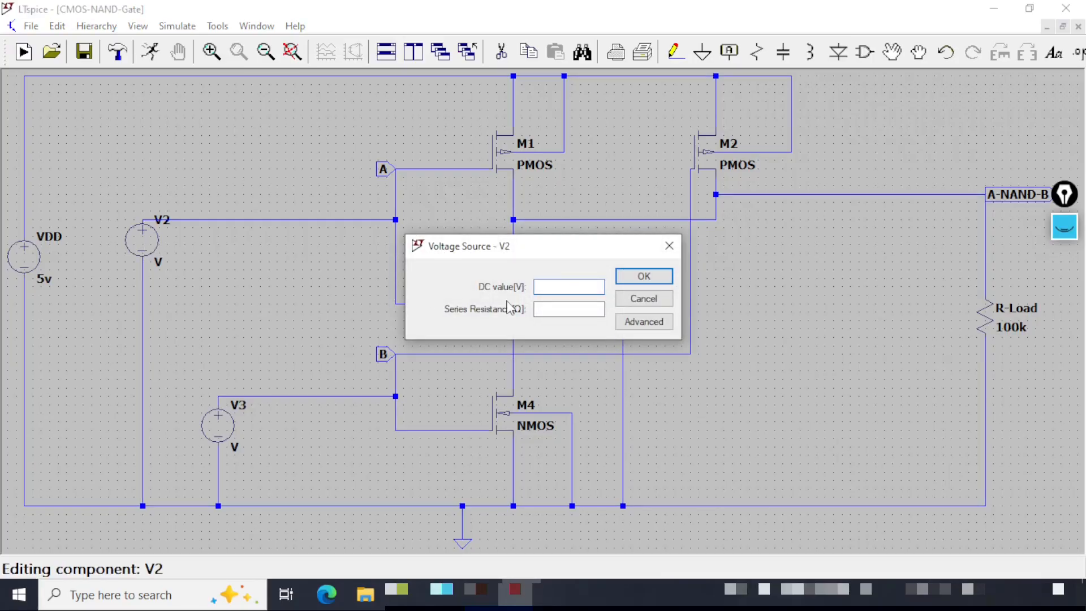
click(644, 322)
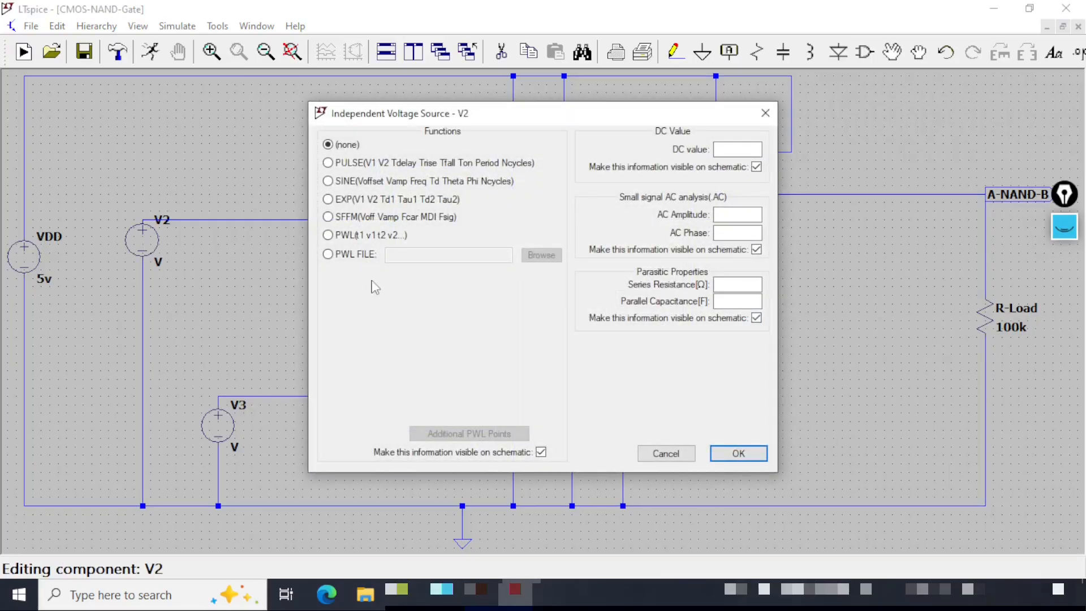
click(328, 164)
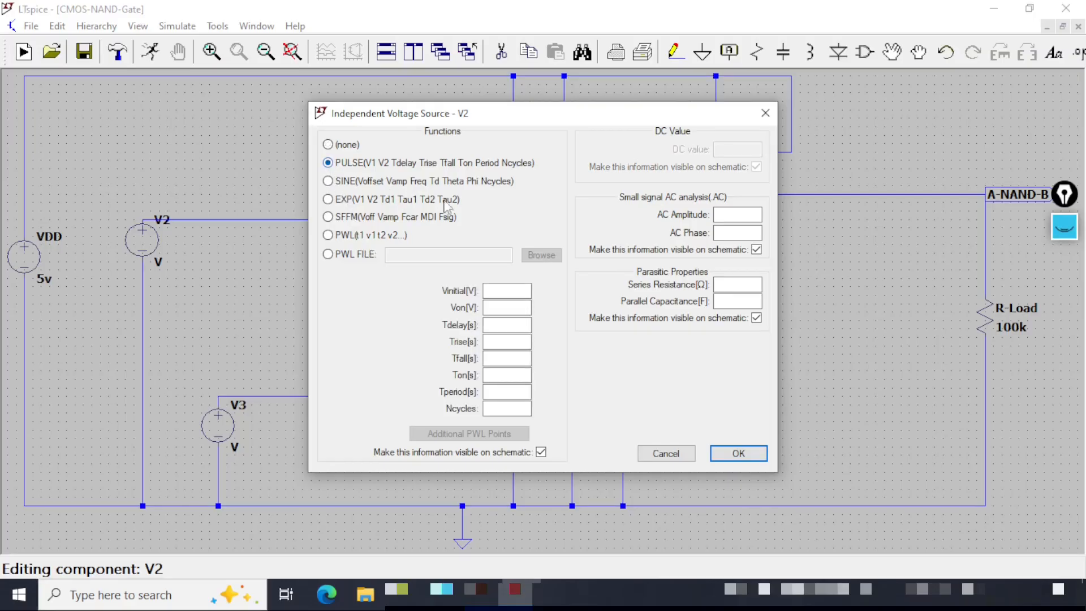
click(510, 291)
text(0)
text(5)
text(2)
text(u)
click(513, 342)
text(1f)
click(510, 359)
text(1f)
click(508, 375)
text(2u)
click(506, 390)
text(4u)
click(507, 409)
text(10)
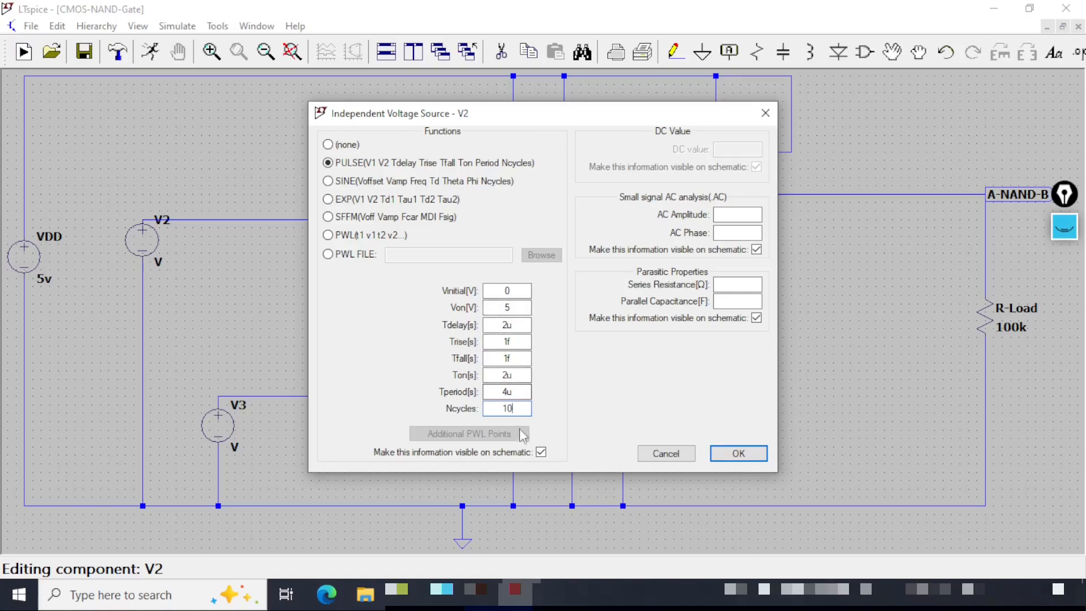
click(735, 452)
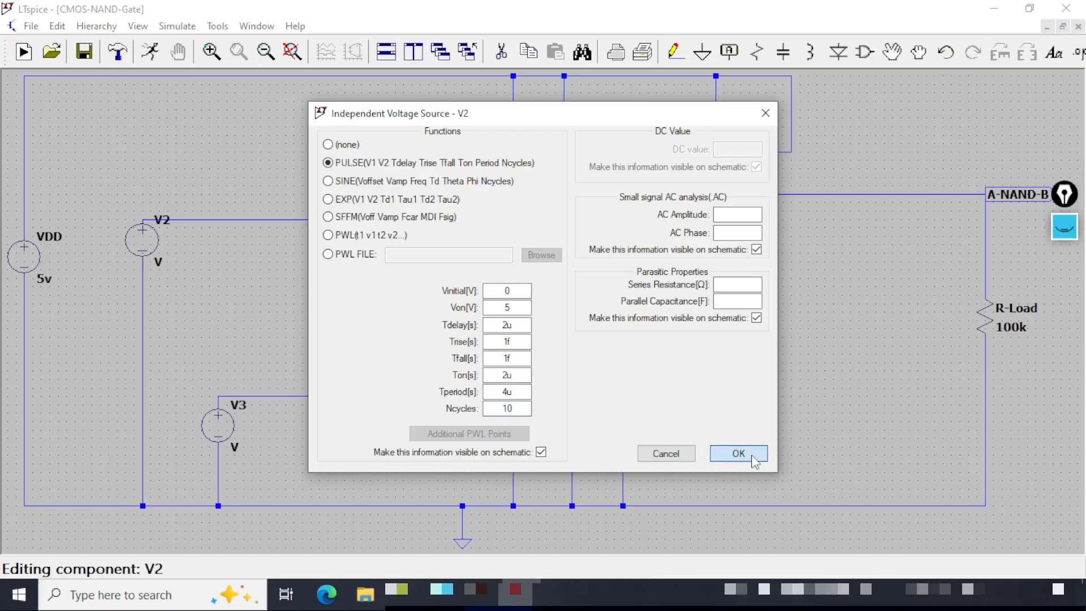
Set V3 as a PULSE source with Vinitial 0, Von 5, Tdelay 0, Trise 1f, Tfall 1f, Ton 1u, Tperiod 2u, Ncycles 20.
right_click(221, 432)
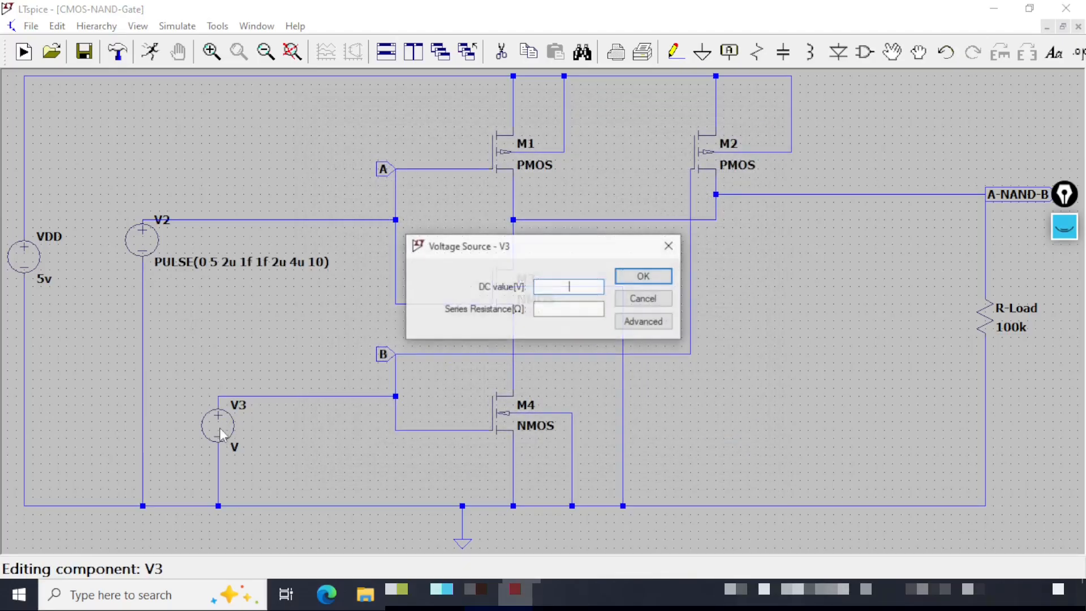
click(639, 322)
click(350, 163)
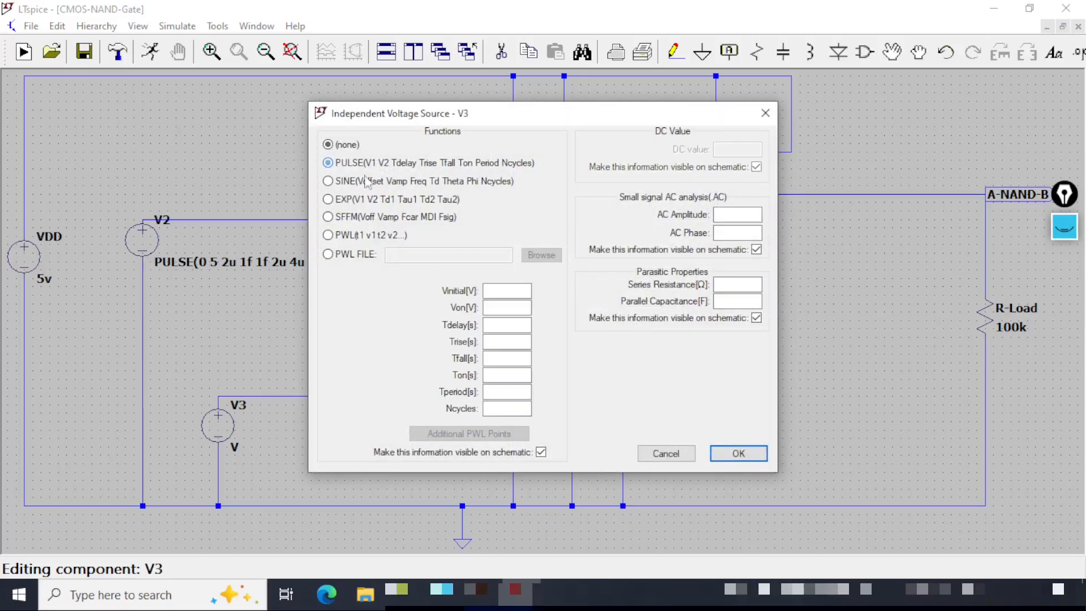
click(498, 291)
text(0)
key(Tab)
text(5)
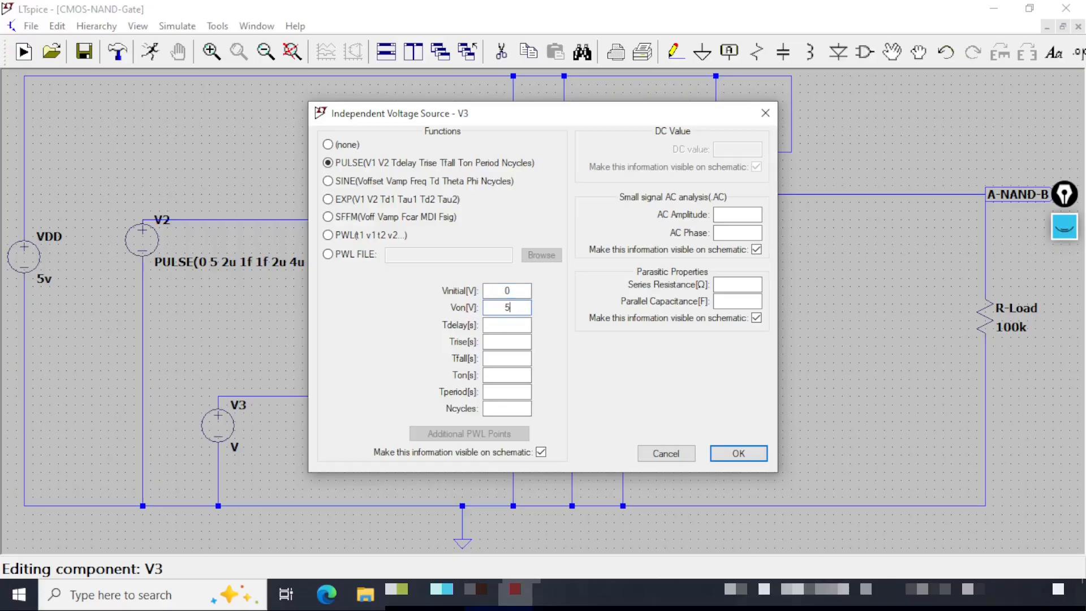
click(518, 327)
text(0)
click(517, 340)
text(1f)
click(510, 358)
text(1f)
click(508, 375)
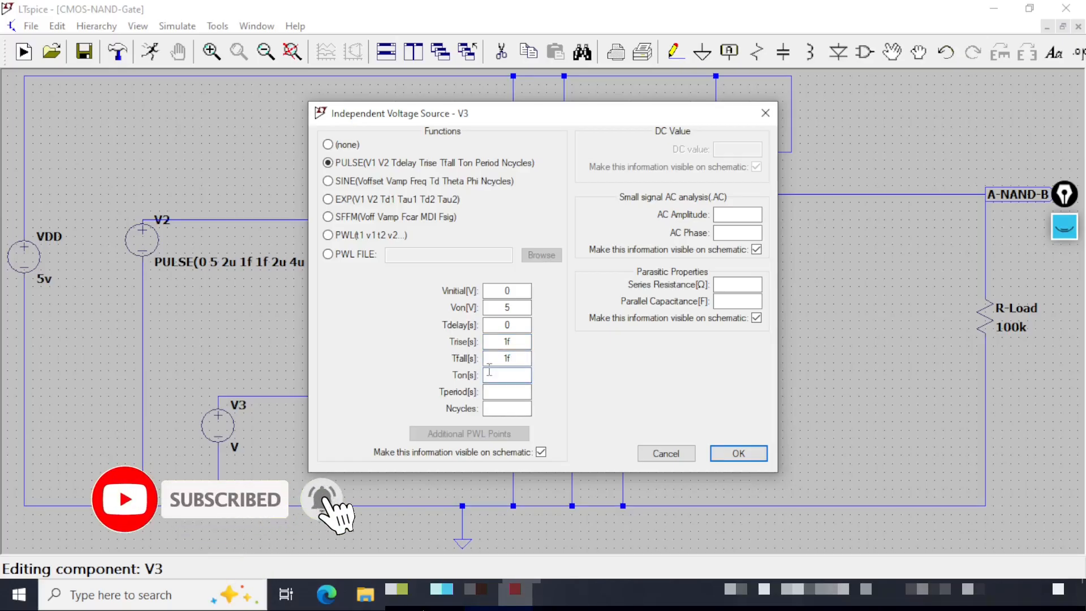
text(1u)
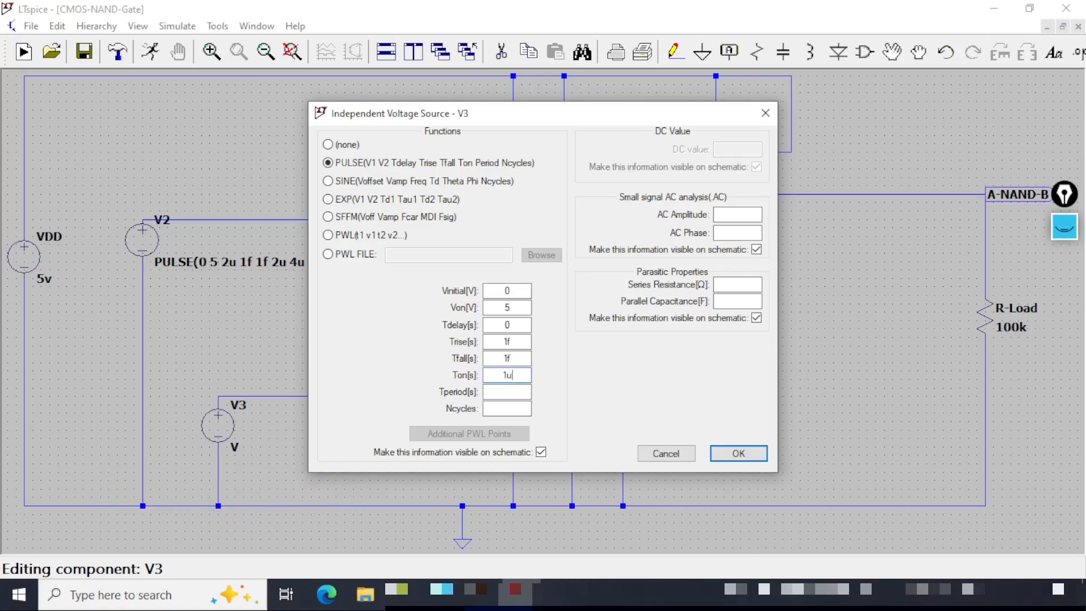
click(507, 390)
text(2u)
click(500, 413)
text(20)
click(524, 291)
click(516, 325)
click(515, 358)
click(517, 392)
click(514, 408)
click(739, 453)
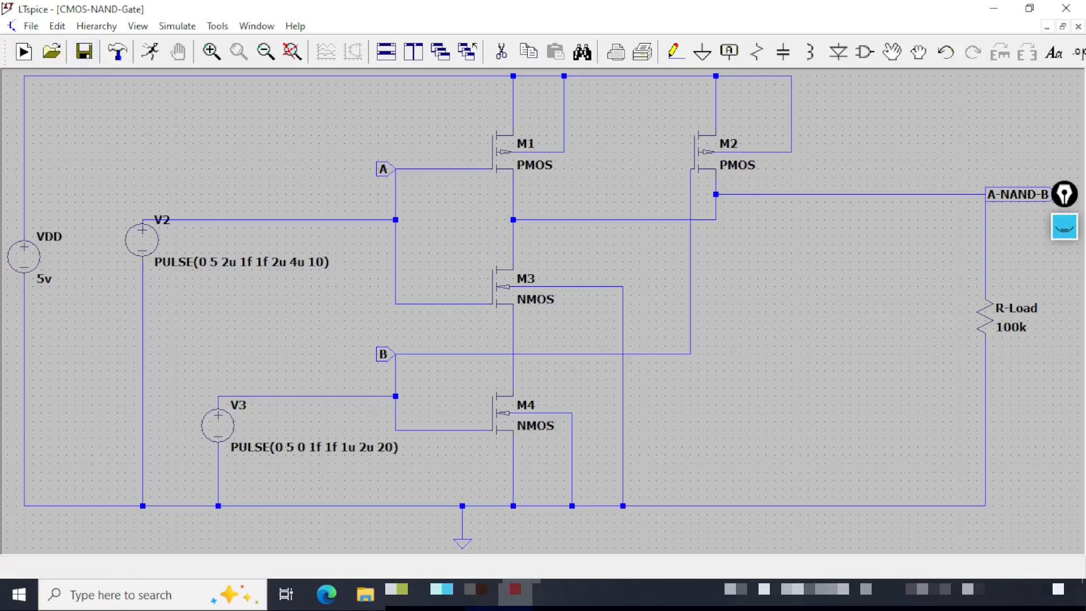
Place a .ic SPICE directive below the circuit.
click(265, 52)
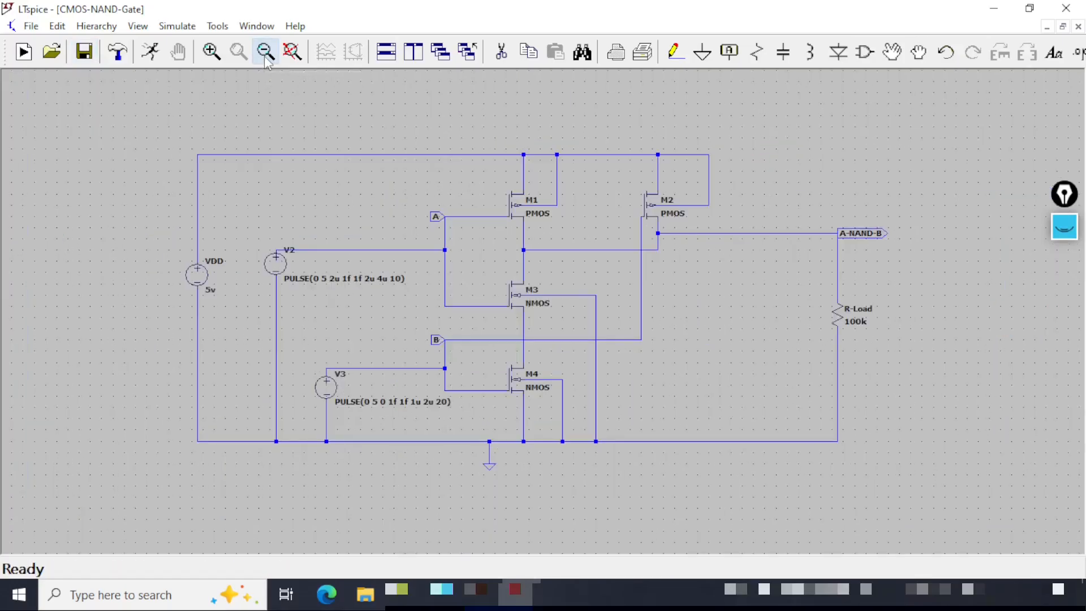
drag(673, 399, 664, 385)
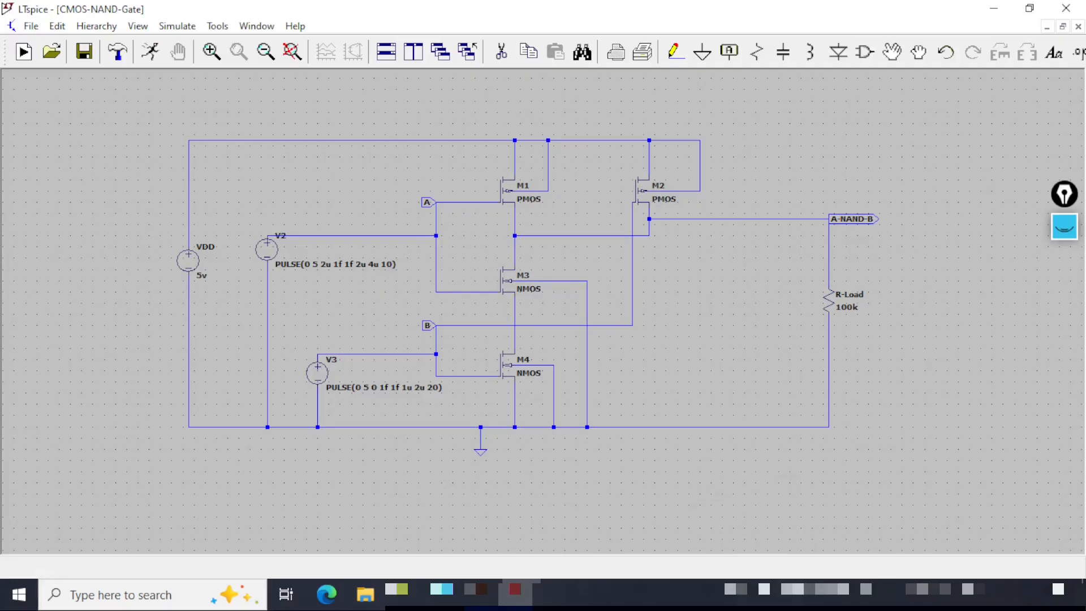
click(1079, 53)
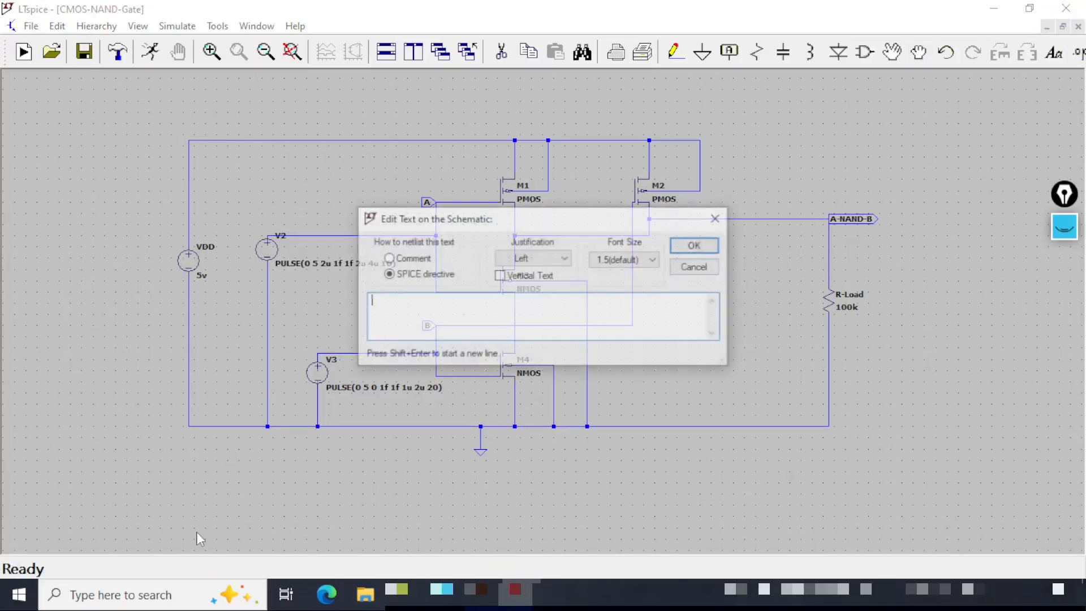
text(.ic)
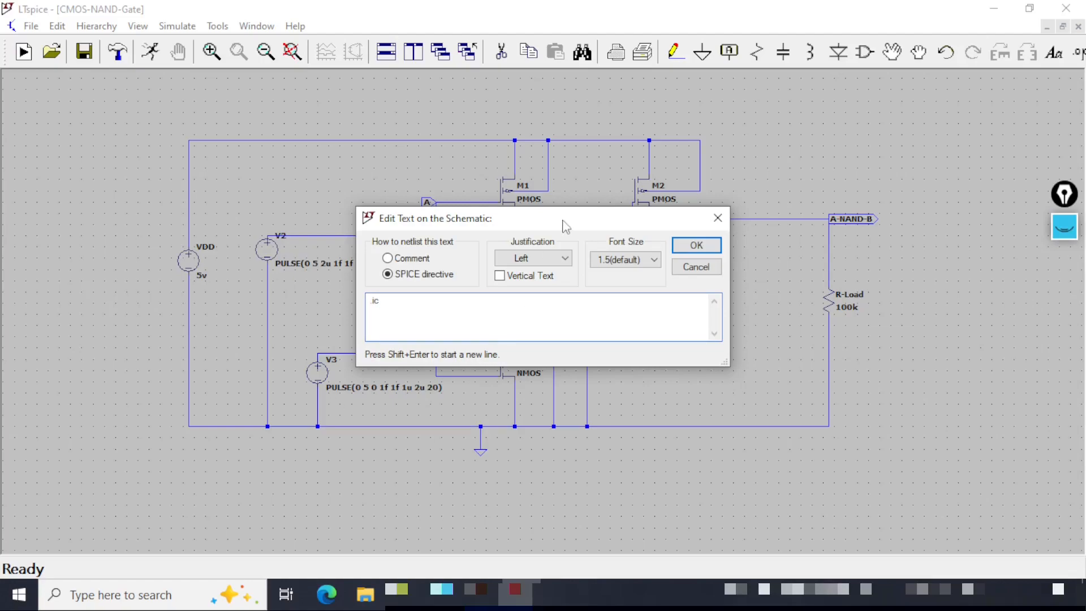
click(696, 245)
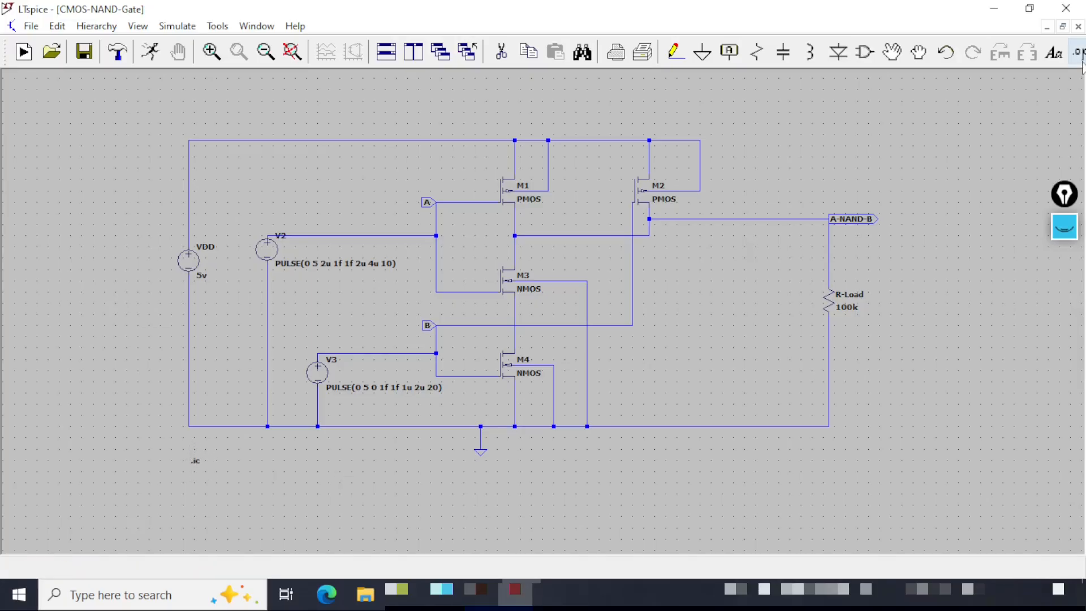
click(196, 469)
Place a .tran SPICE directive beneath the .ic directive.
text(s.tr)
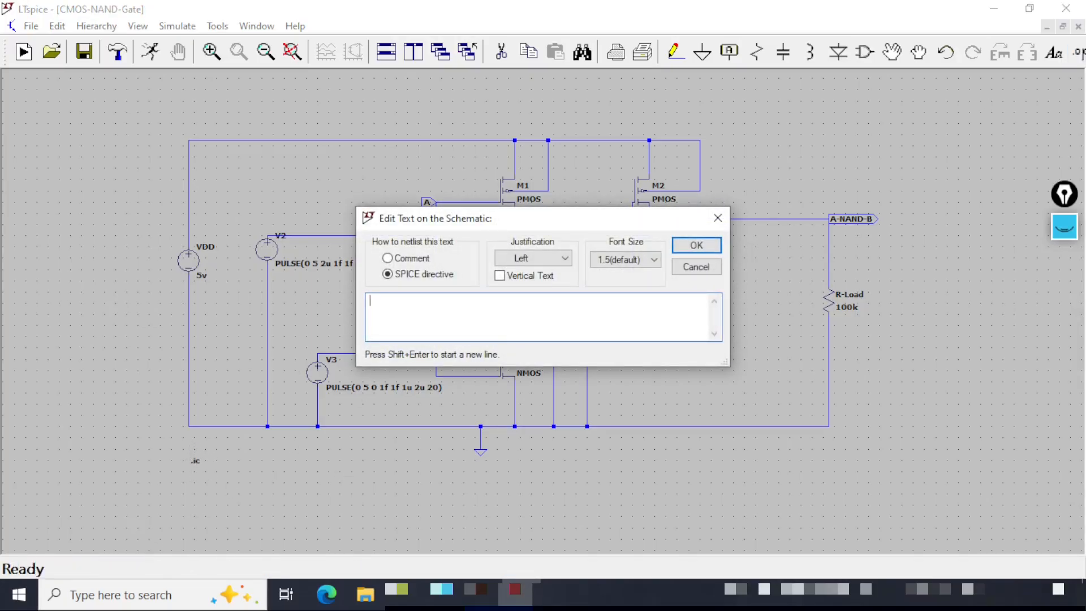
text(an)
click(696, 245)
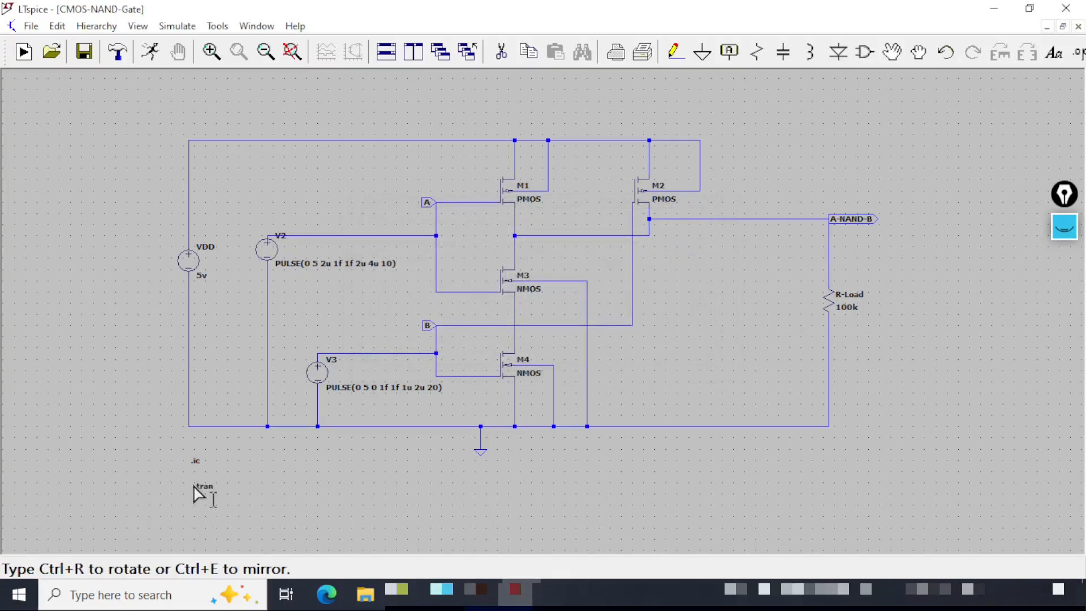
click(192, 480)
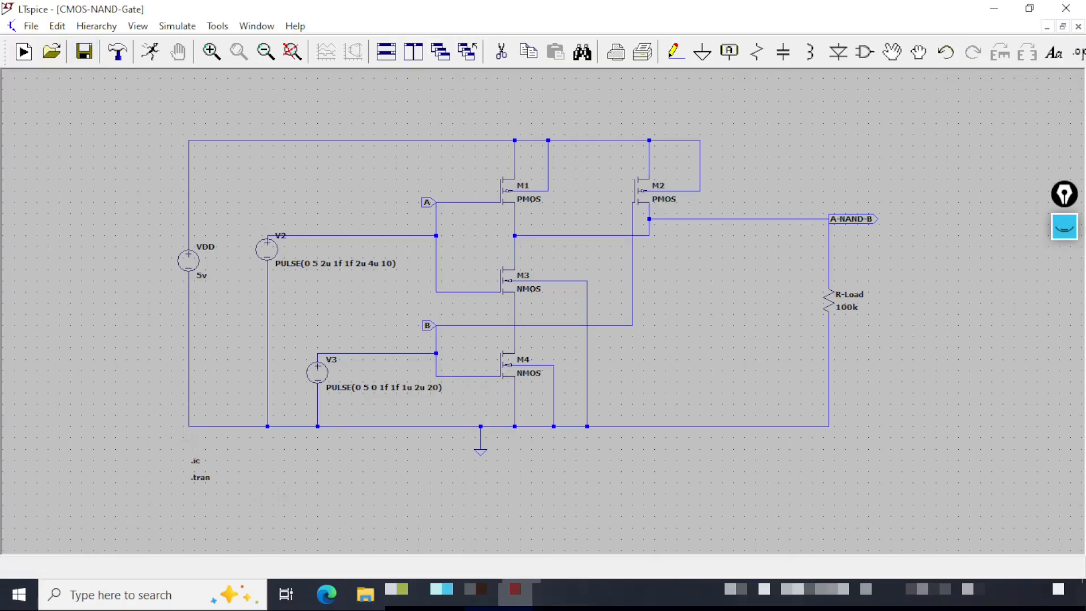
Configure the transient analysis with stop time 10u, data saving from 0 and maximum timestep 1n, then save the schematic.
right_click(205, 479)
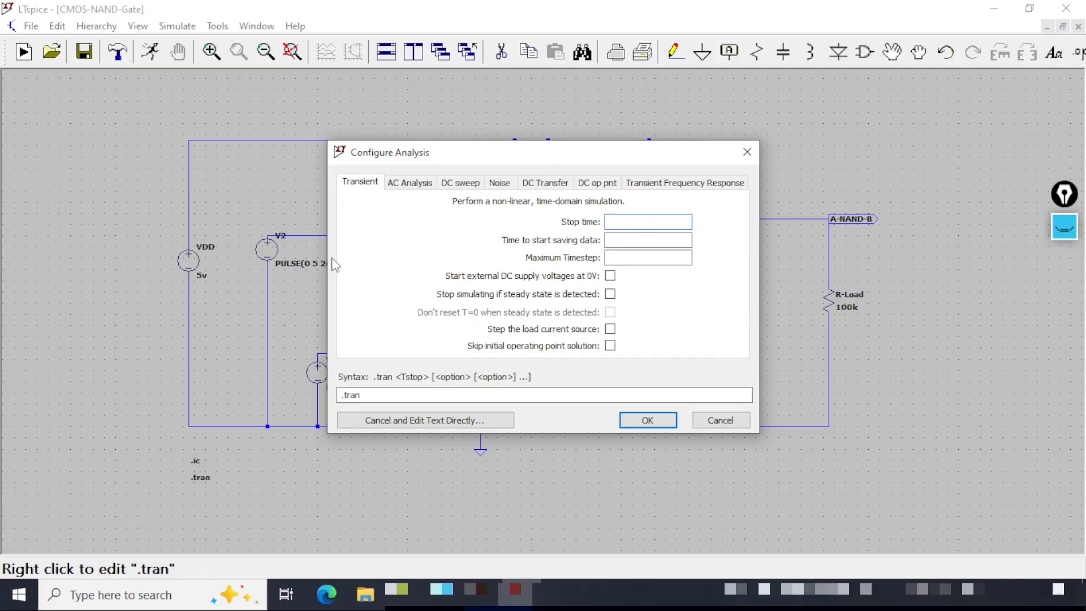
text(10u)
click(650, 239)
text(0)
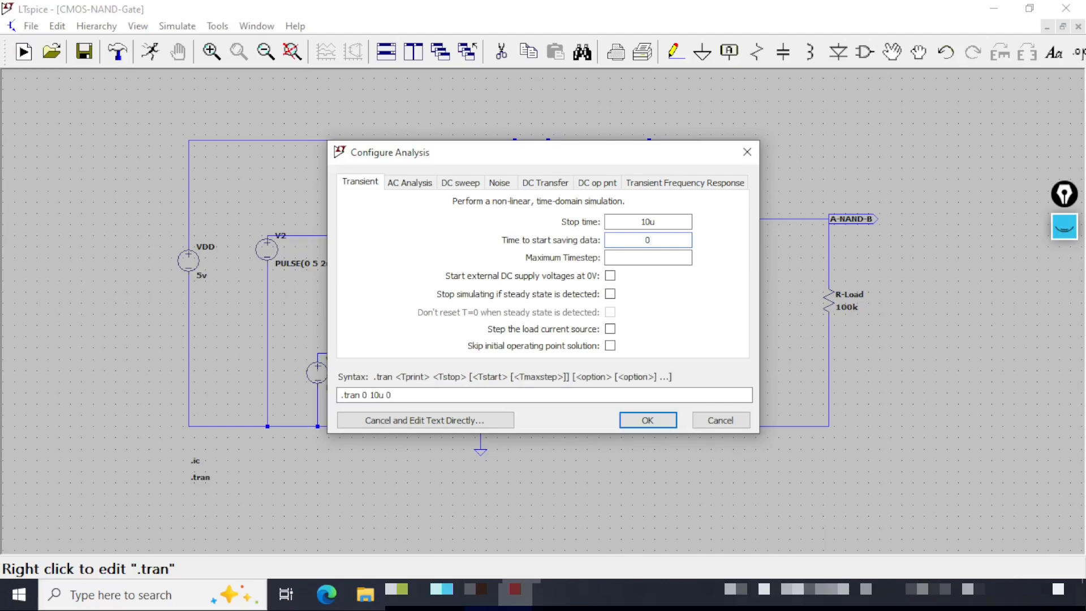
key(Tab)
click(603, 395)
click(665, 427)
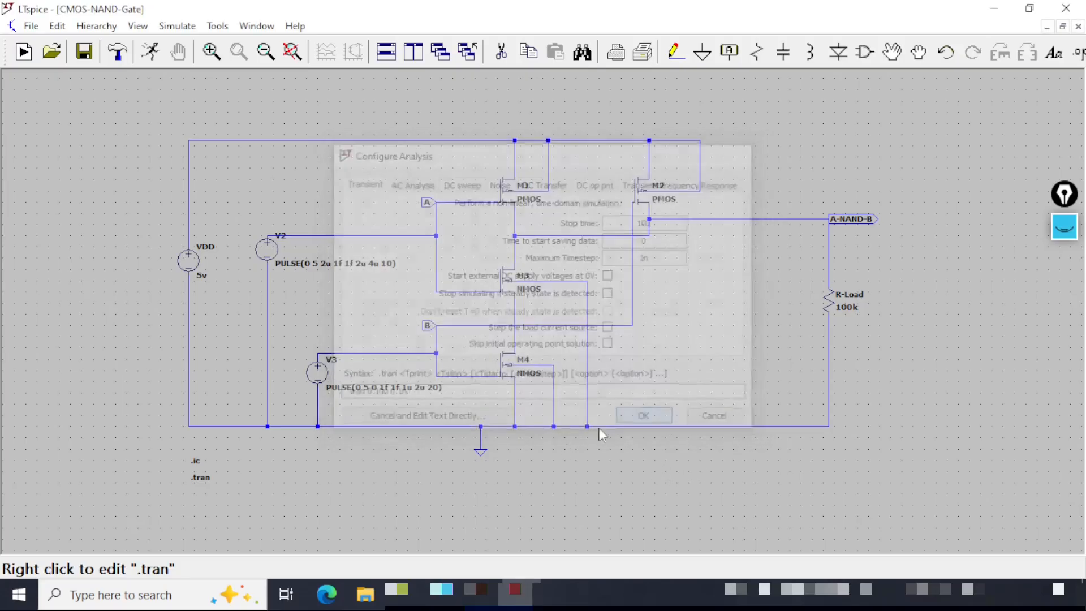
click(85, 52)
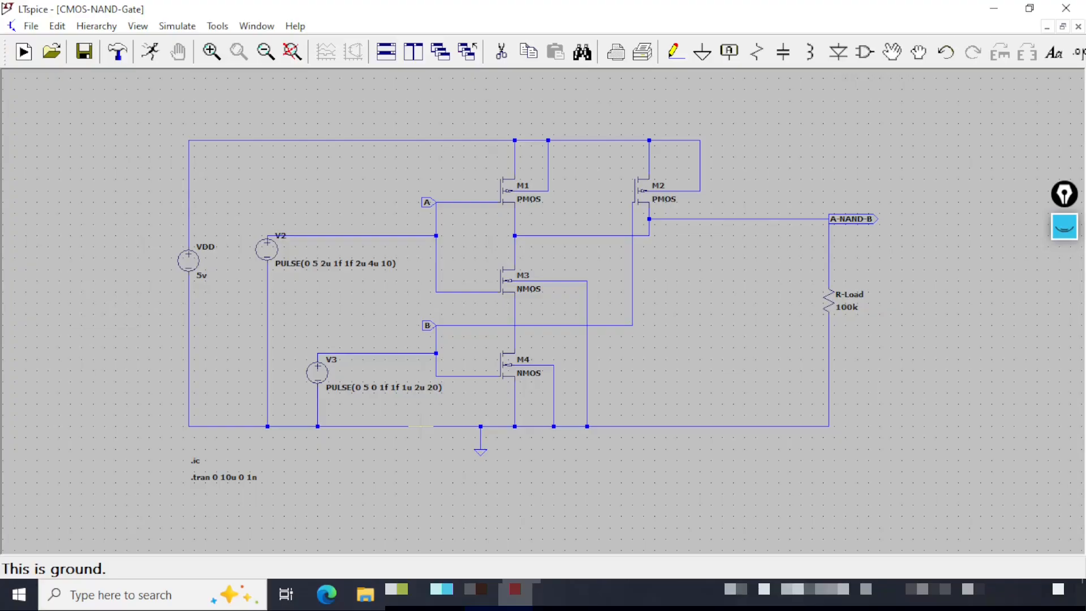
key(ctrl+shift+1)
mouse_move(168, 292)
mouse_down()
mouse_move(230, 273)
mouse_move(397, 270)
mouse_up()
click(274, 270)
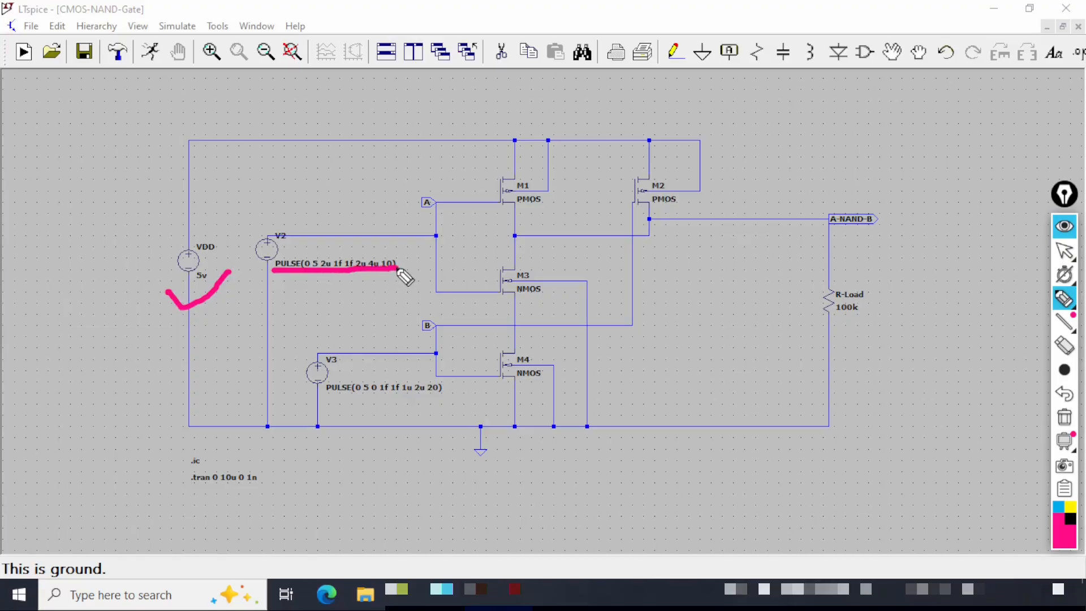
drag(320, 399, 439, 399)
mouse_move(289, 373)
mouse_down()
mouse_move(309, 379)
mouse_move(324, 365)
mouse_up()
drag(412, 206, 445, 199)
drag(404, 323, 445, 321)
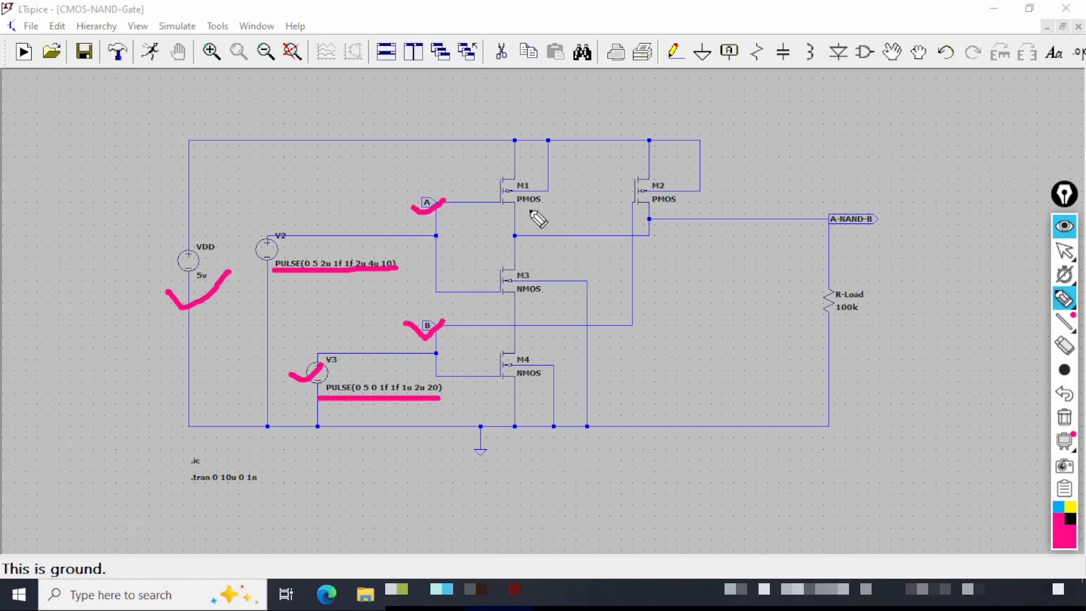
mouse_move(530, 205)
mouse_down()
mouse_move(576, 188)
mouse_move(668, 184)
mouse_up()
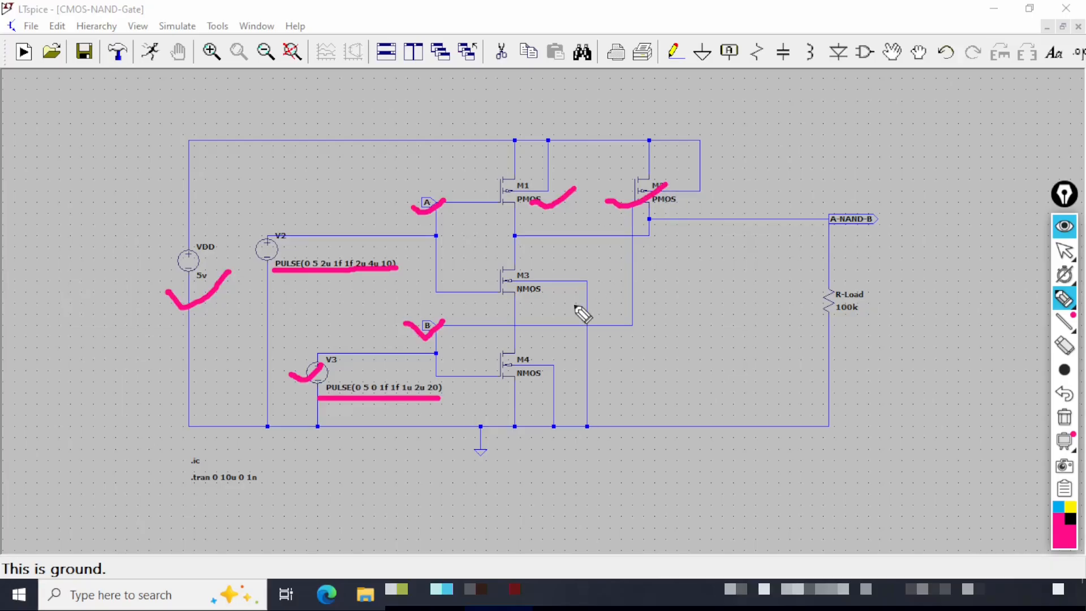
drag(525, 301, 572, 287)
drag(531, 389, 567, 365)
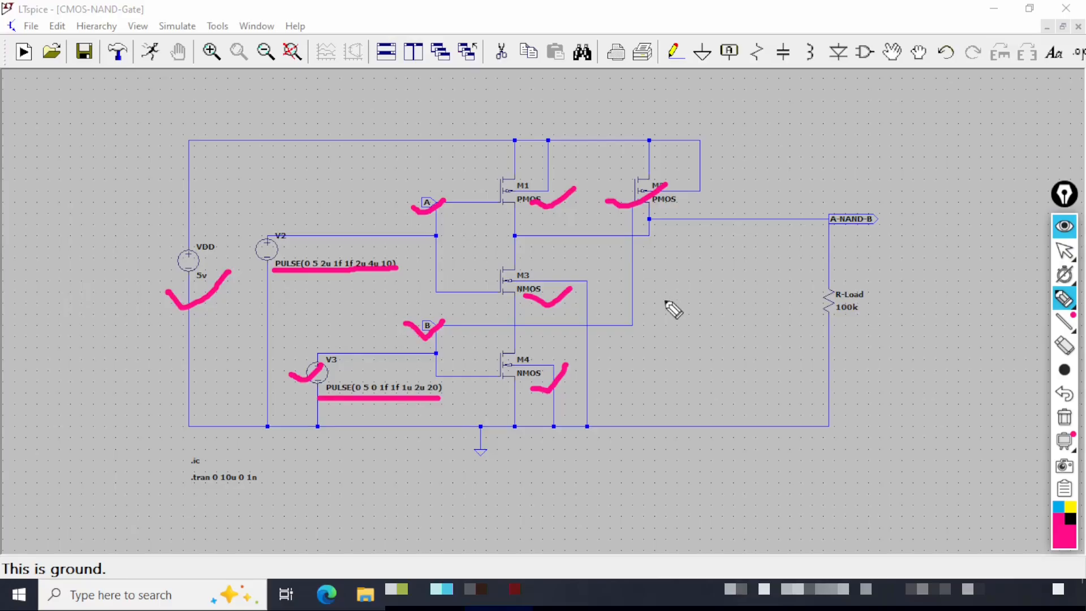
drag(807, 319, 855, 318)
drag(883, 277, 917, 277)
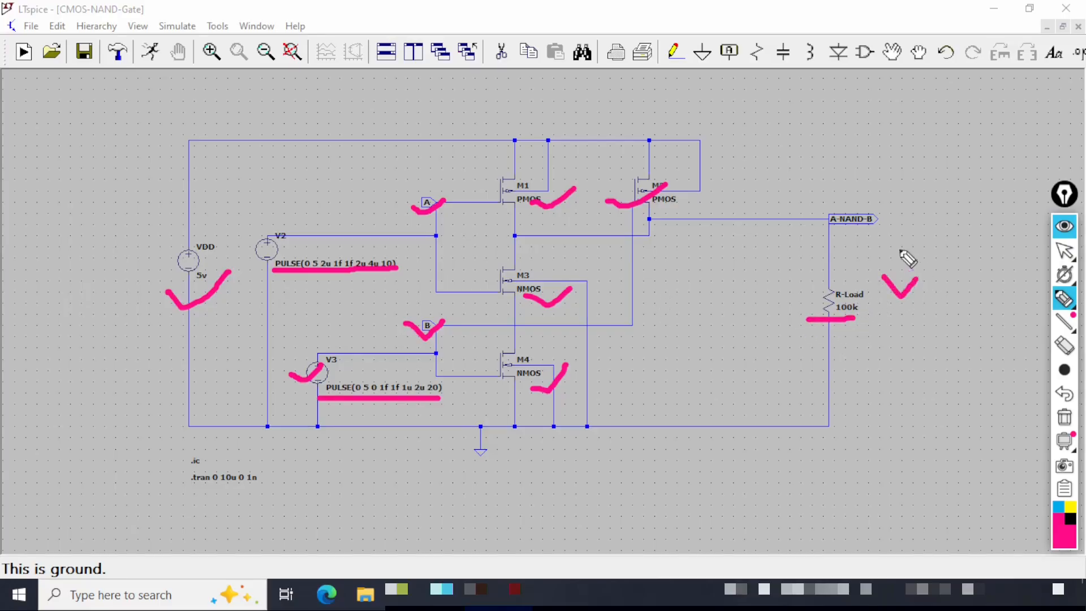
drag(880, 217, 941, 187)
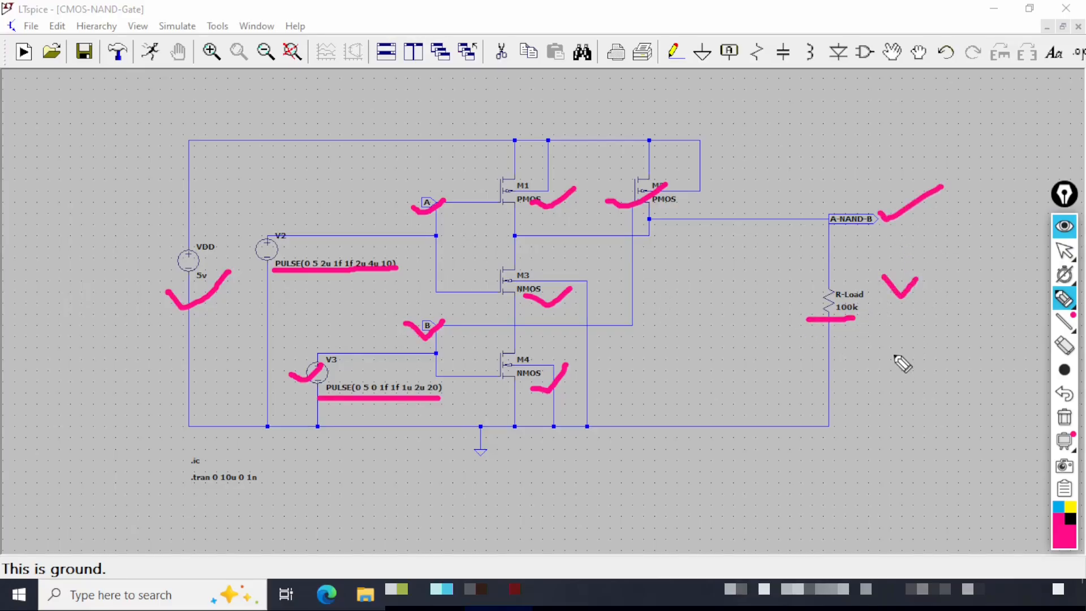
drag(175, 486, 307, 486)
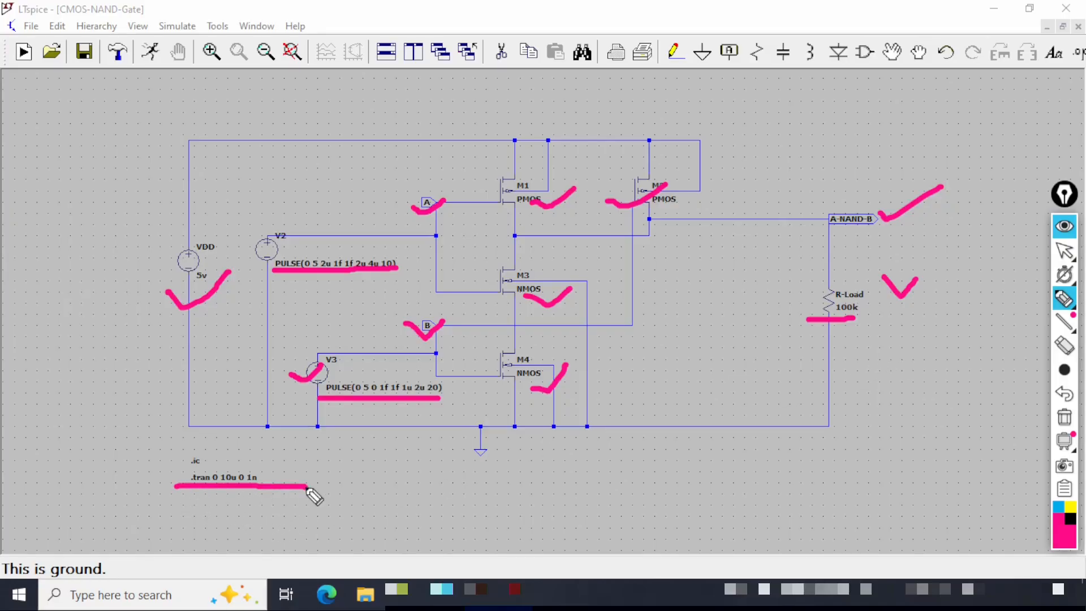
mouse_move(504, 431)
mouse_down()
mouse_move(496, 404)
mouse_move(459, 411)
mouse_move(462, 457)
mouse_move(488, 461)
mouse_move(502, 427)
mouse_up()
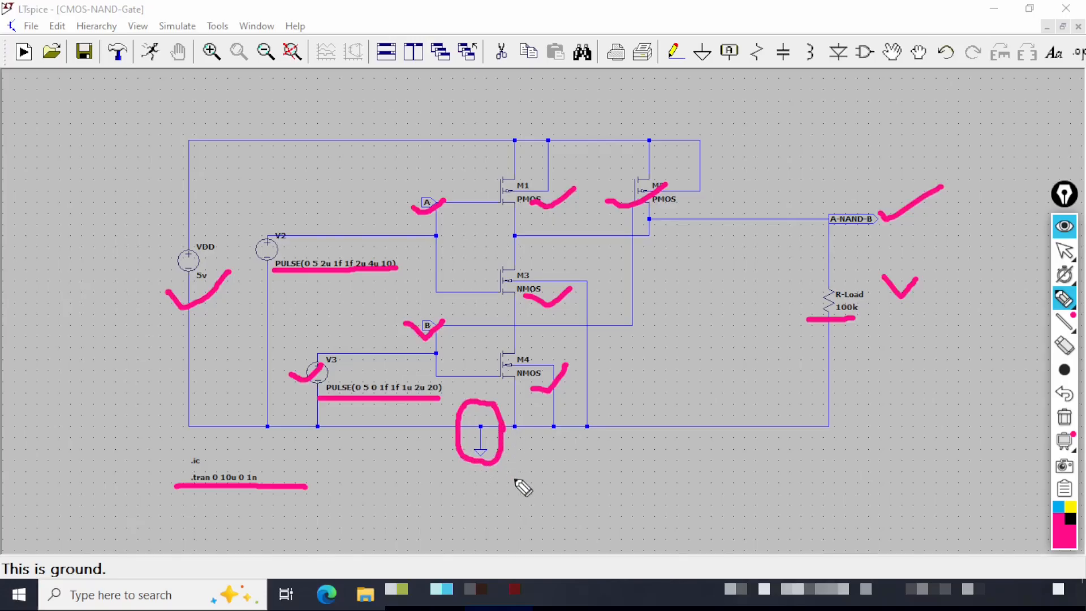
mouse_move(540, 165)
mouse_down()
mouse_move(546, 173)
mouse_move(576, 152)
mouse_up()
mouse_move(691, 164)
mouse_down()
mouse_move(701, 172)
mouse_move(711, 157)
mouse_up()
mouse_move(577, 300)
mouse_down()
mouse_move(588, 308)
mouse_move(605, 284)
mouse_up()
drag(563, 371, 567, 365)
mouse_move(544, 401)
mouse_down()
mouse_move(554, 411)
mouse_move(571, 397)
mouse_up()
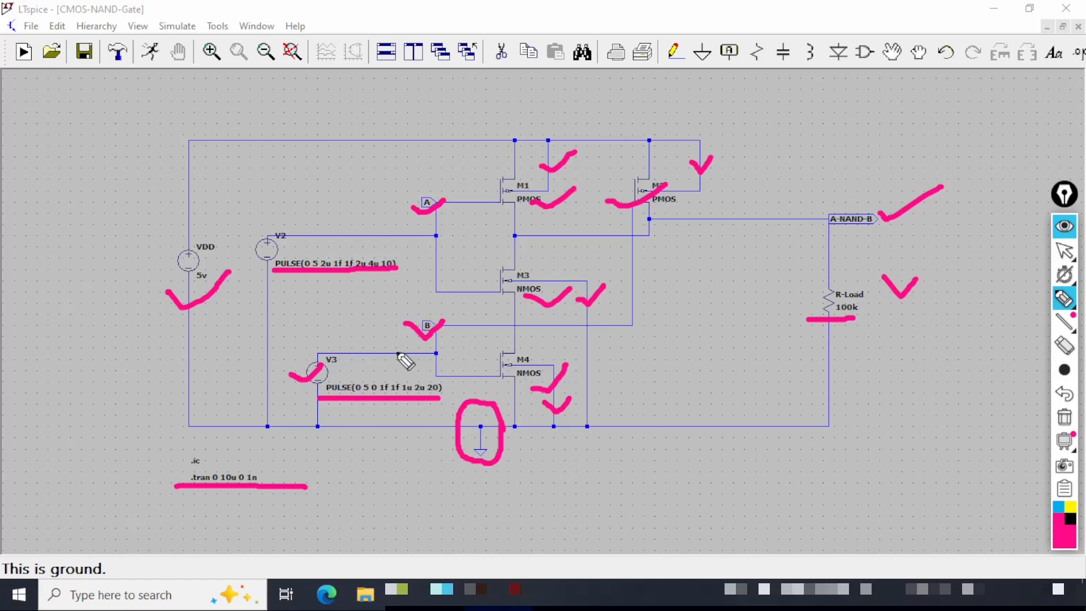
key(ctrl+shift+1)
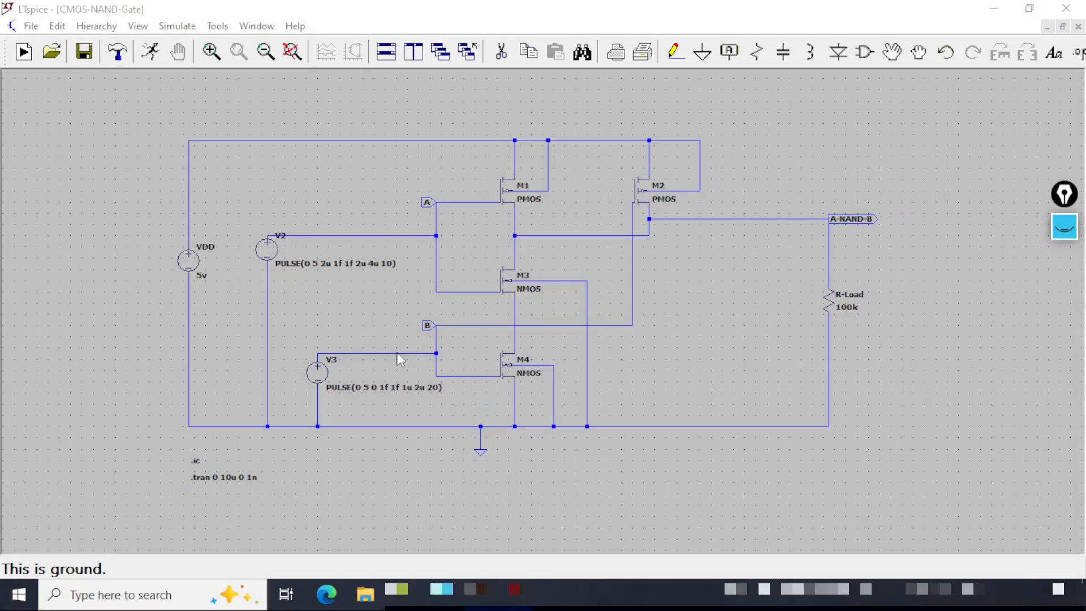
Save the schematic.
click(590, 8)
click(86, 59)
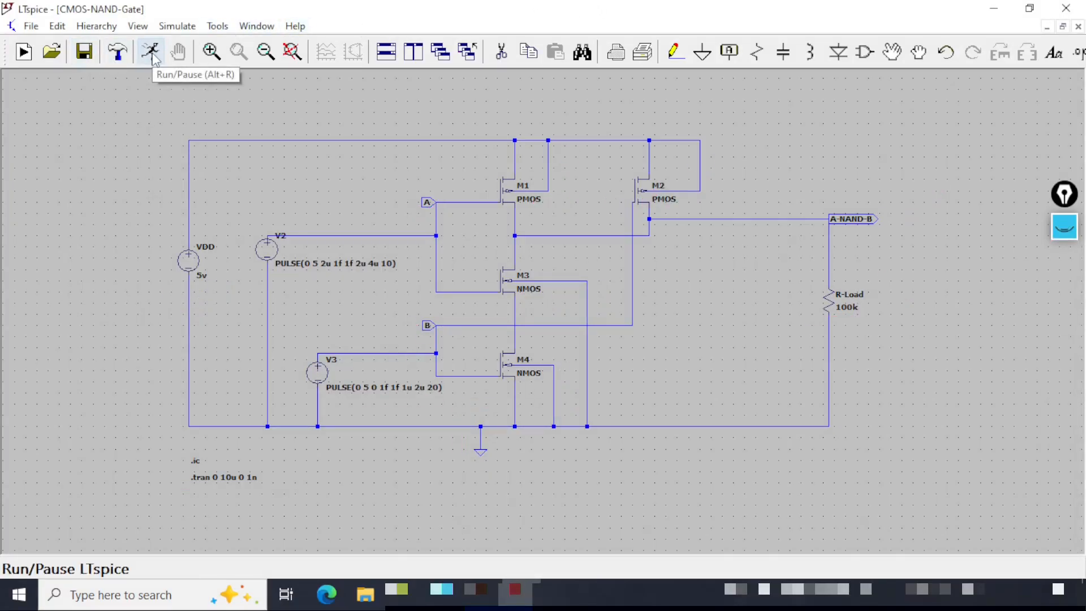
Run the transient simulation and plot the voltage at input node A.
click(151, 53)
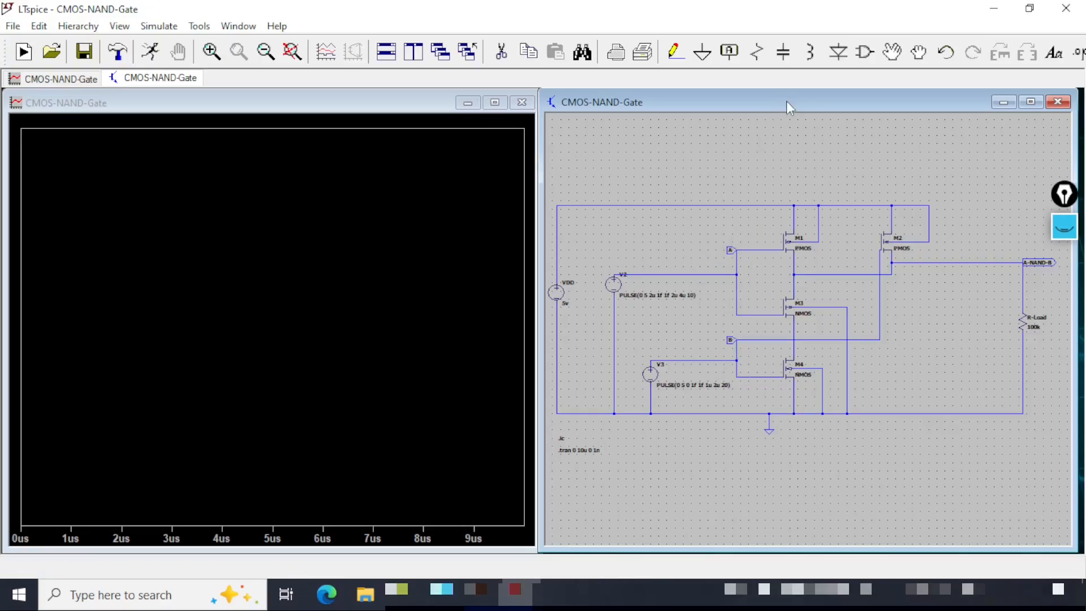
click(732, 250)
click(330, 102)
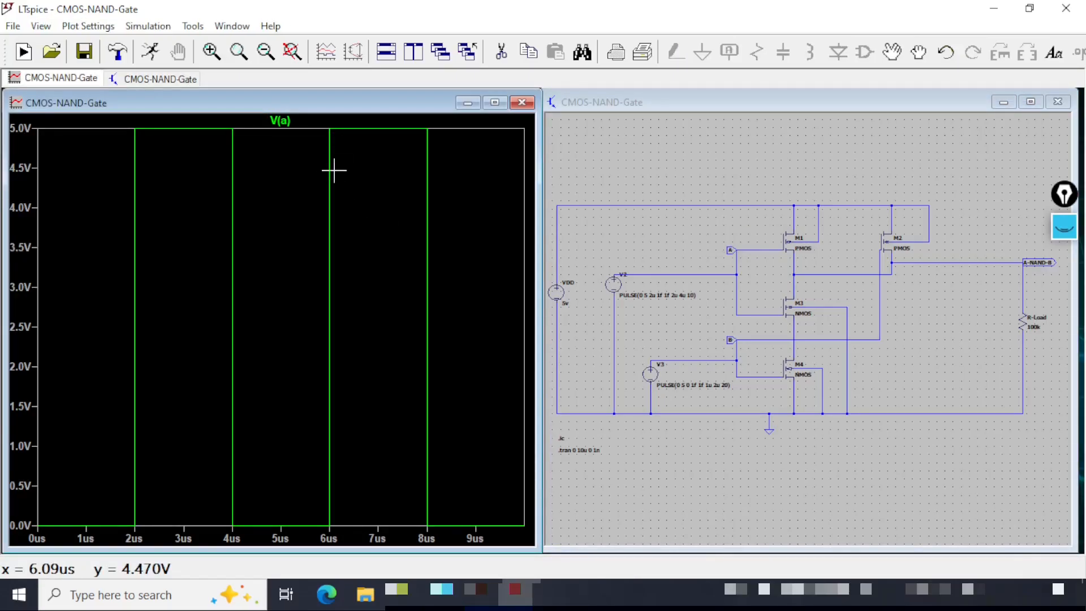
Add a second plot pane and plot the voltage at input node B in it.
key(b)
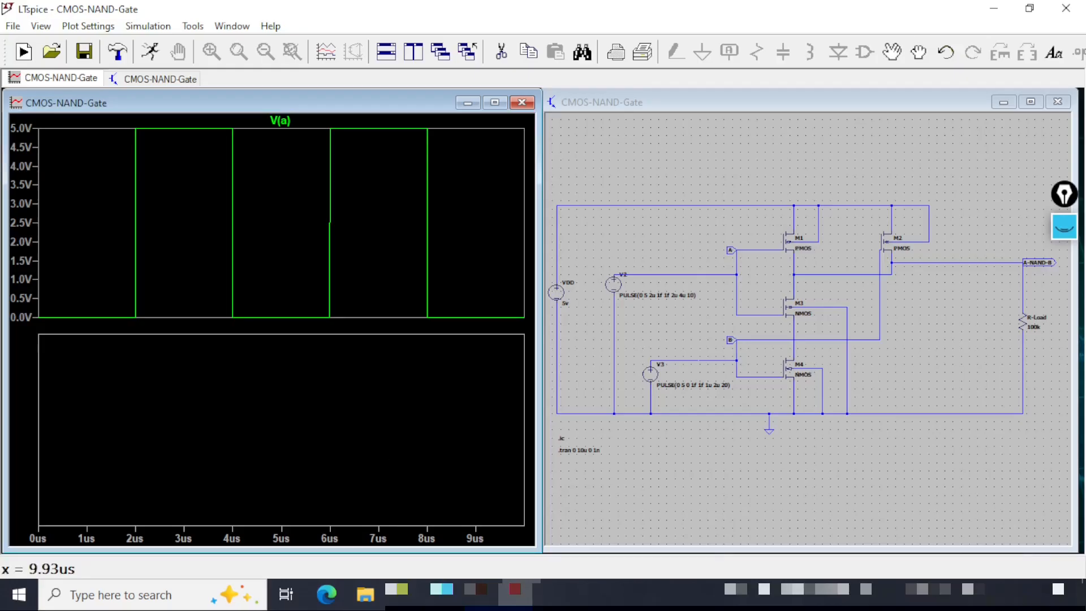
click(876, 104)
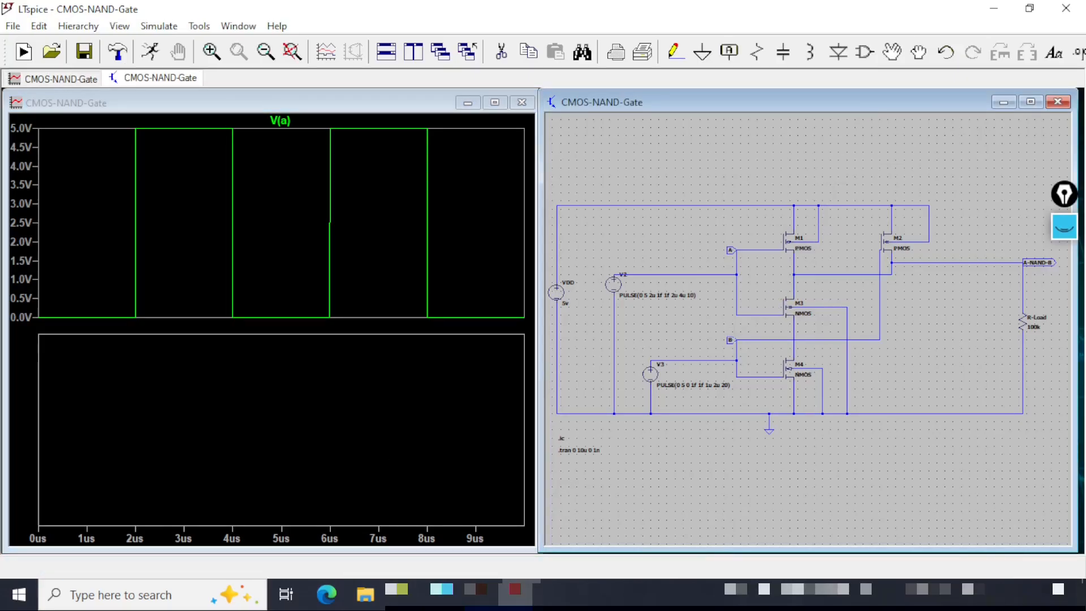
click(737, 336)
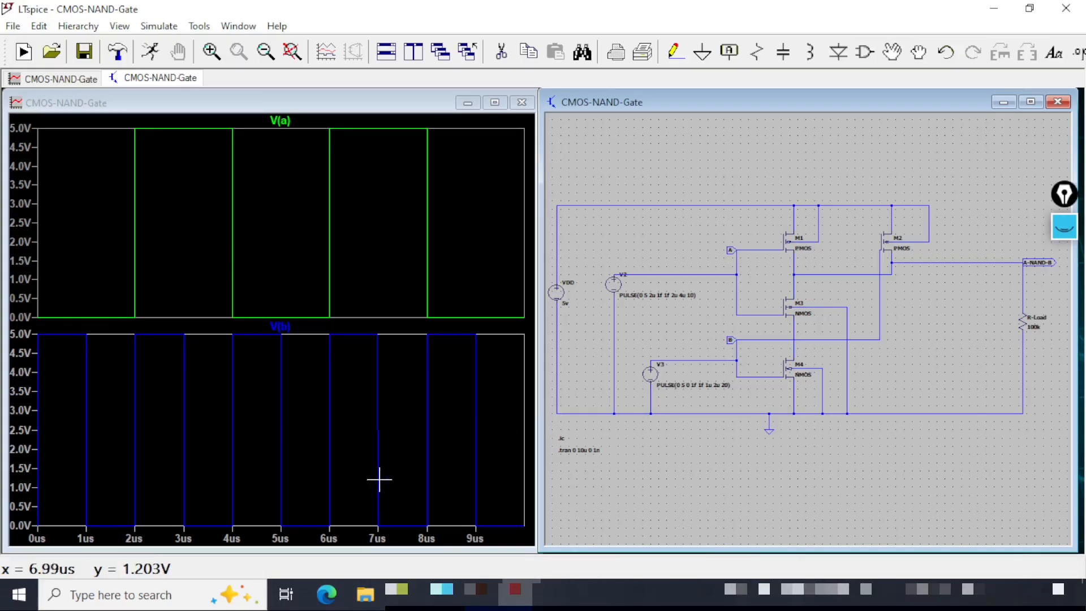
Add a third plot pane and plot the output voltage V(A-NAND-B) in it.
click(308, 109)
key(p)
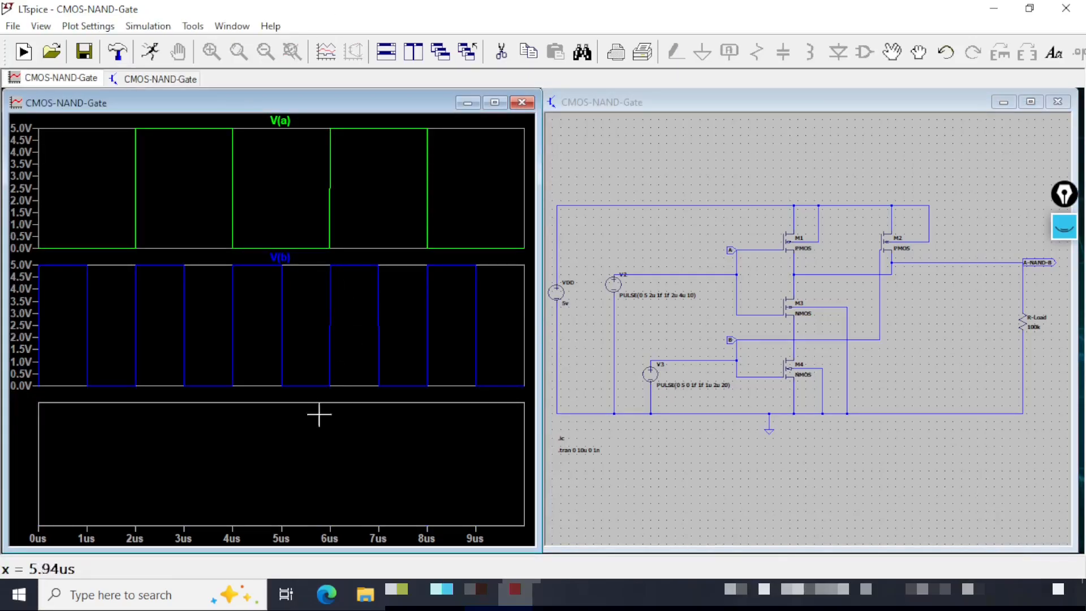
click(1039, 261)
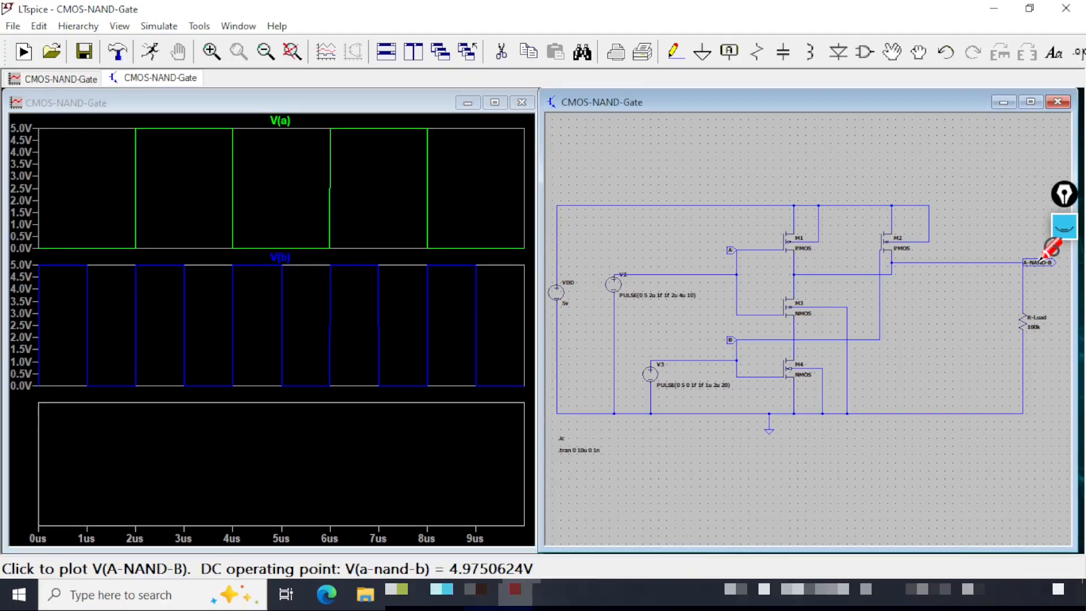
click(1040, 260)
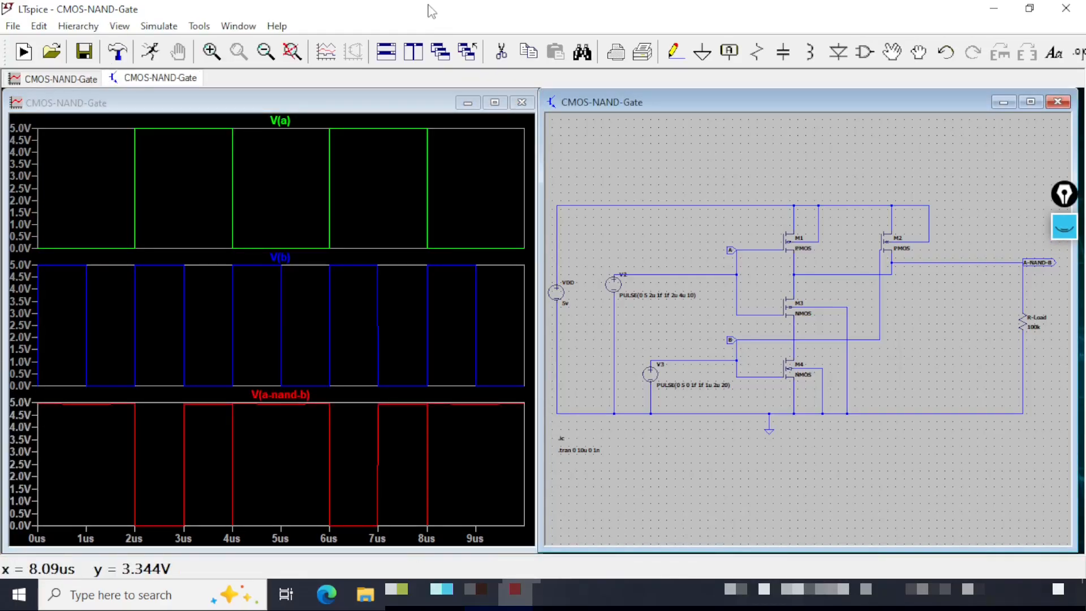
key(ctrl+shift+3)
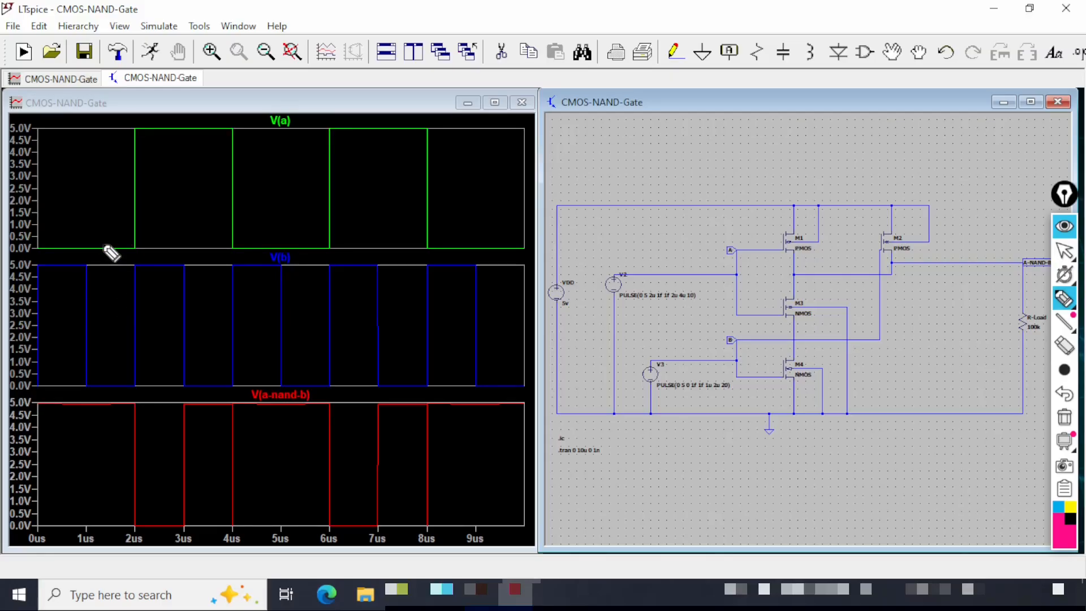
mouse_move(94, 243)
mouse_down()
mouse_move(113, 250)
mouse_move(133, 234)
mouse_up()
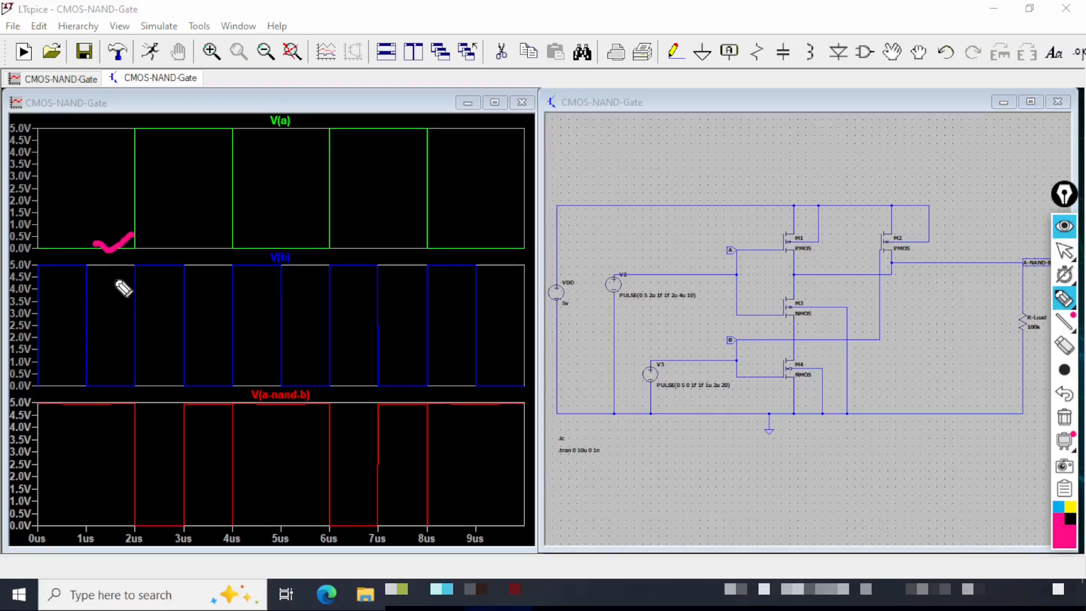
drag(95, 383, 122, 365)
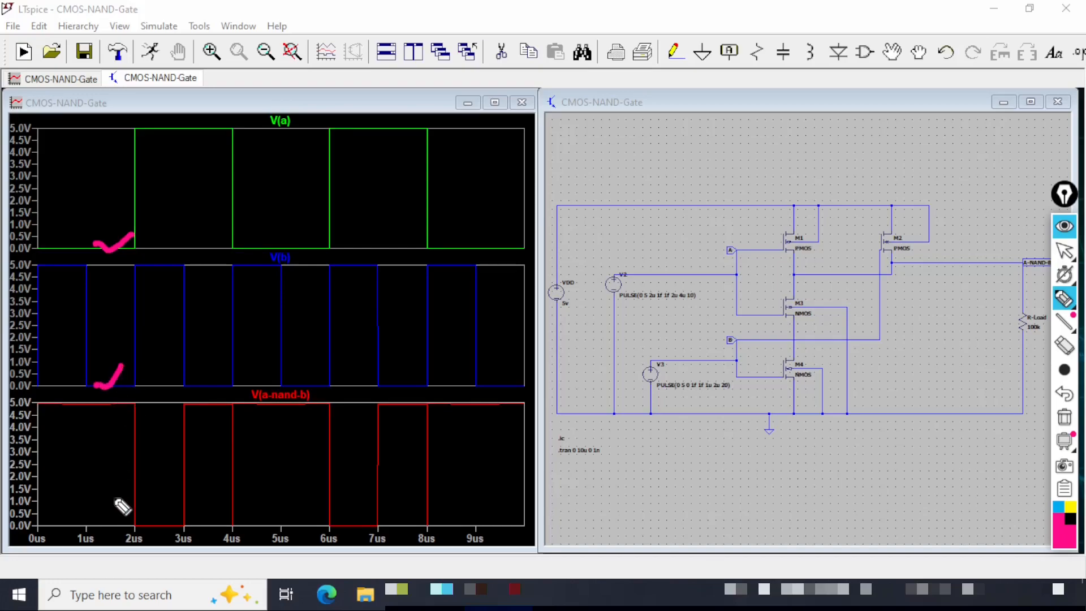
mouse_move(98, 405)
mouse_down()
mouse_move(116, 412)
mouse_move(134, 398)
mouse_up()
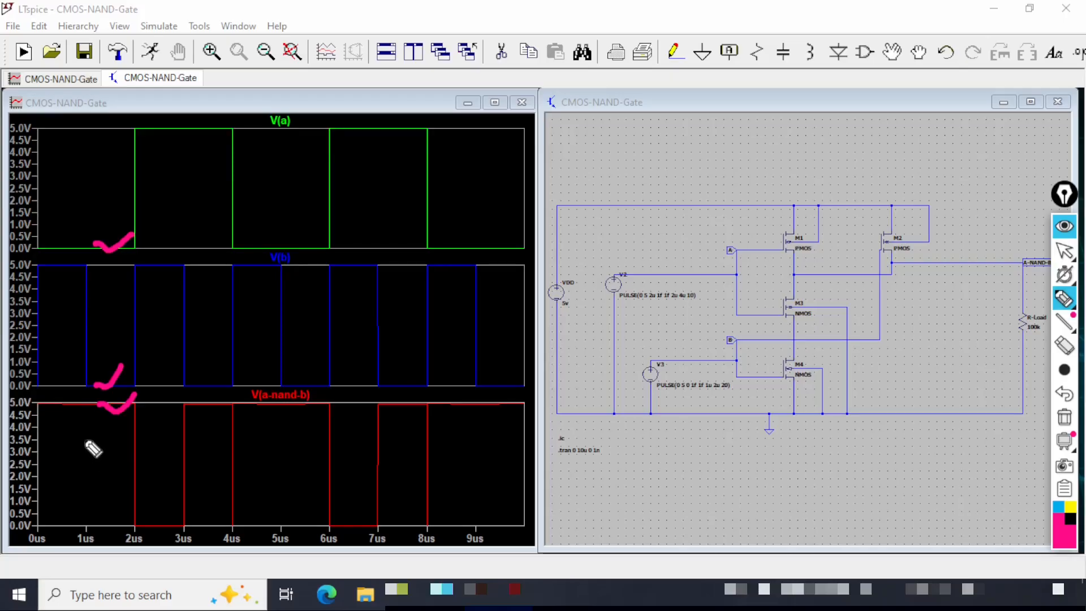
mouse_move(47, 247)
mouse_down()
mouse_move(82, 224)
mouse_move(62, 266)
mouse_move(86, 255)
mouse_up()
drag(44, 403, 78, 383)
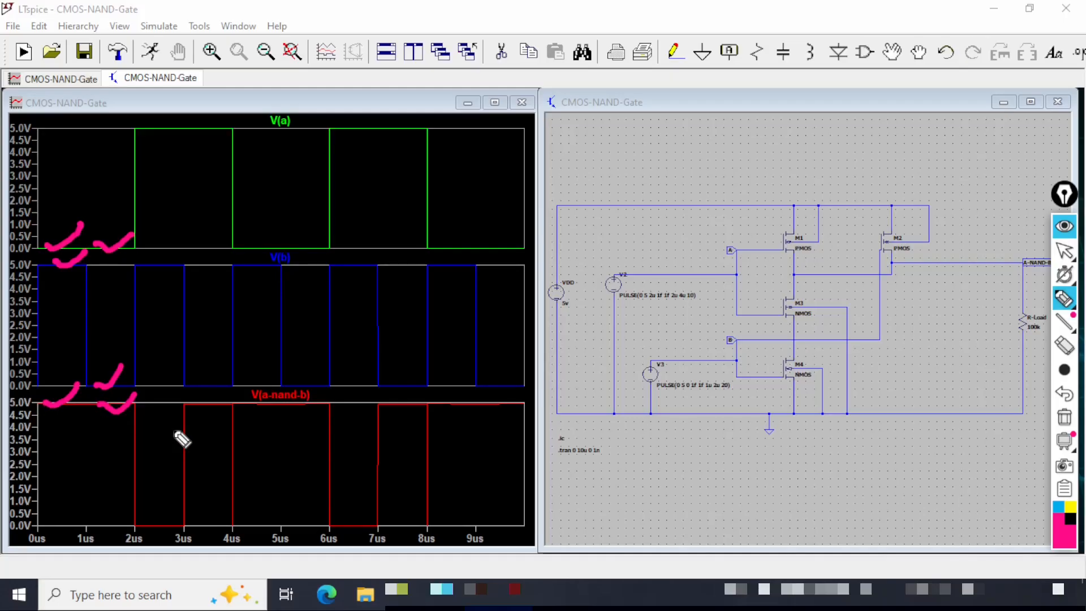
drag(194, 128, 235, 121)
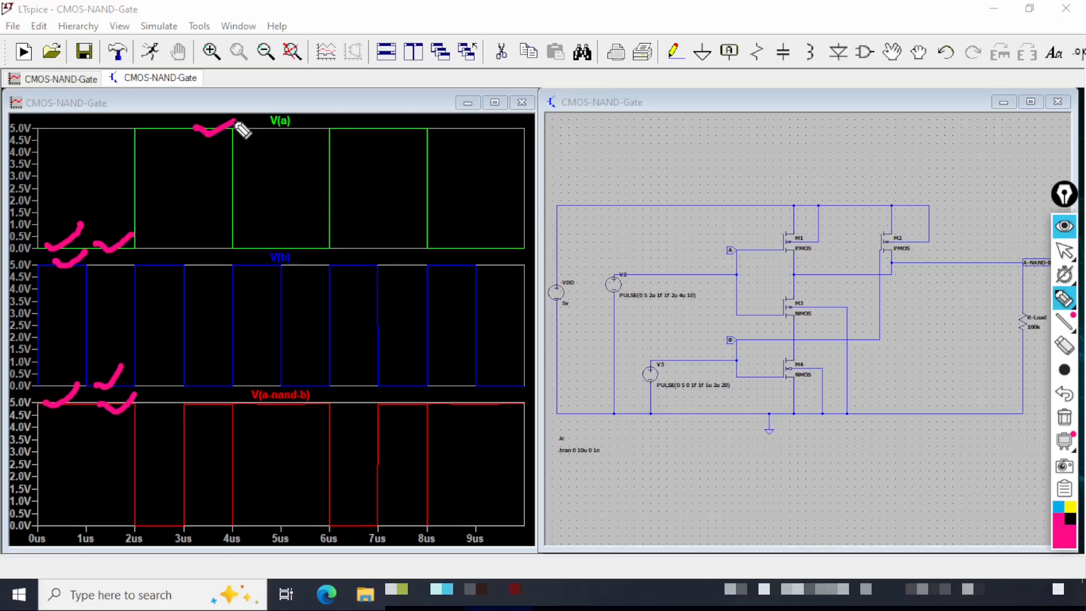
mouse_move(192, 385)
mouse_down()
mouse_move(201, 391)
mouse_move(231, 355)
mouse_up()
drag(196, 403, 236, 394)
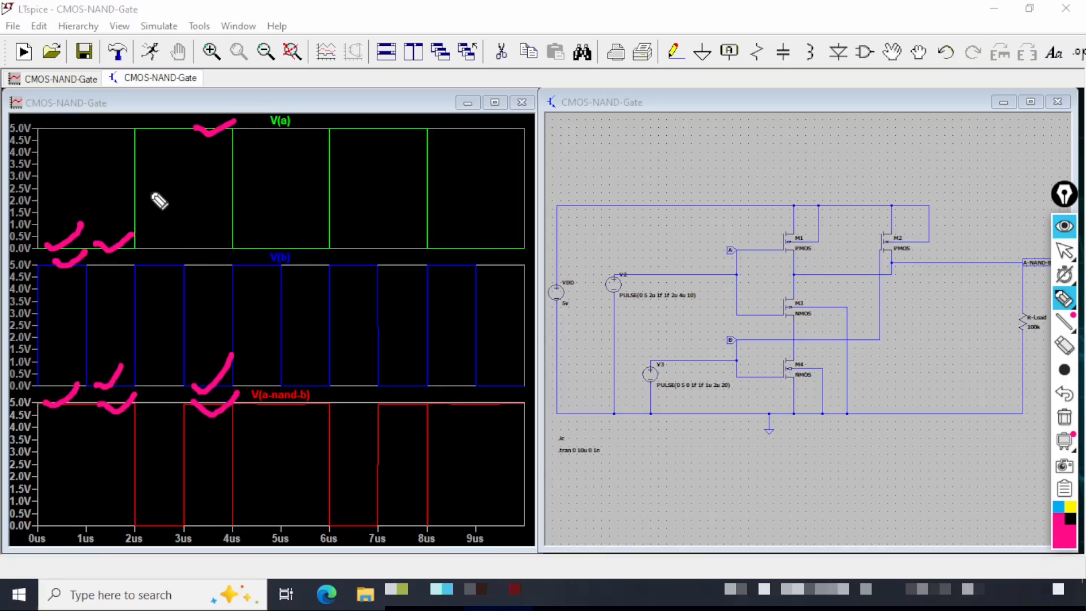
mouse_move(143, 124)
mouse_down()
mouse_move(151, 135)
mouse_move(170, 121)
mouse_up()
mouse_move(143, 264)
mouse_down()
mouse_move(149, 273)
mouse_move(181, 247)
mouse_up()
mouse_move(135, 526)
mouse_down()
mouse_move(146, 537)
mouse_move(170, 513)
mouse_up()
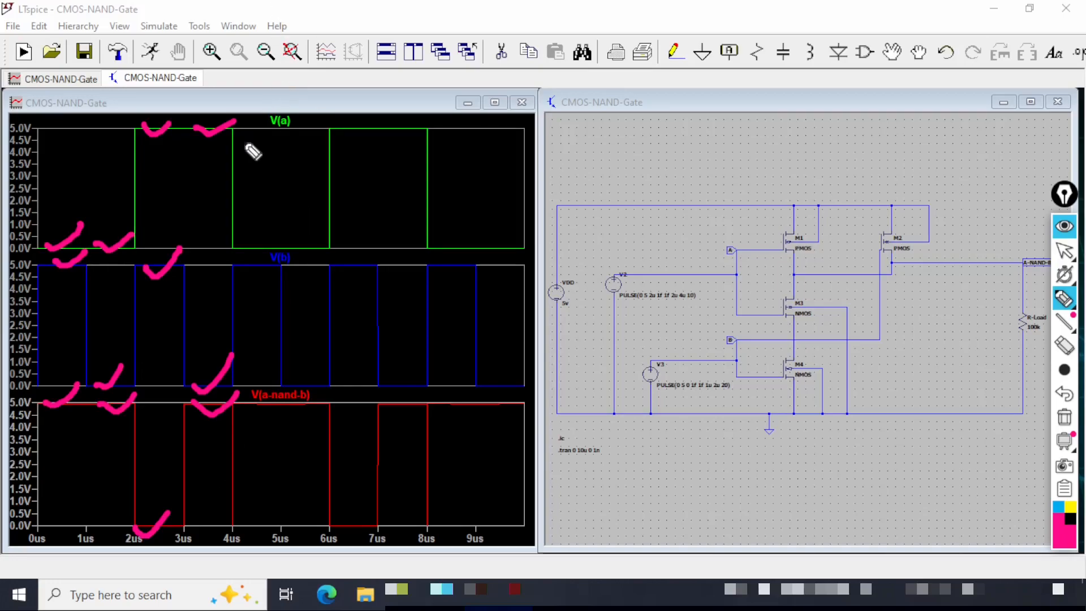
drag(239, 108, 248, 529)
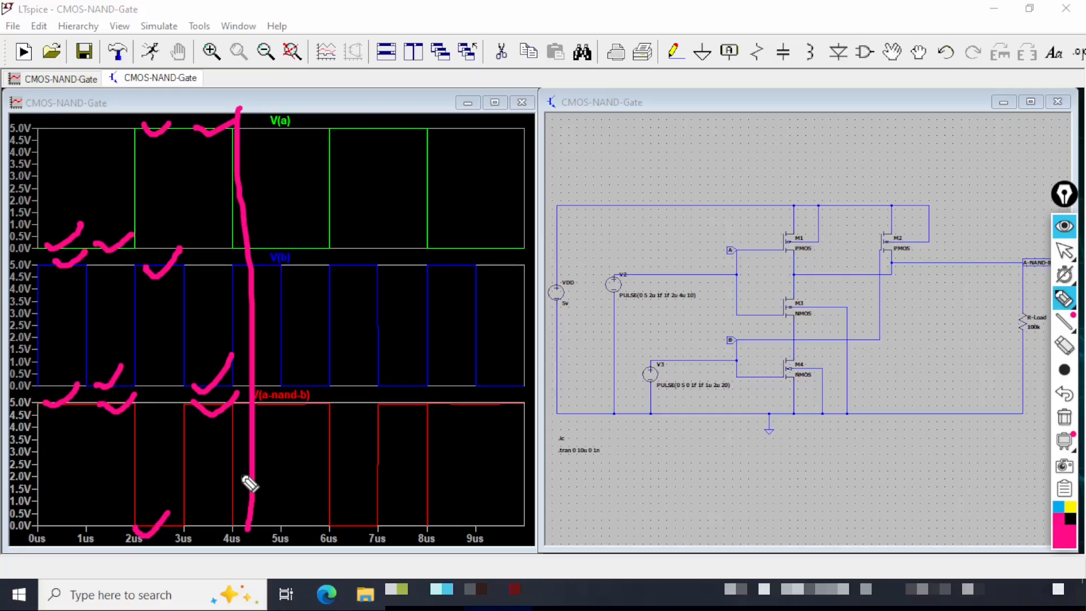
click(35, 264)
drag(35, 277, 76, 277)
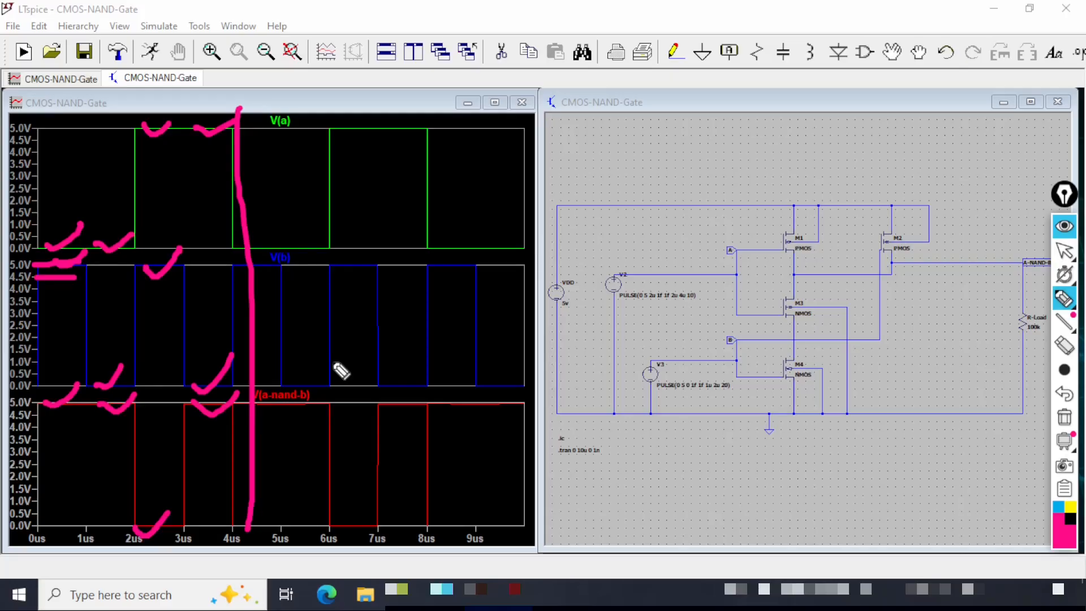
key(ctrl+shift+1)
click(580, 109)
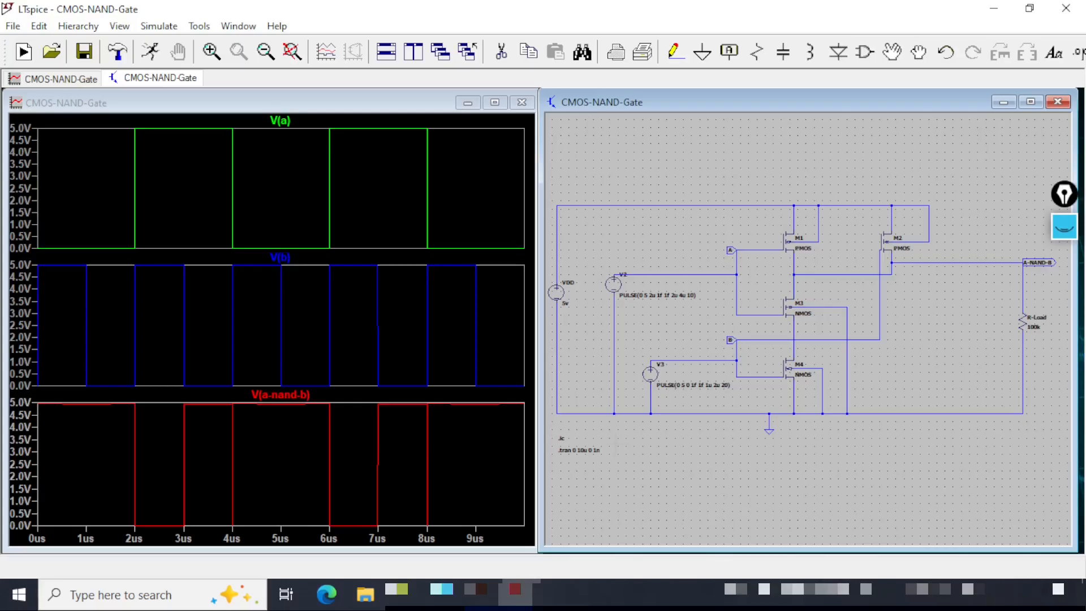
Open the SPICE output log to review the simulation run details, then close it.
click(117, 28)
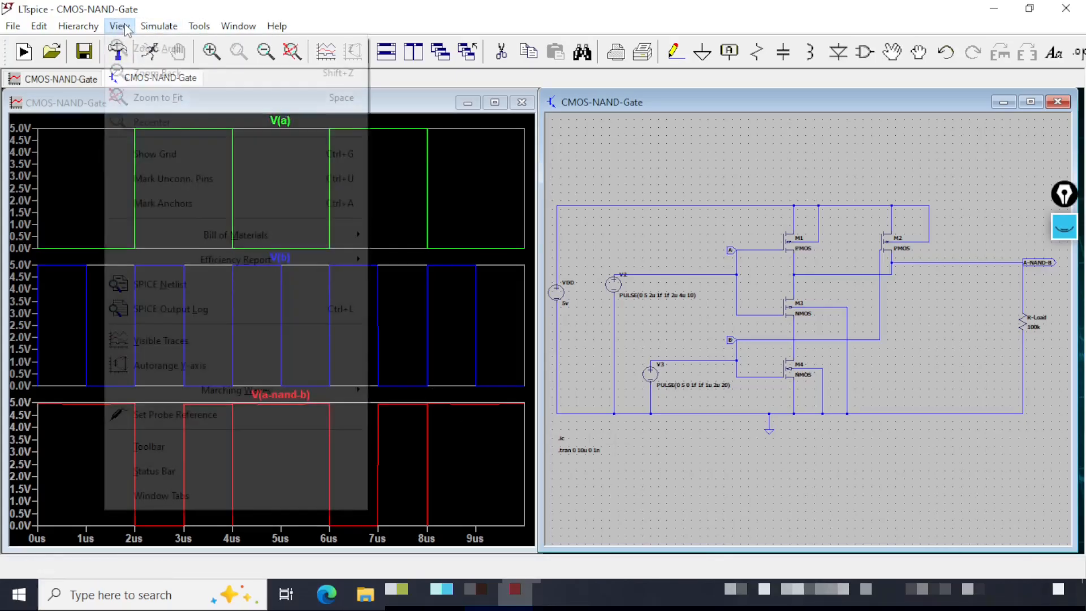
click(214, 309)
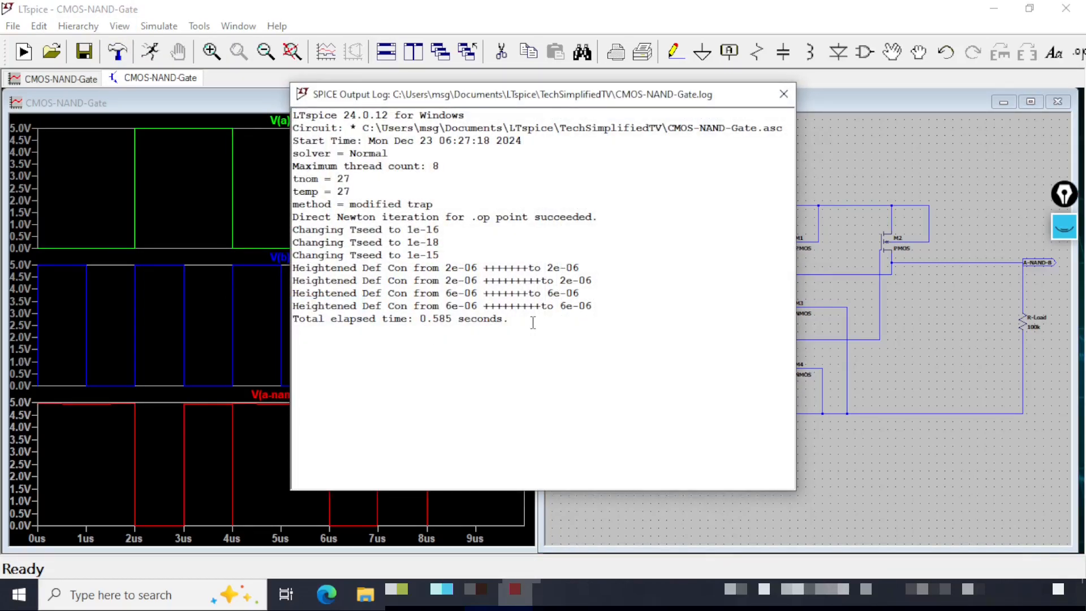
drag(533, 322, 294, 96)
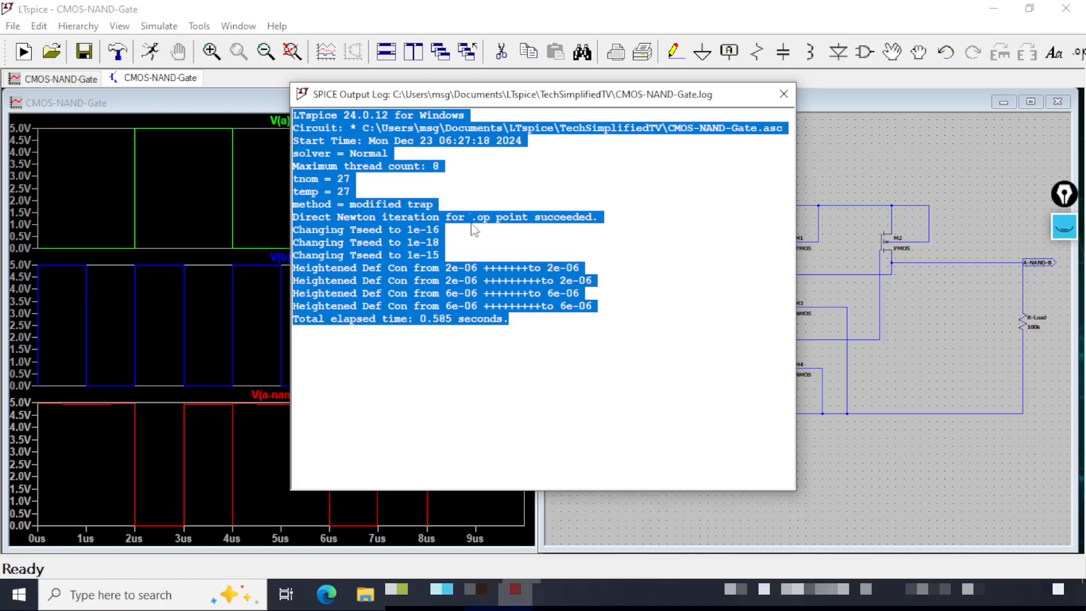
click(783, 94)
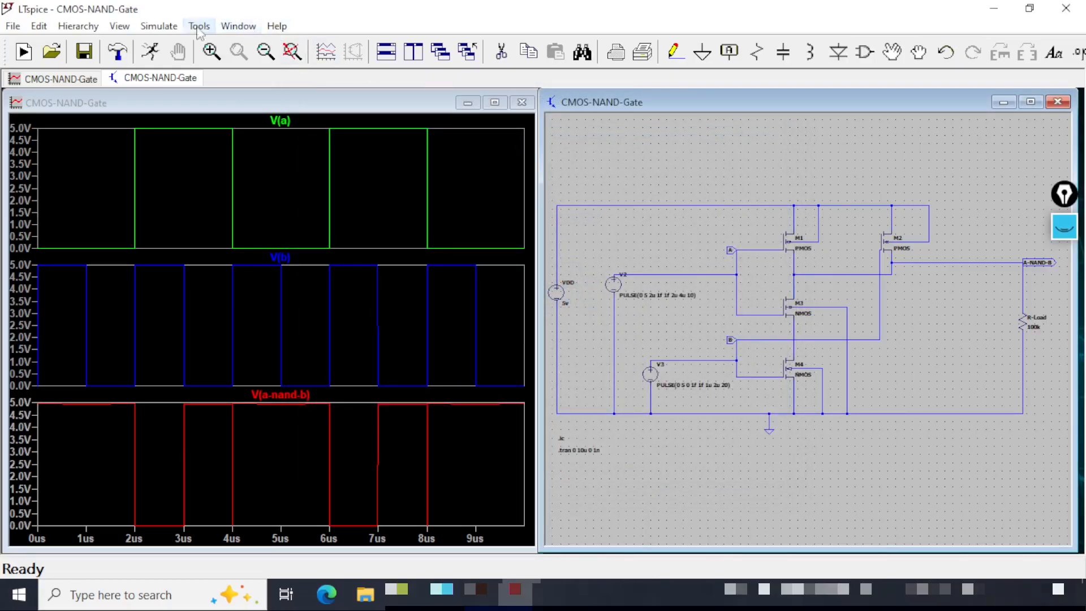
Open the SPICE netlist to review the generated component and directive lines, then close it.
click(119, 26)
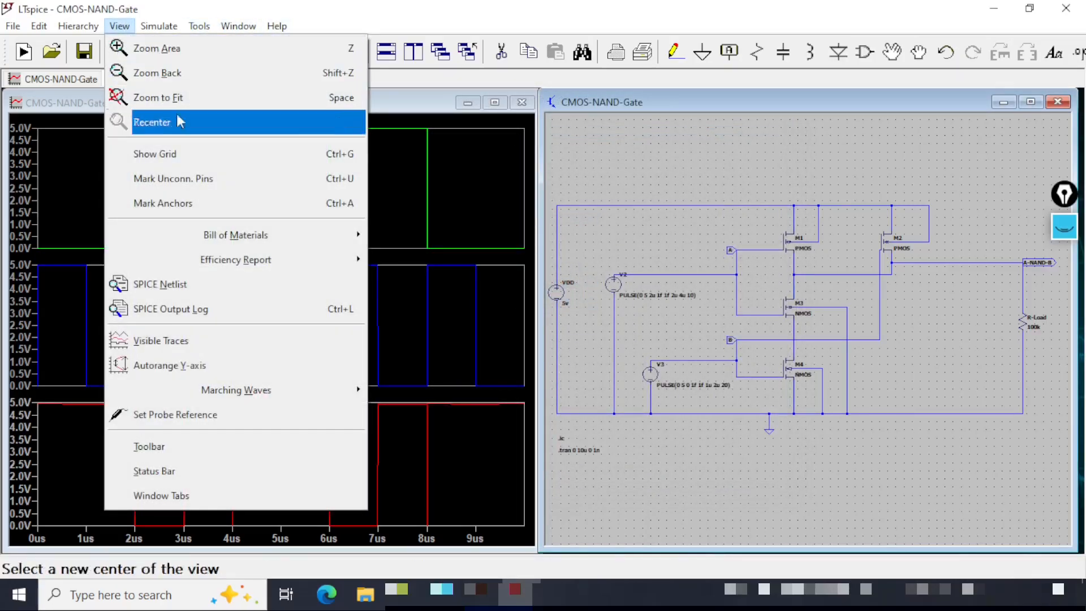
click(249, 285)
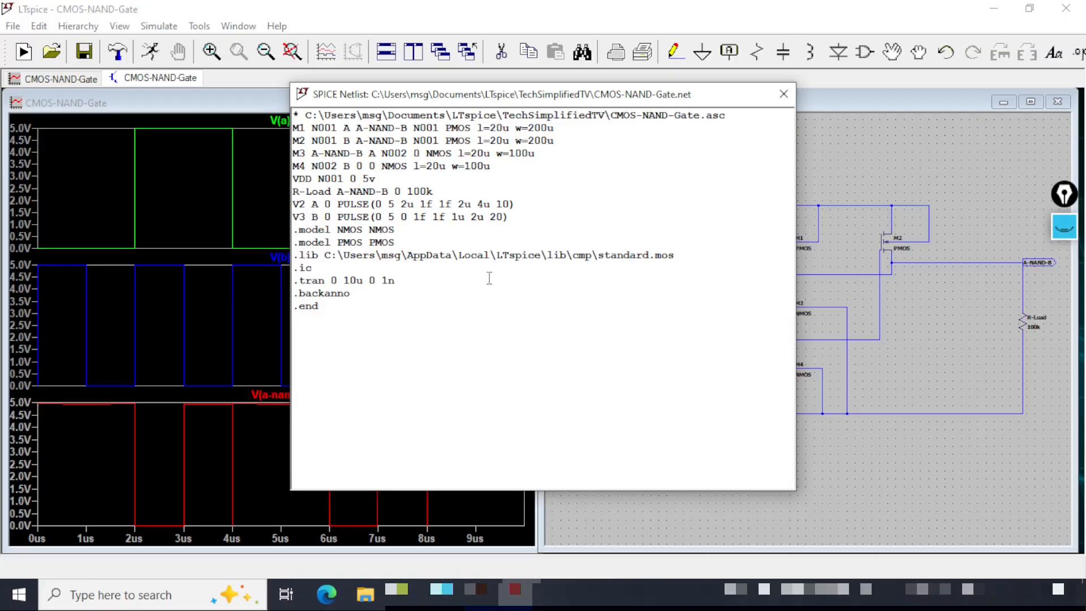
key(ctrl+shift+3)
mouse_move(559, 128)
mouse_down()
mouse_move(595, 120)
mouse_move(595, 133)
mouse_up()
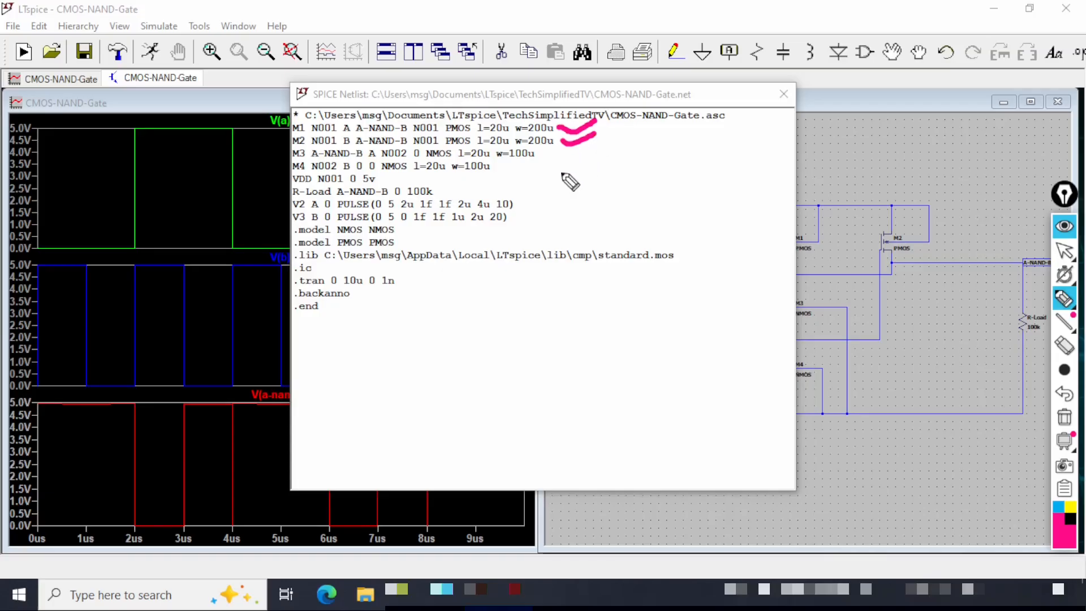
drag(538, 154, 594, 135)
drag(497, 167, 531, 162)
mouse_move(379, 179)
mouse_down()
mouse_move(412, 165)
mouse_move(465, 187)
mouse_move(486, 177)
mouse_move(554, 210)
mouse_up()
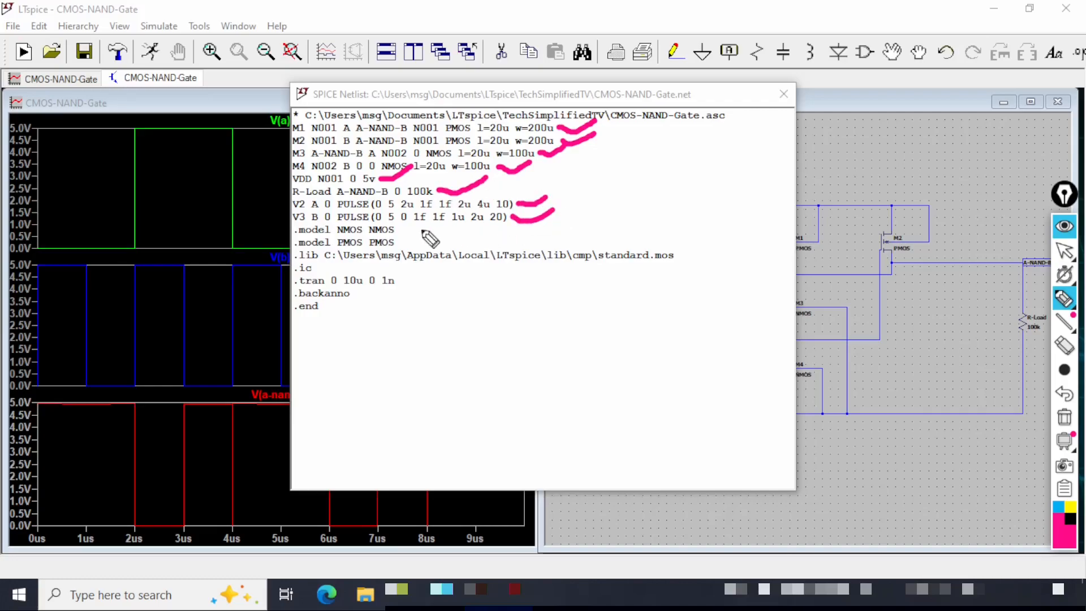
drag(406, 226, 406, 241)
drag(292, 264, 685, 271)
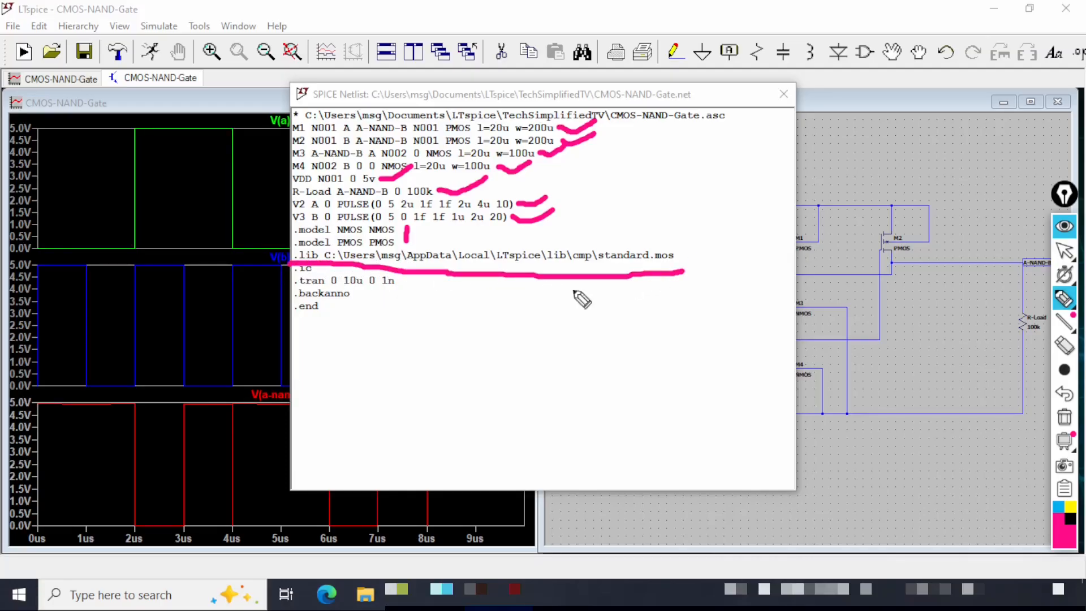
drag(294, 286, 409, 287)
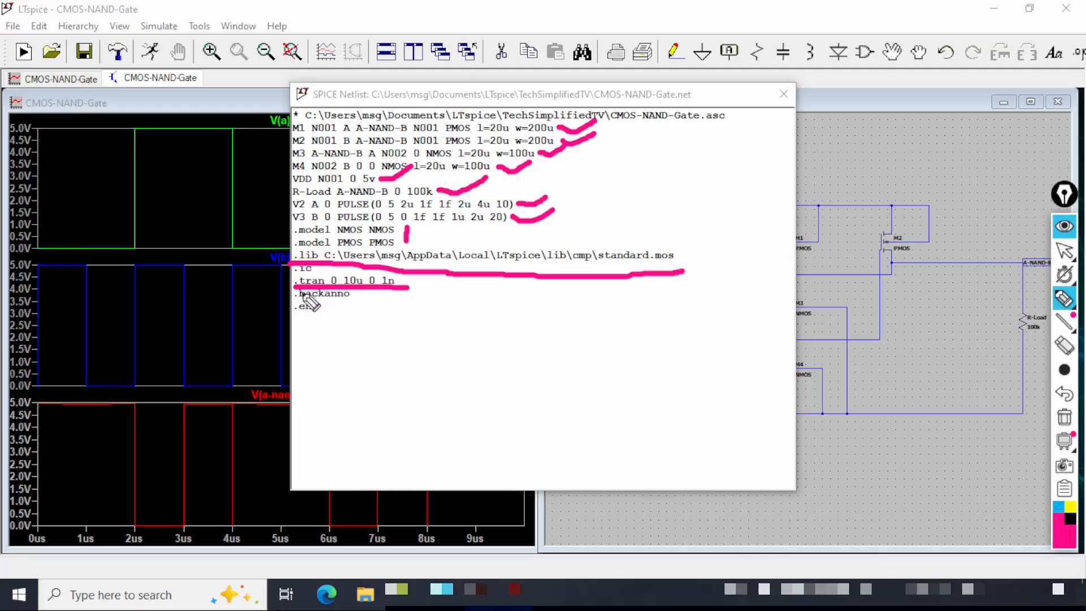
drag(299, 266, 461, 237)
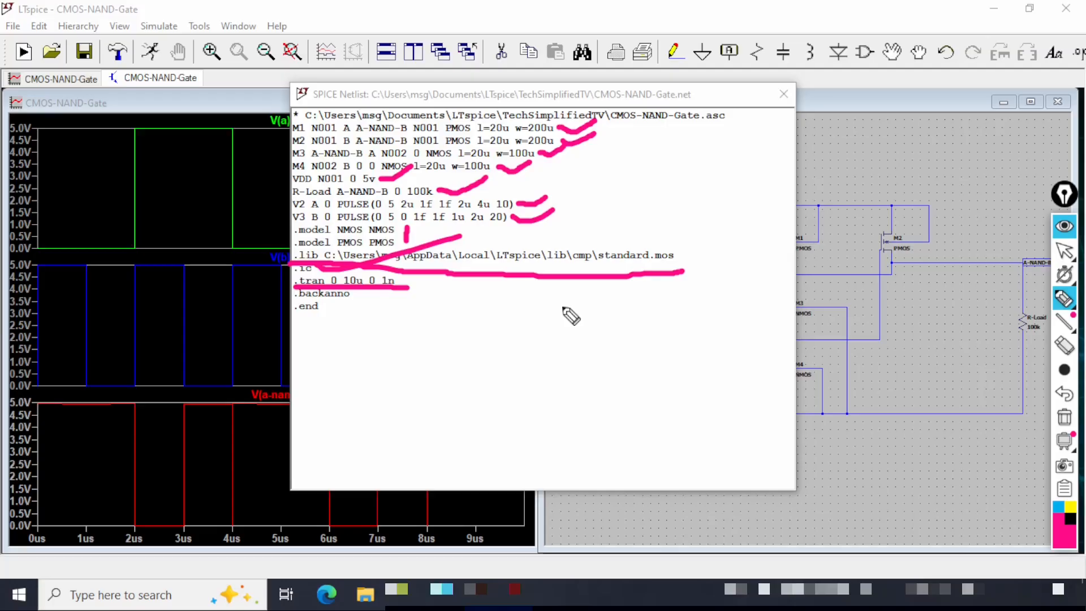
key(ctrl+shift+1)
click(543, 109)
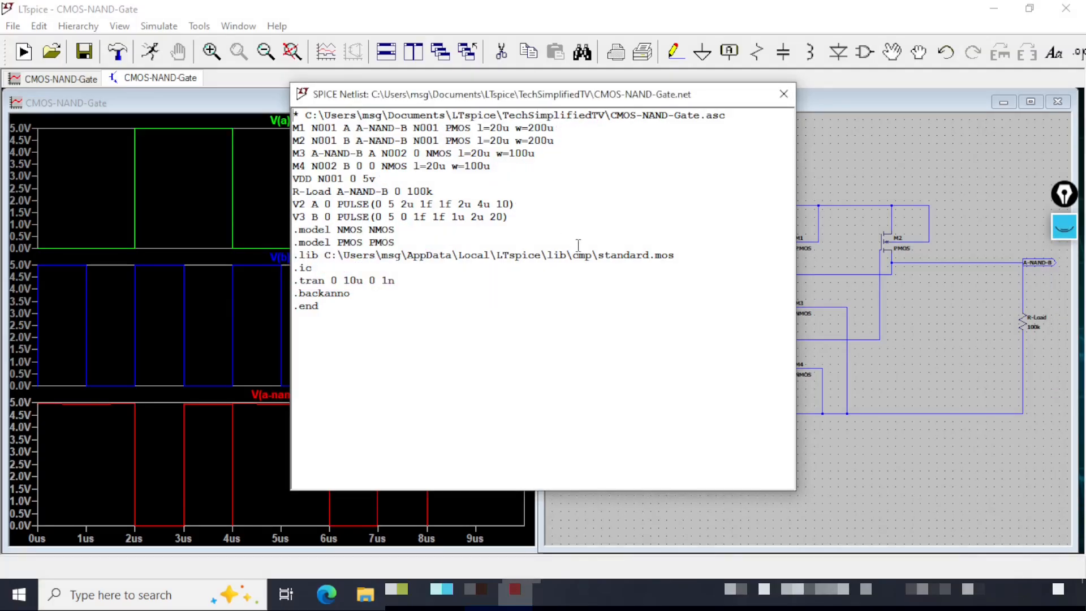
click(782, 95)
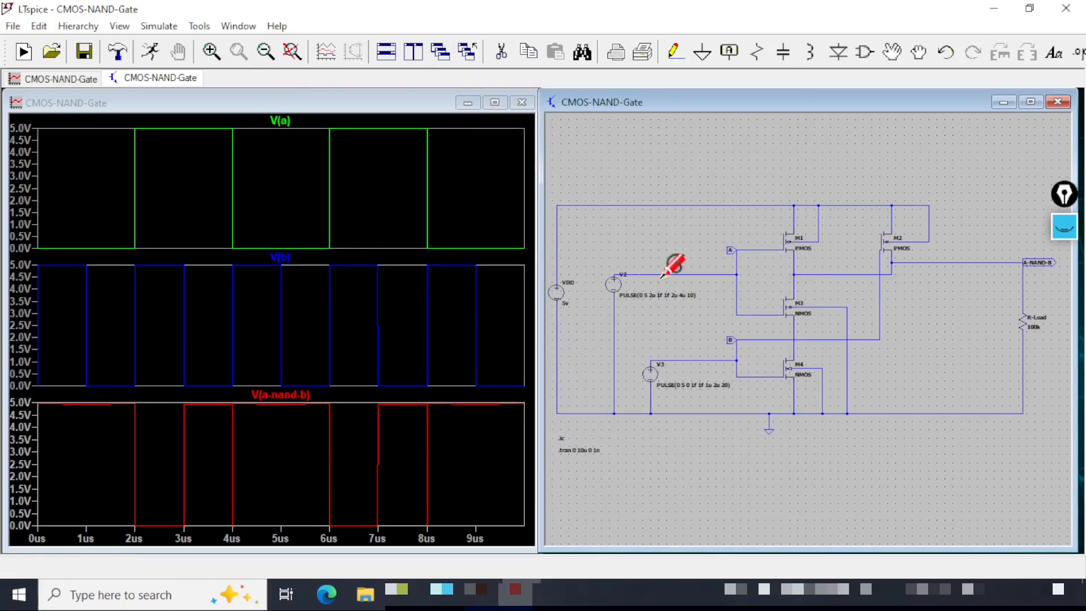